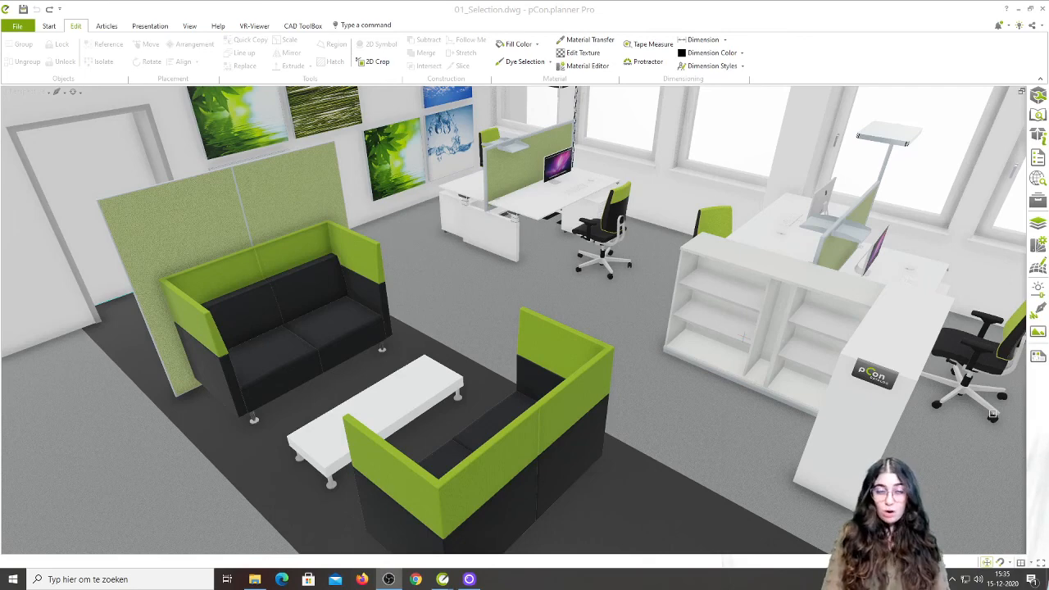
Step: Select the double workstation by the windows, followed by the swivel chair behind its partition screen
scroll(524, 403, up, 3)
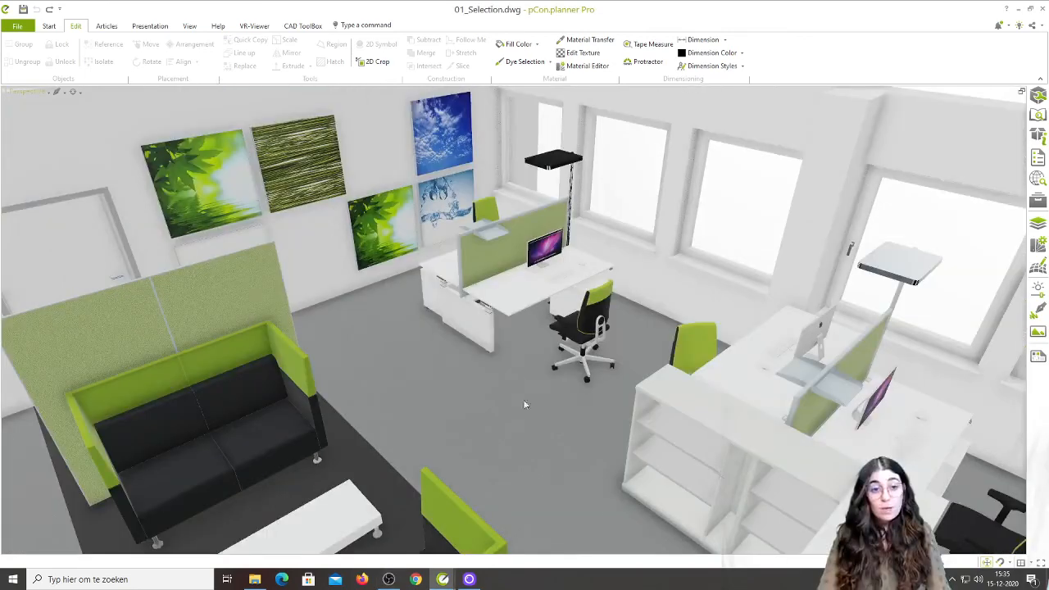
click(484, 260)
scroll(484, 260, up, 3)
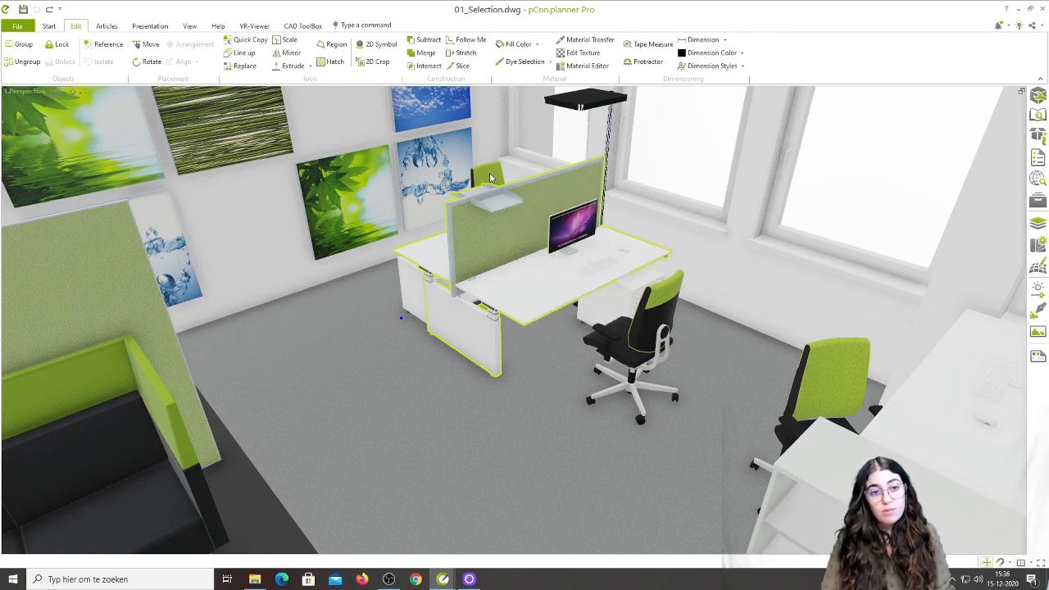
click(591, 403)
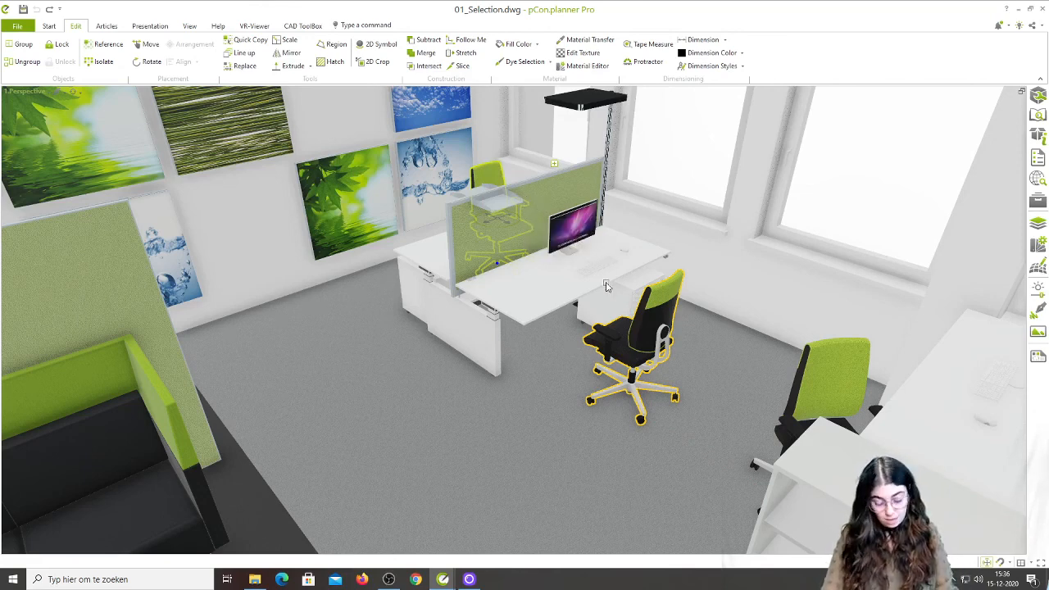
Step: Select the lounge group of two sofas and a table in the wireframe top view, and return to the maximized perspective view
click(1020, 92)
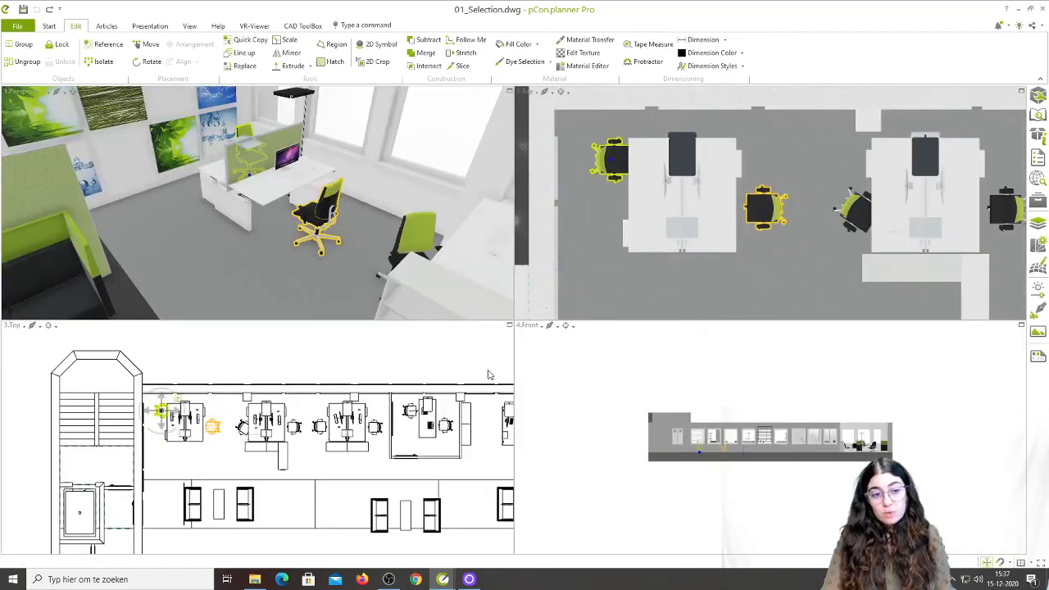
click(508, 325)
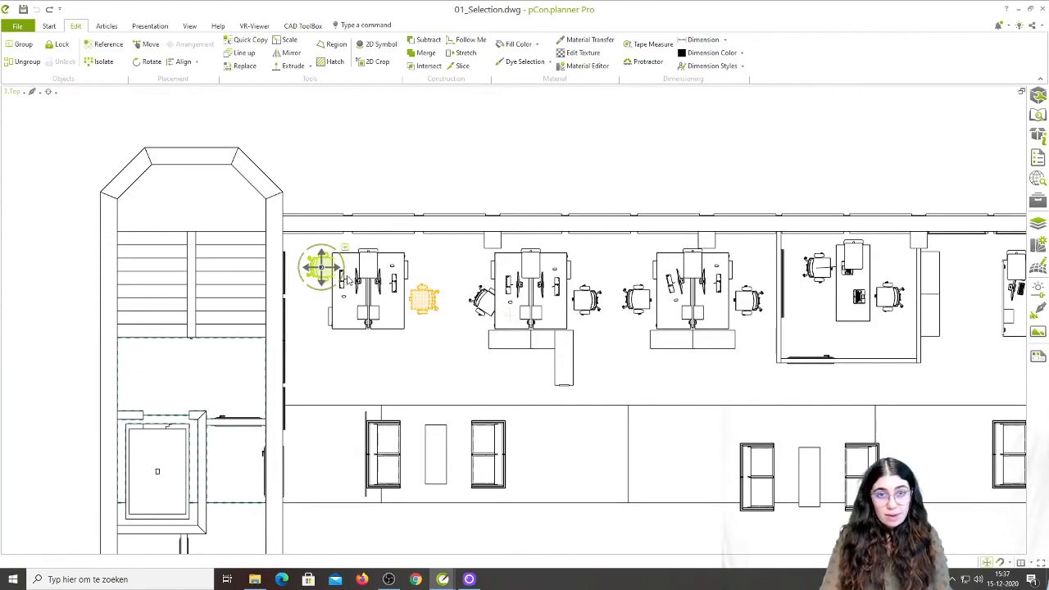
scroll(317, 264, up, 4)
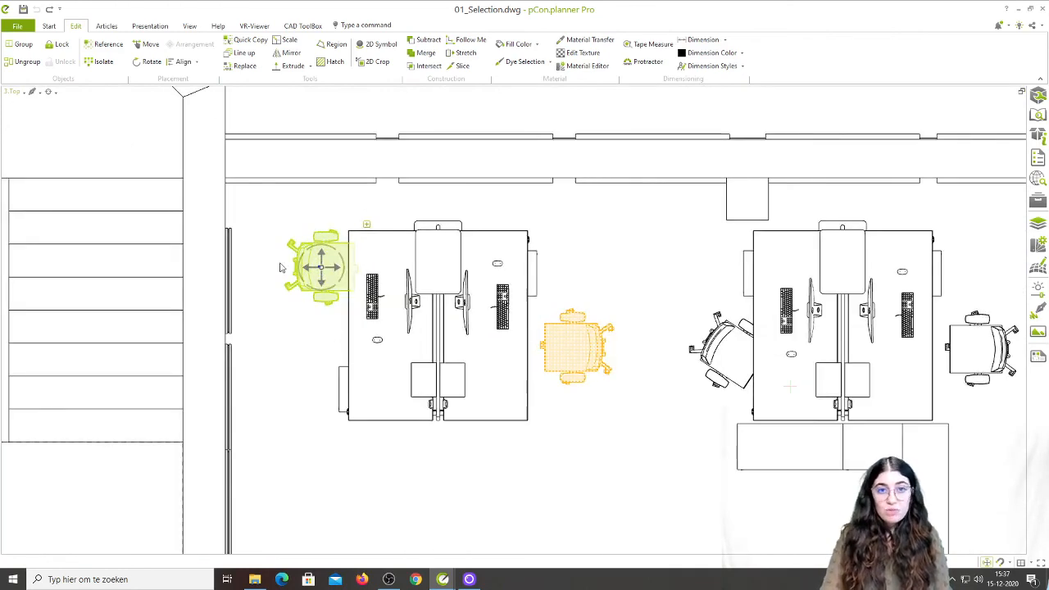
scroll(281, 267, down, 3)
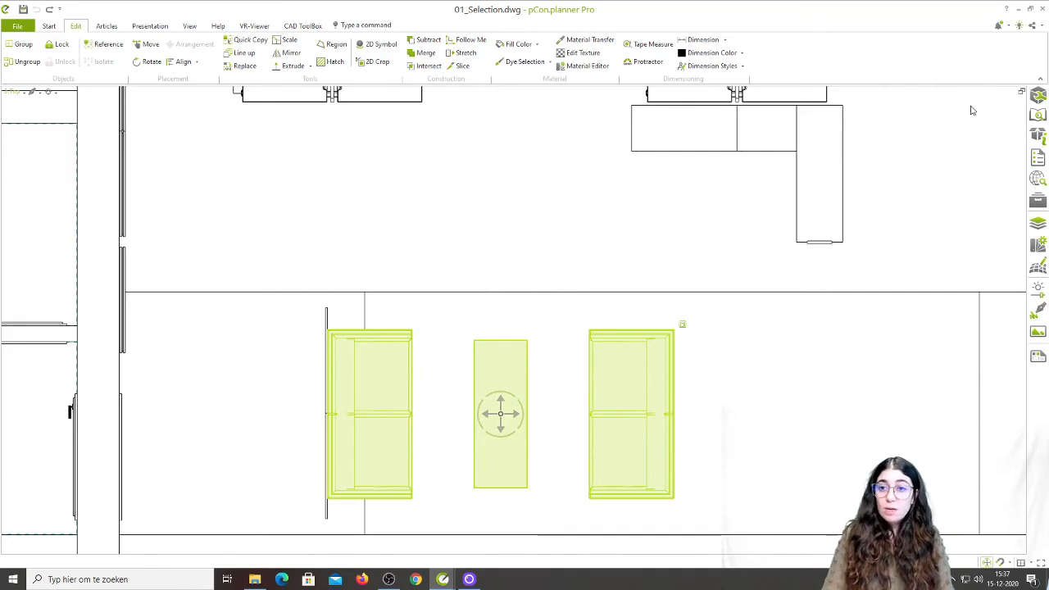
click(1024, 97)
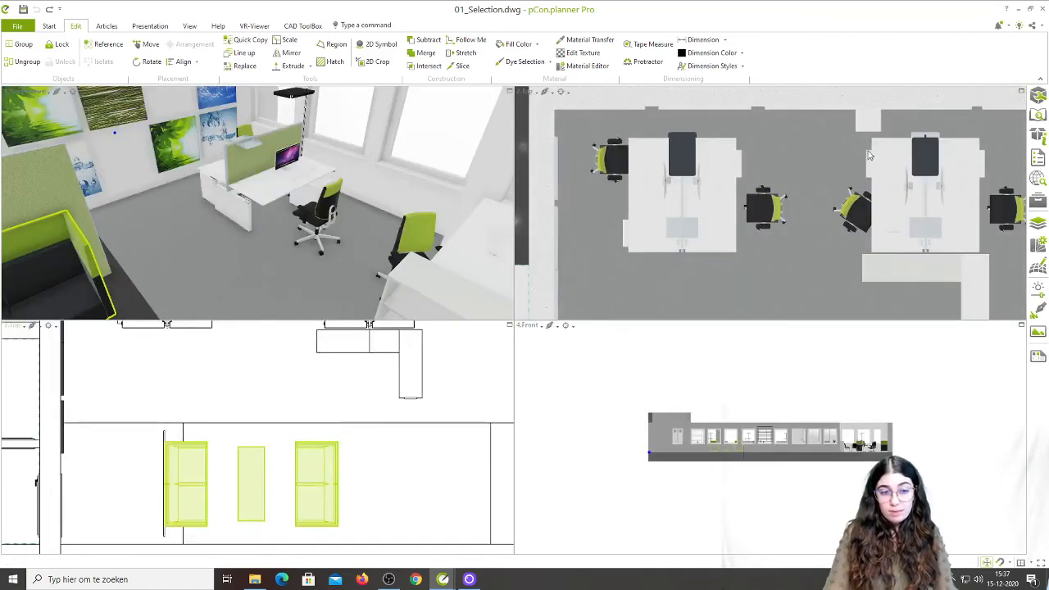
click(511, 94)
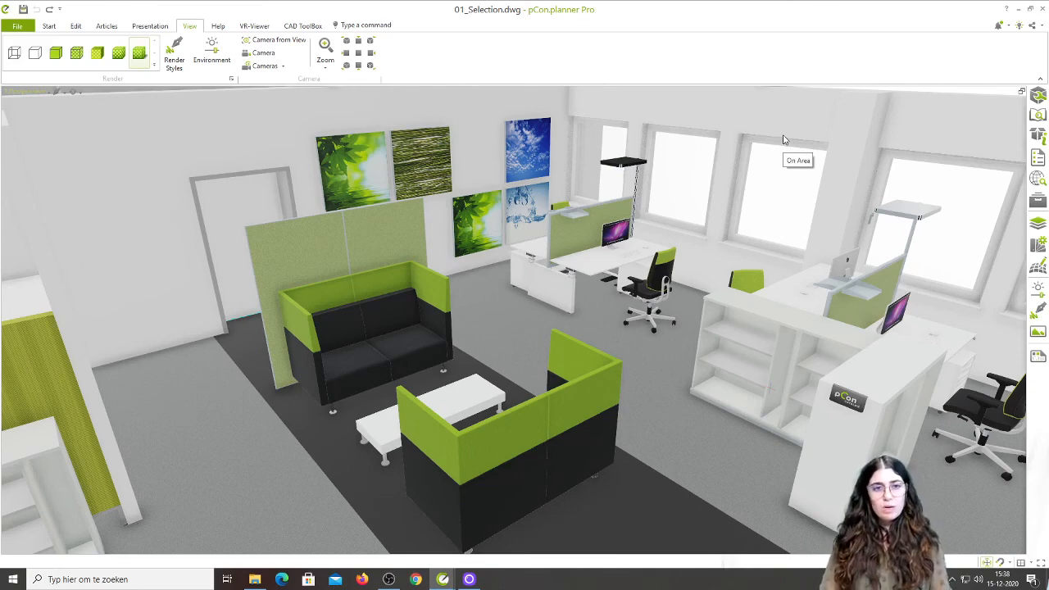
Step: Set the selection color to blue in the render settings and select the lounge group
click(231, 79)
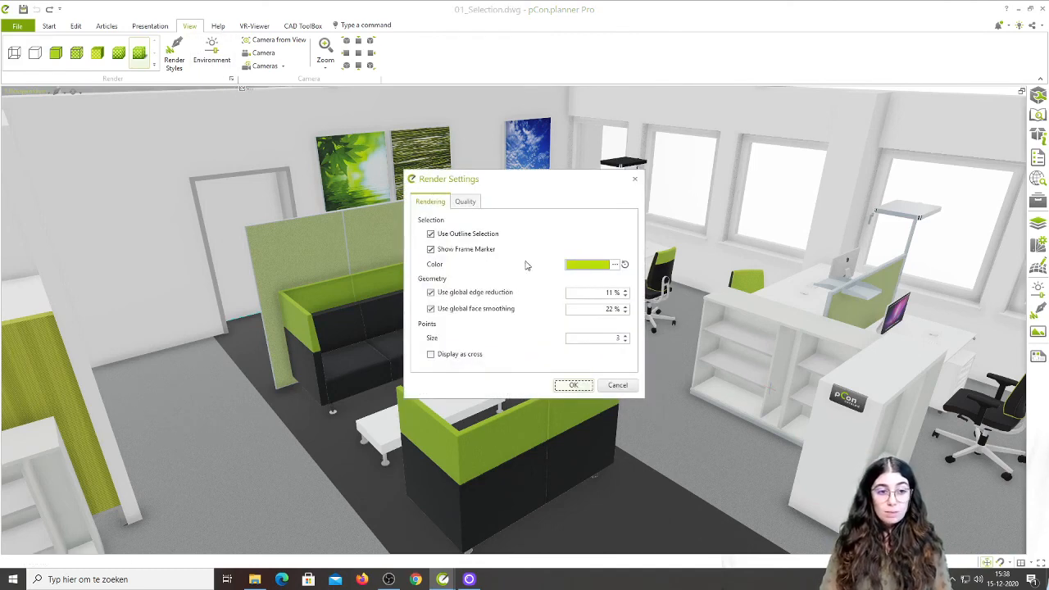
click(615, 264)
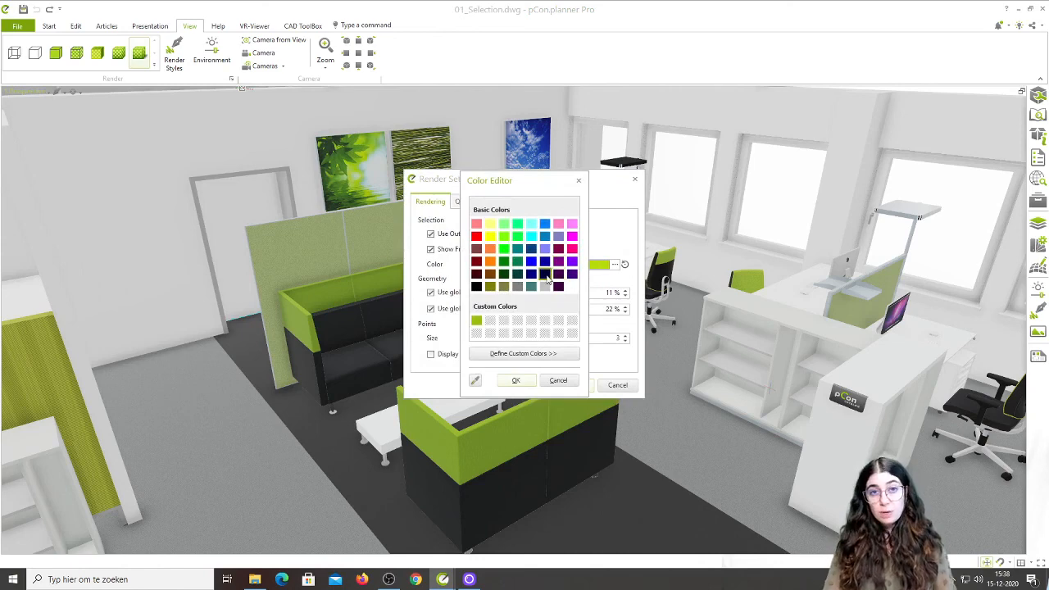
click(531, 334)
click(515, 380)
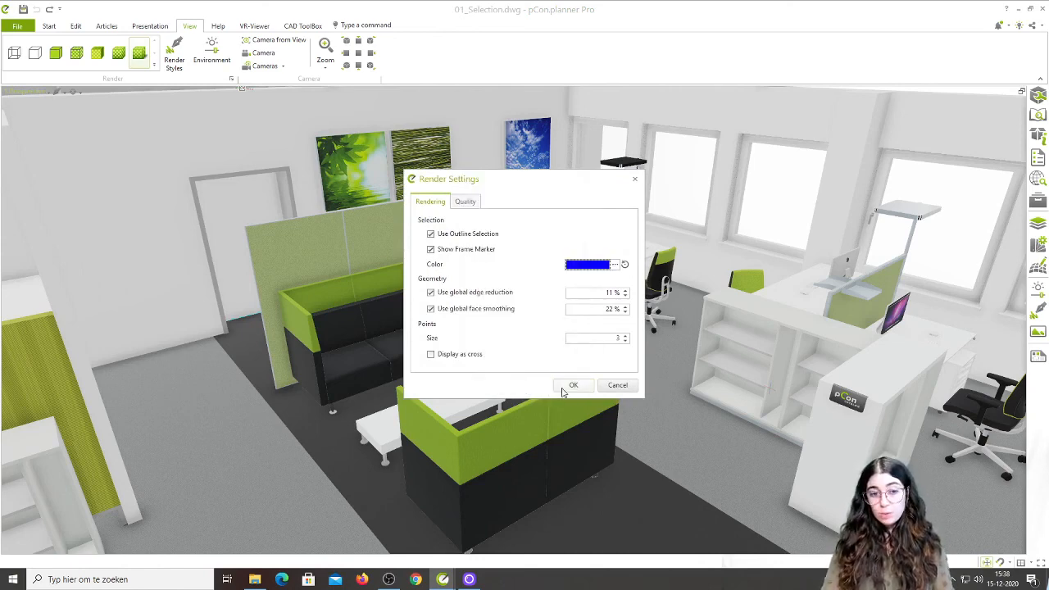
click(571, 385)
click(400, 314)
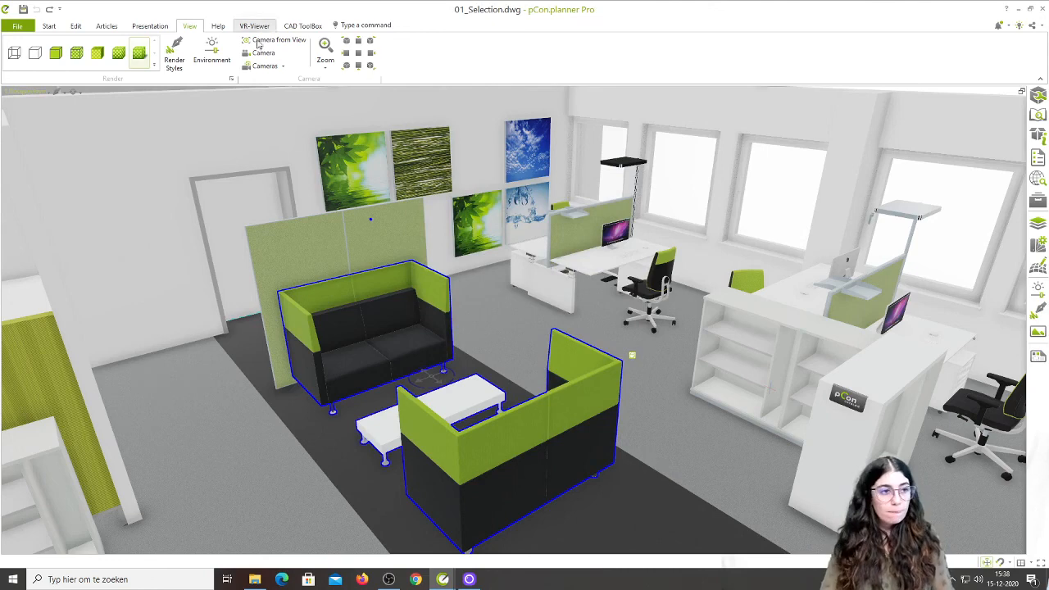
Step: Reset the selection color to its default in the render settings
click(232, 79)
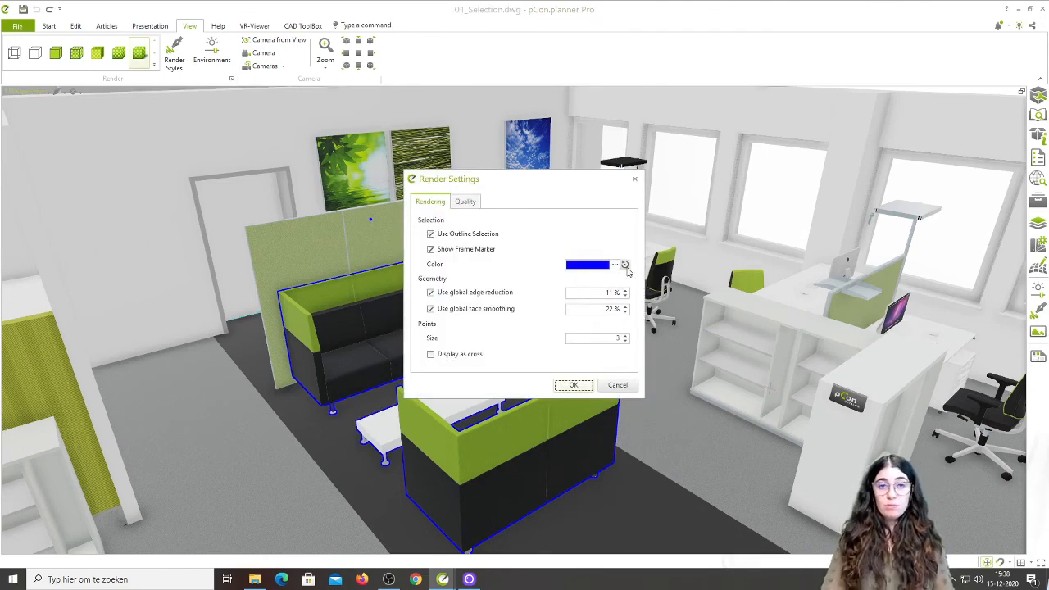
click(624, 266)
click(572, 385)
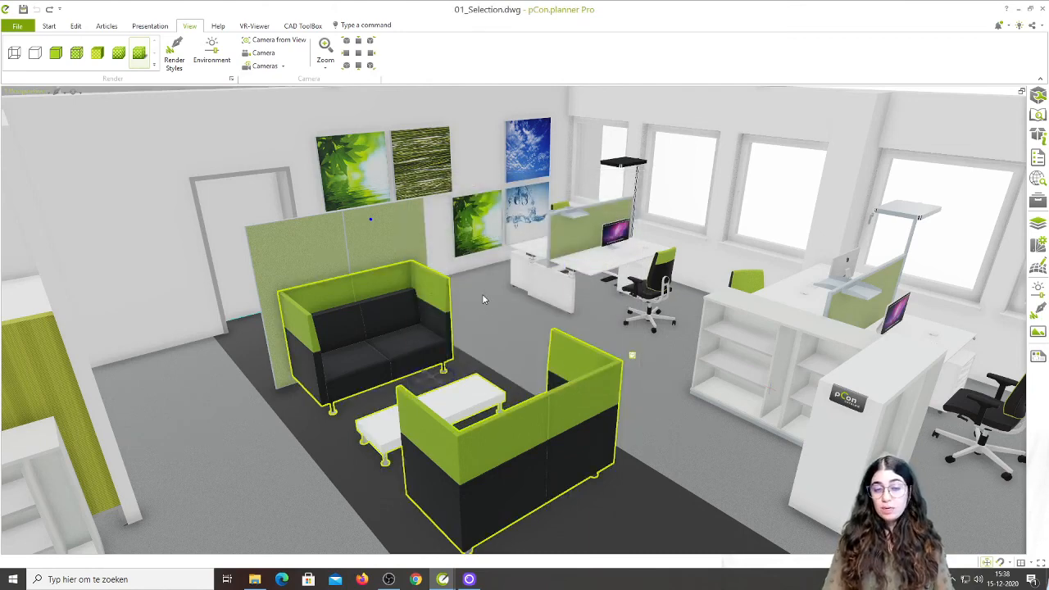
Step: Review the outline selection option in the render settings and examine the selected lounge group's outline up close
click(231, 78)
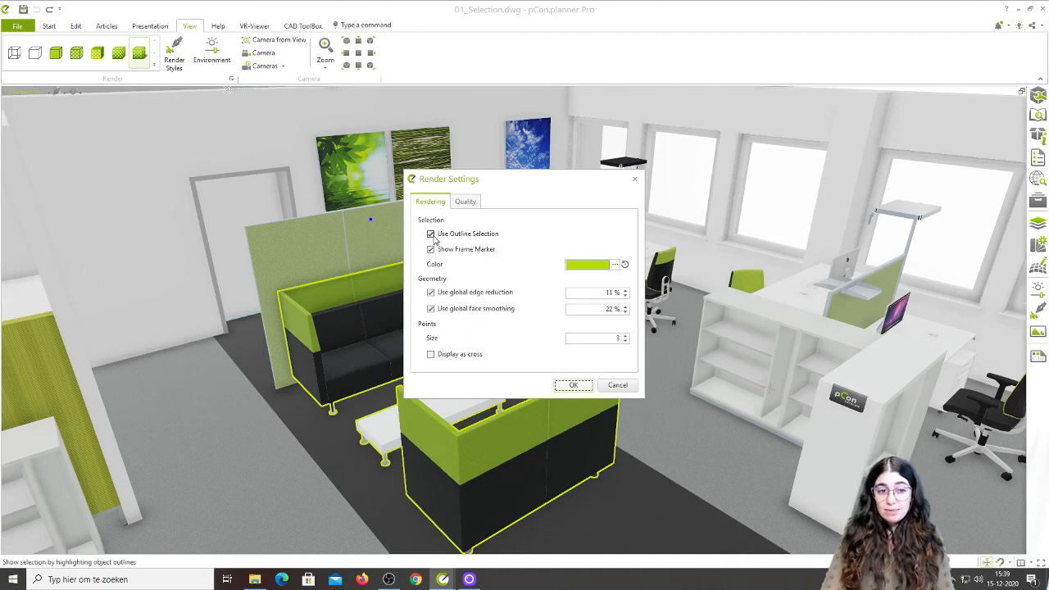
click(635, 180)
right_drag(473, 313, 492, 349)
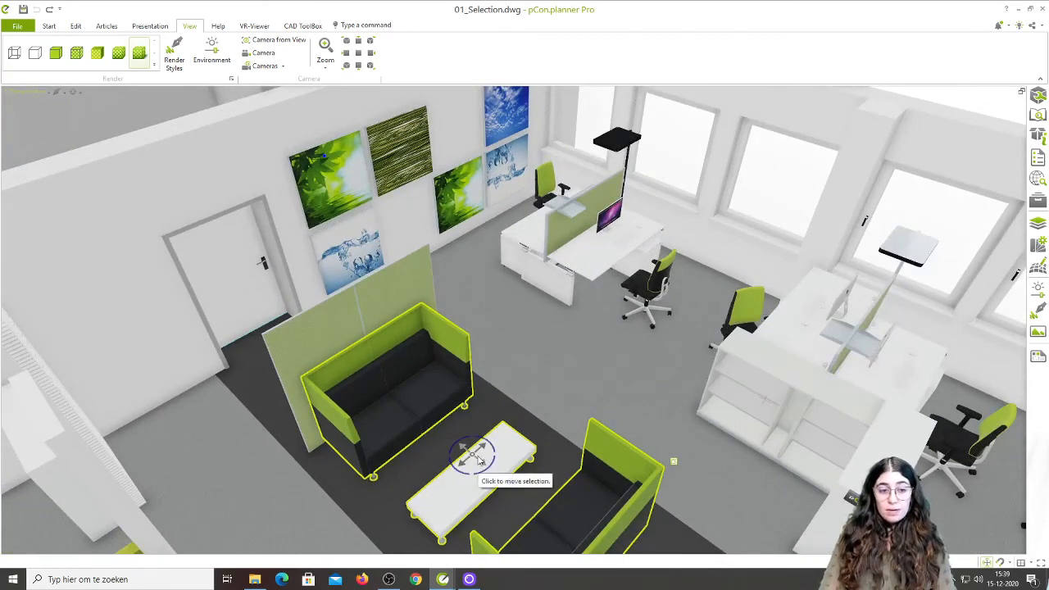
scroll(482, 473, up, 4)
right_drag(484, 478, 508, 461)
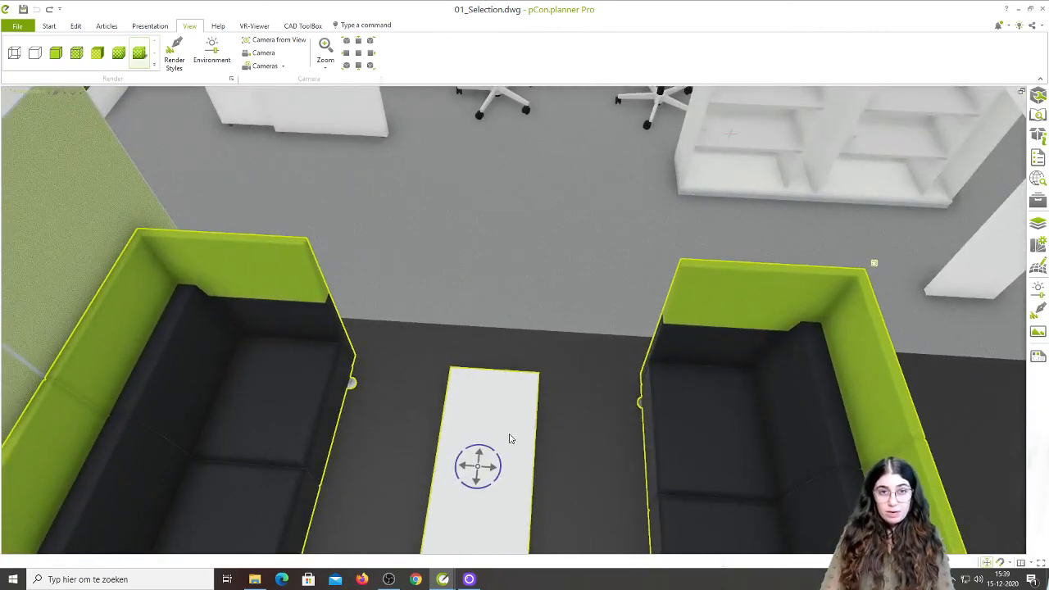
scroll(510, 435, up, 5)
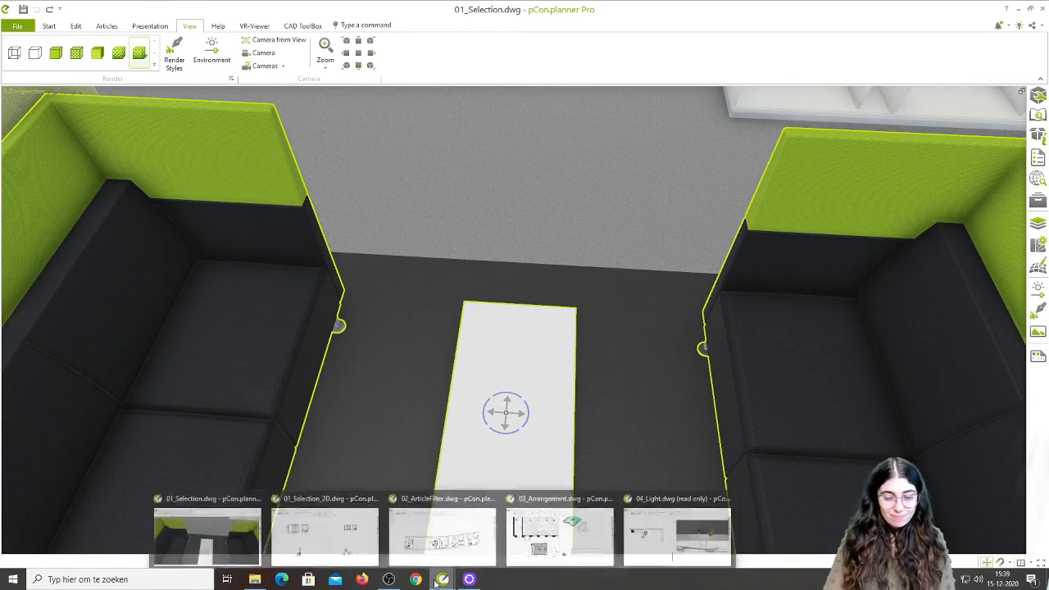
Step: Switch to 01_Selection_2D.dwg, select the entire staircase and lift plan in the maximized top view, and inspect its highlighting
mouse_move(442, 579)
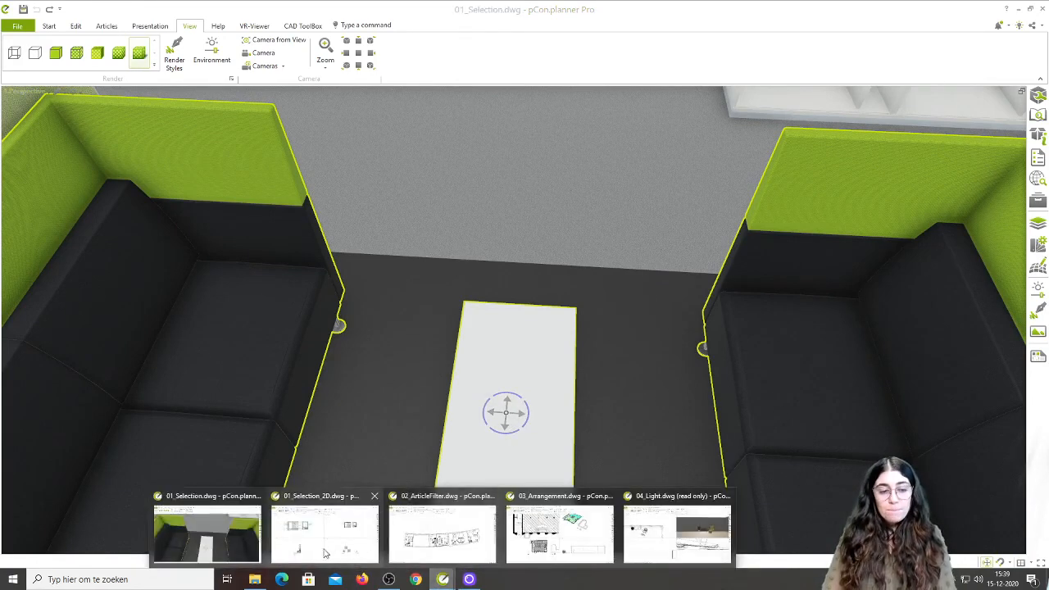
click(324, 532)
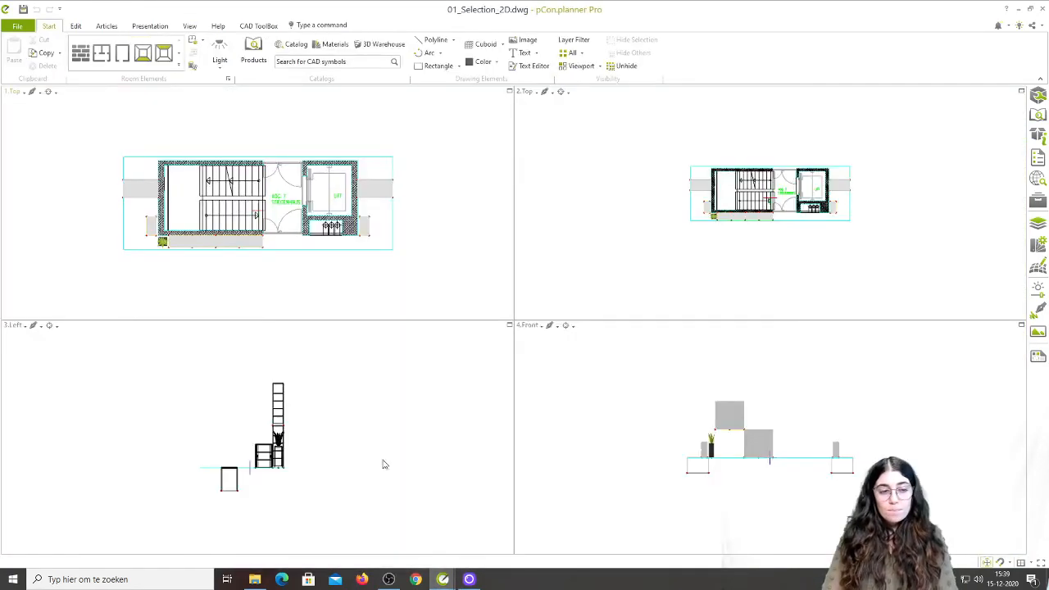
click(510, 91)
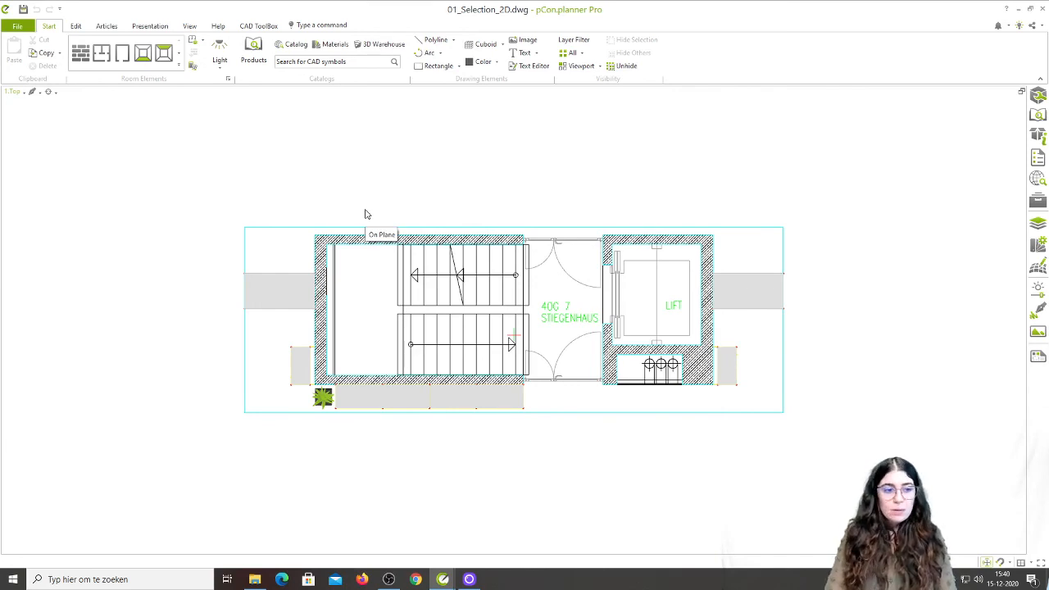
mouse_move(193, 154)
mouse_down()
mouse_move(896, 449)
mouse_move(899, 483)
mouse_up()
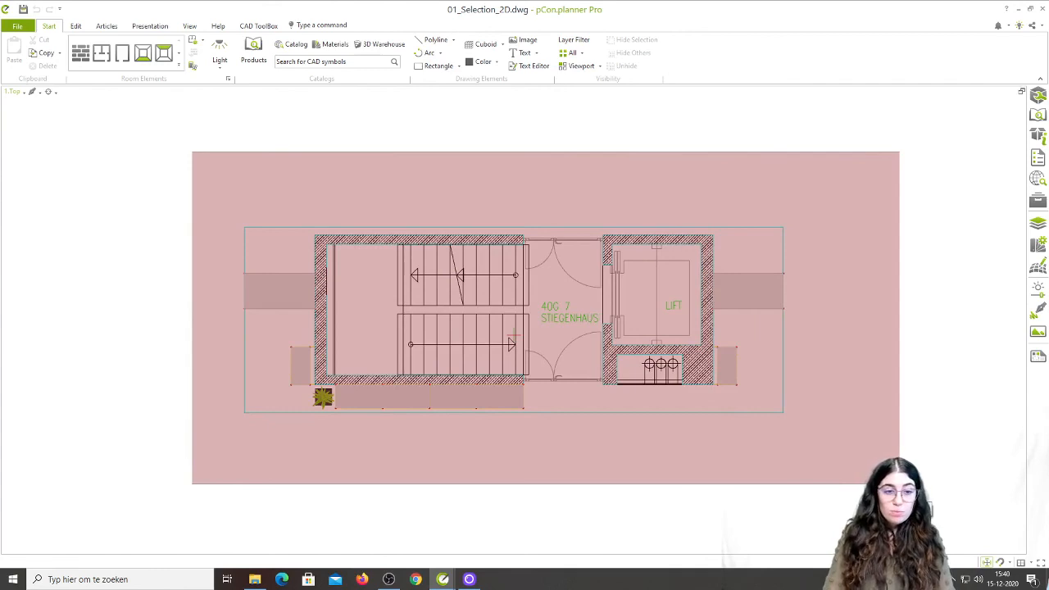
drag(899, 484, 899, 483)
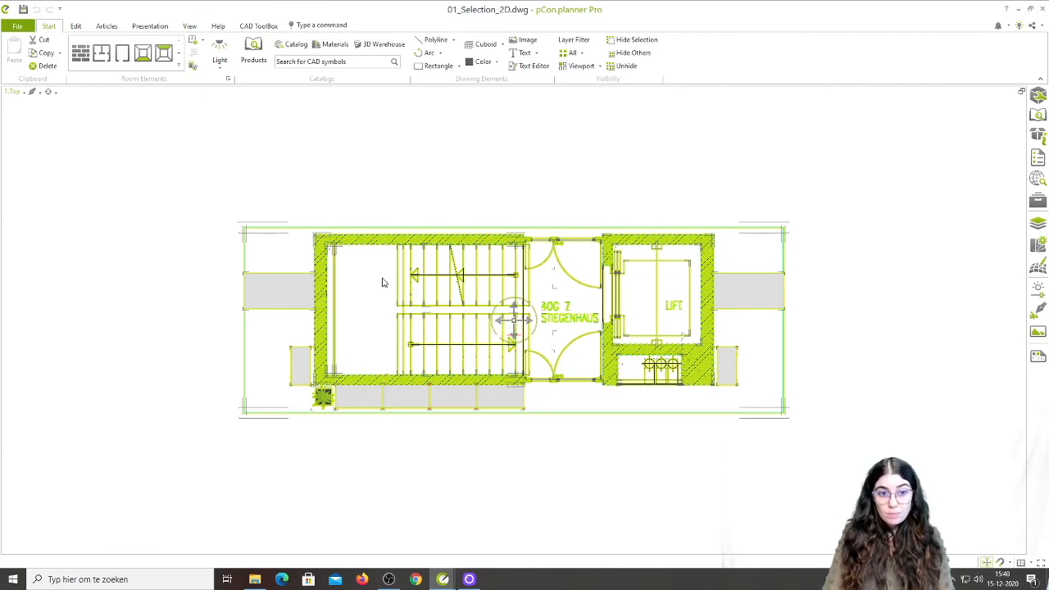
scroll(385, 281, up, 4)
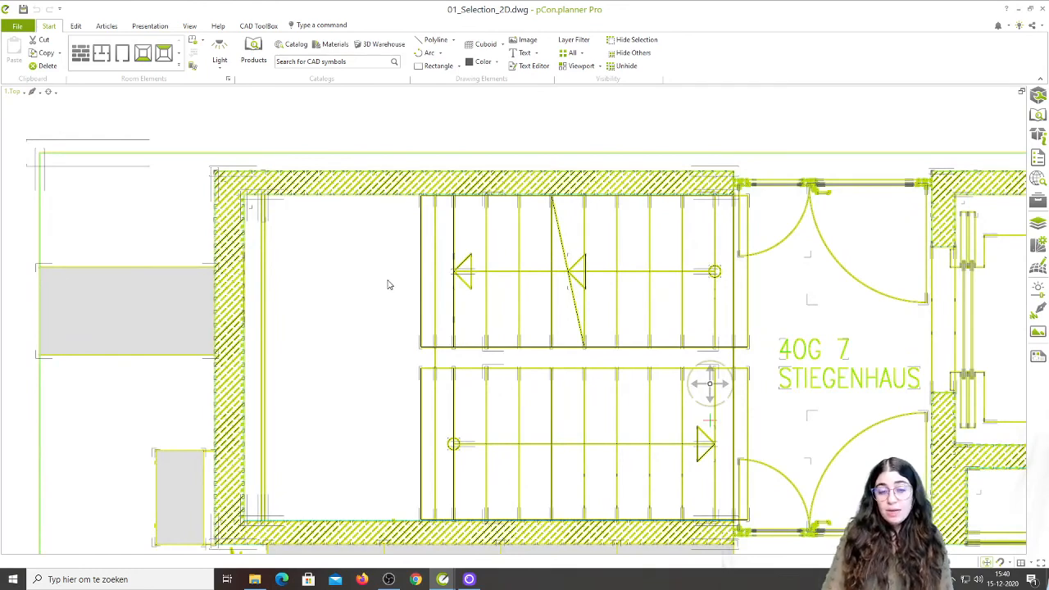
middle_drag(388, 279, 271, 224)
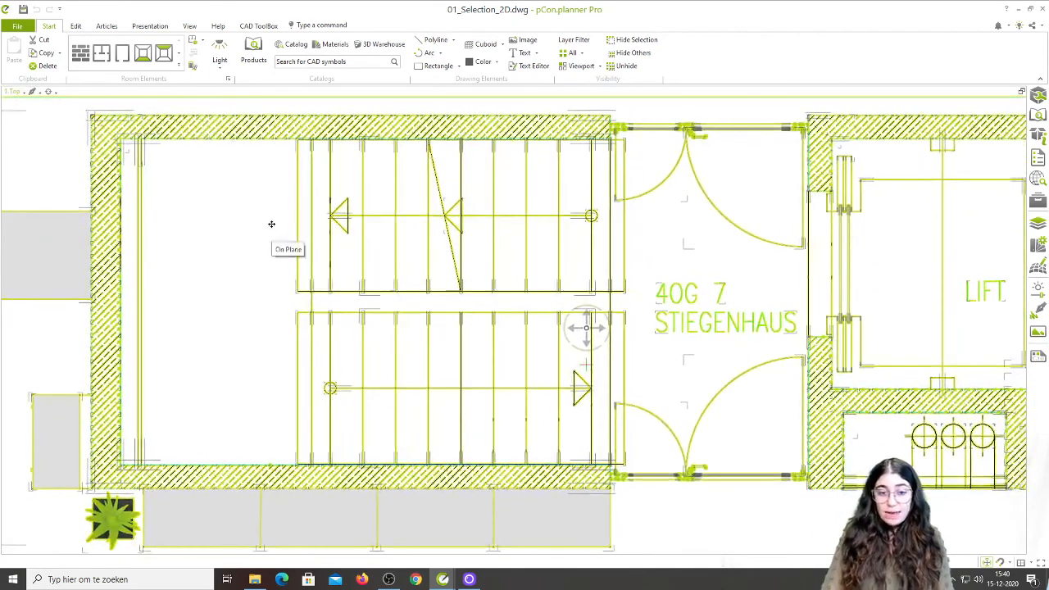
scroll(297, 248, down, 2)
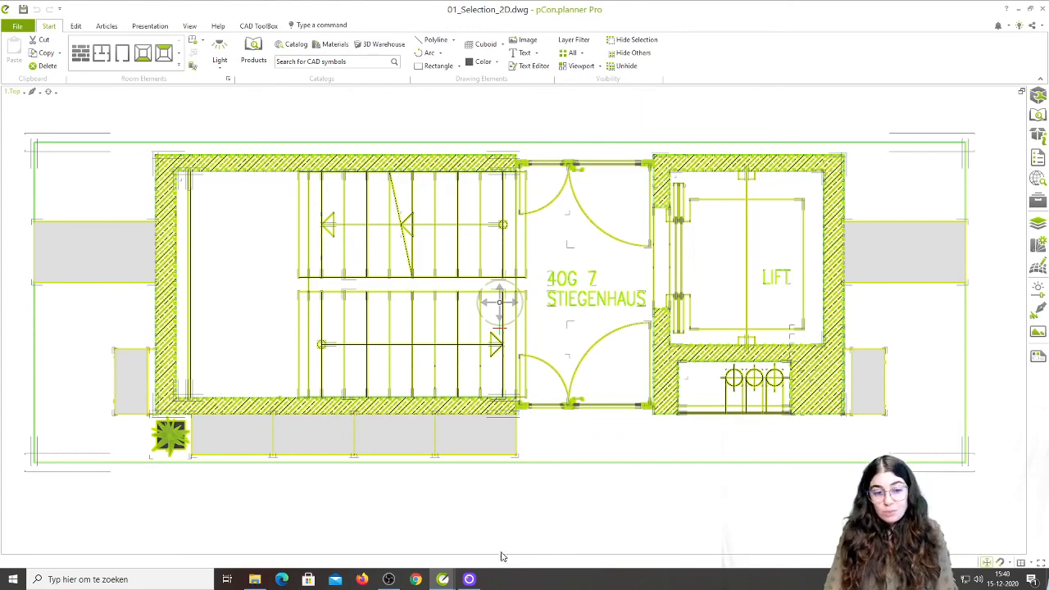
Step: Switch to 02_ArticleFilter.dwg and create a summarized article list for all manufacturers with empty folders hidden
mouse_move(443, 579)
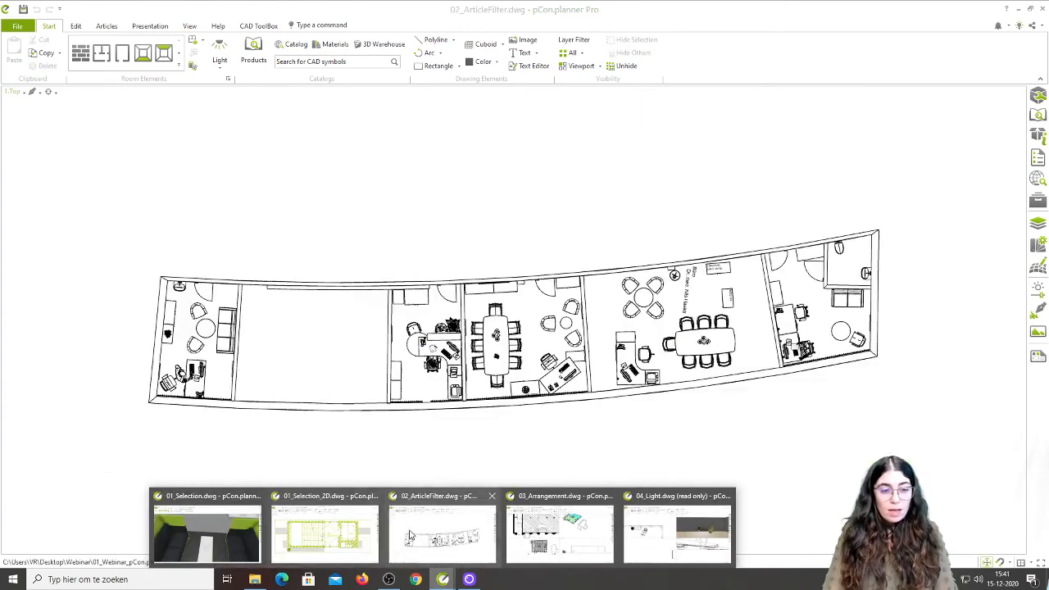
click(426, 532)
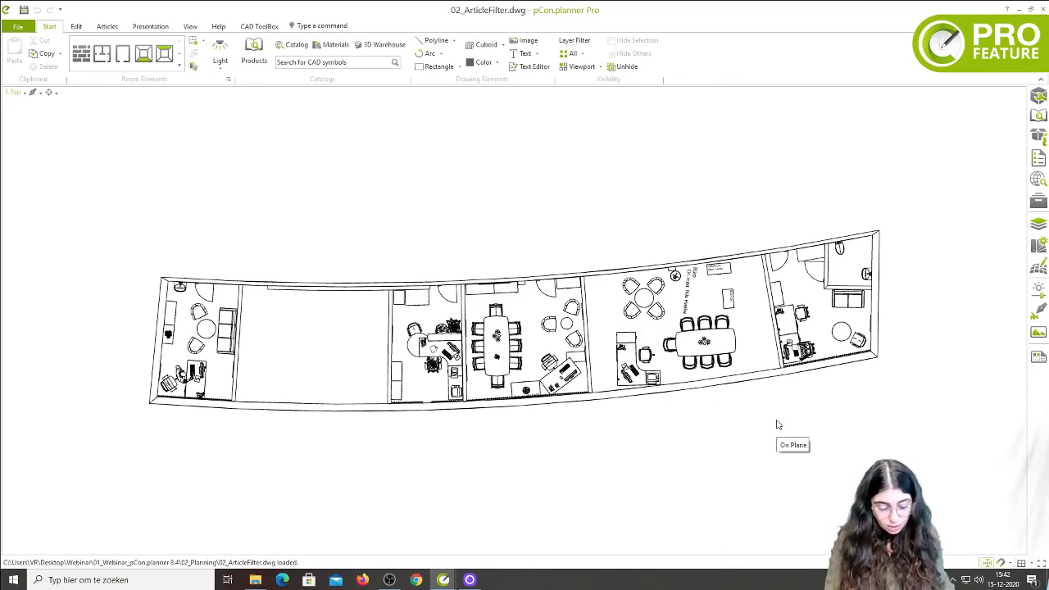
click(1038, 157)
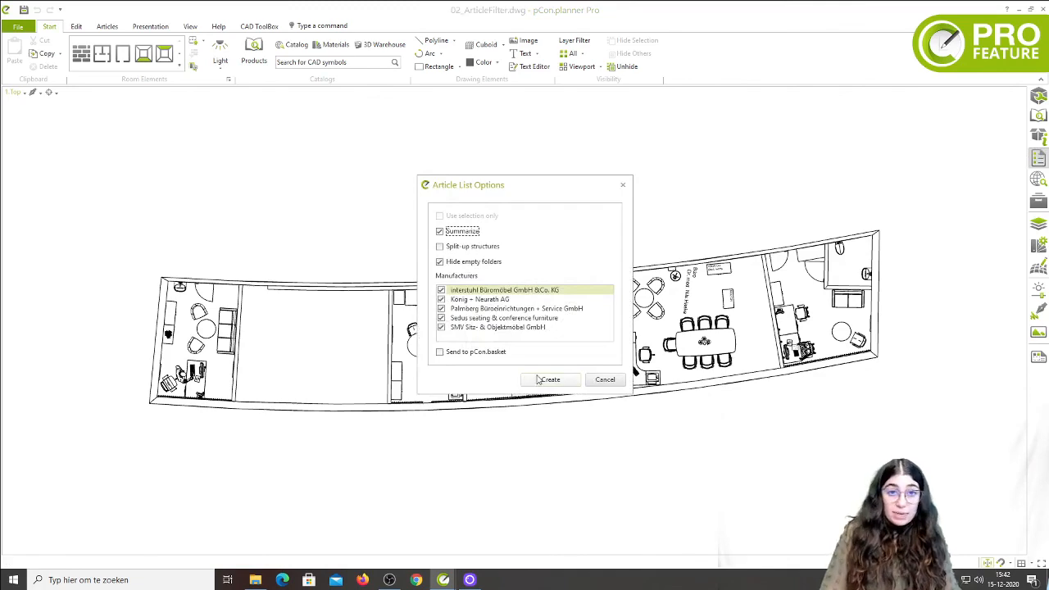
click(548, 380)
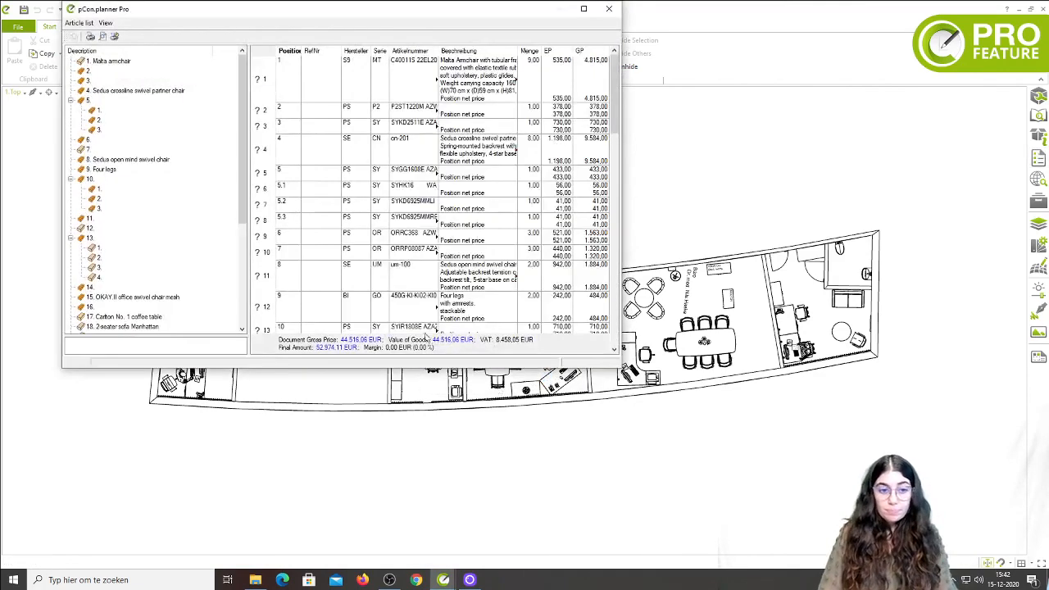
Step: Open the article list's print preview in a maximized window and page through the offer to page 4
click(103, 36)
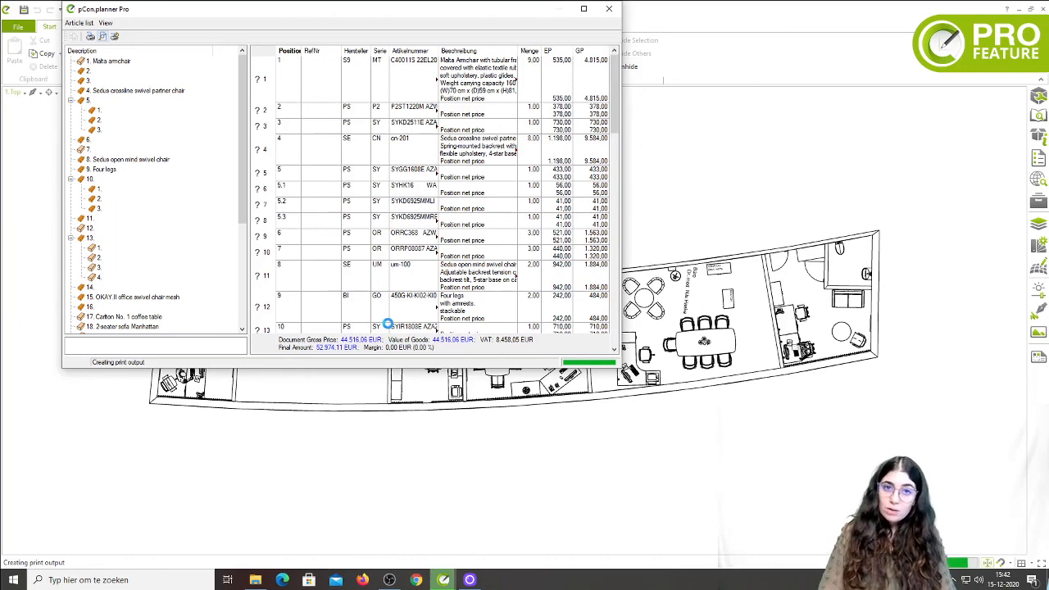
click(584, 9)
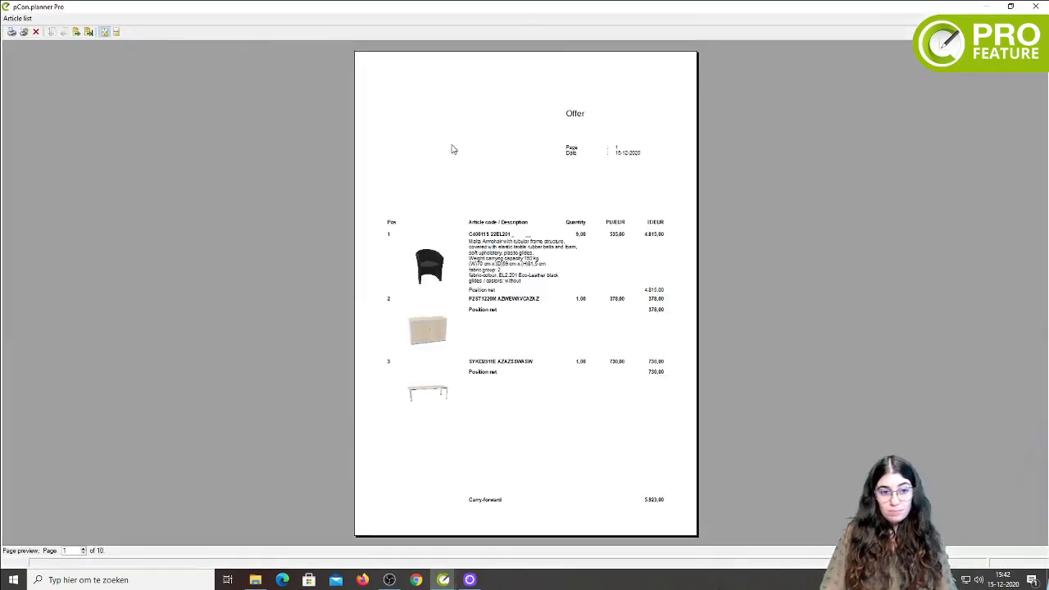
click(78, 33)
click(78, 33)
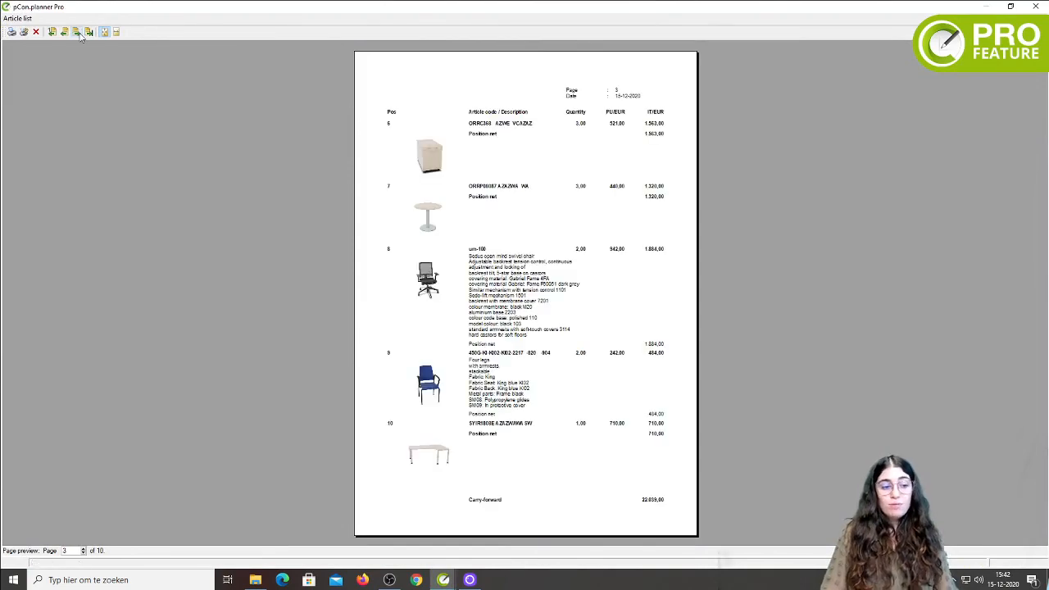
click(78, 33)
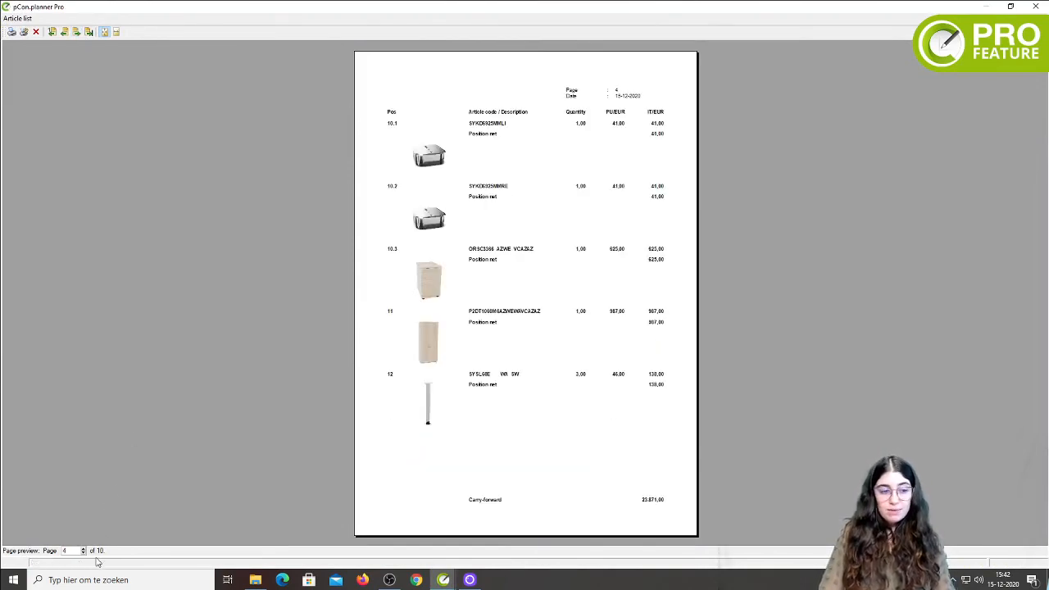
Step: Close the print preview and create a summarized article list limited to the manufacturer interstuhl Büromöbel GmbH & Co. KG
click(1042, 6)
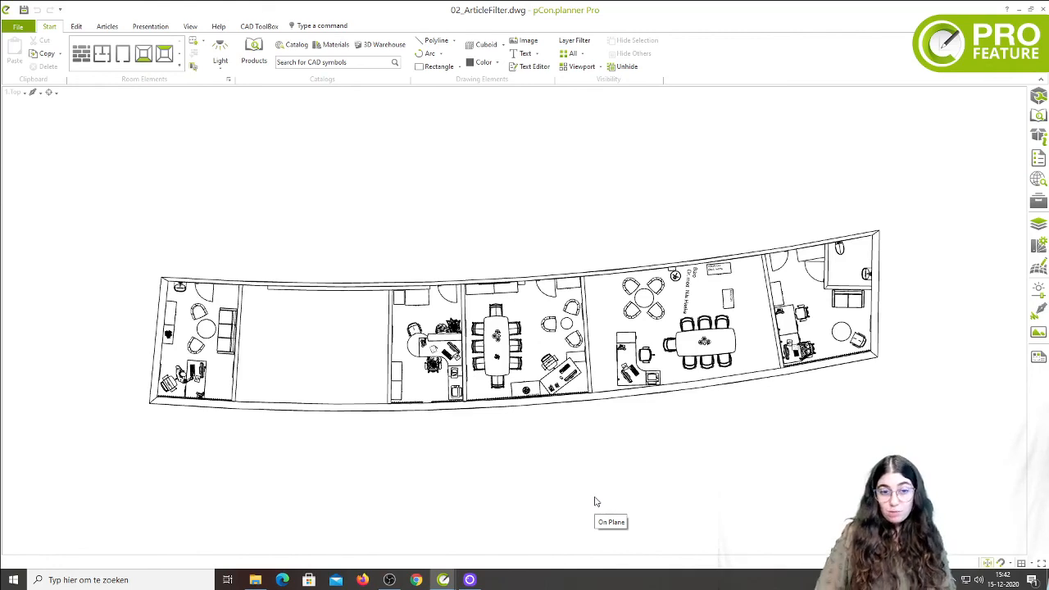
click(1038, 157)
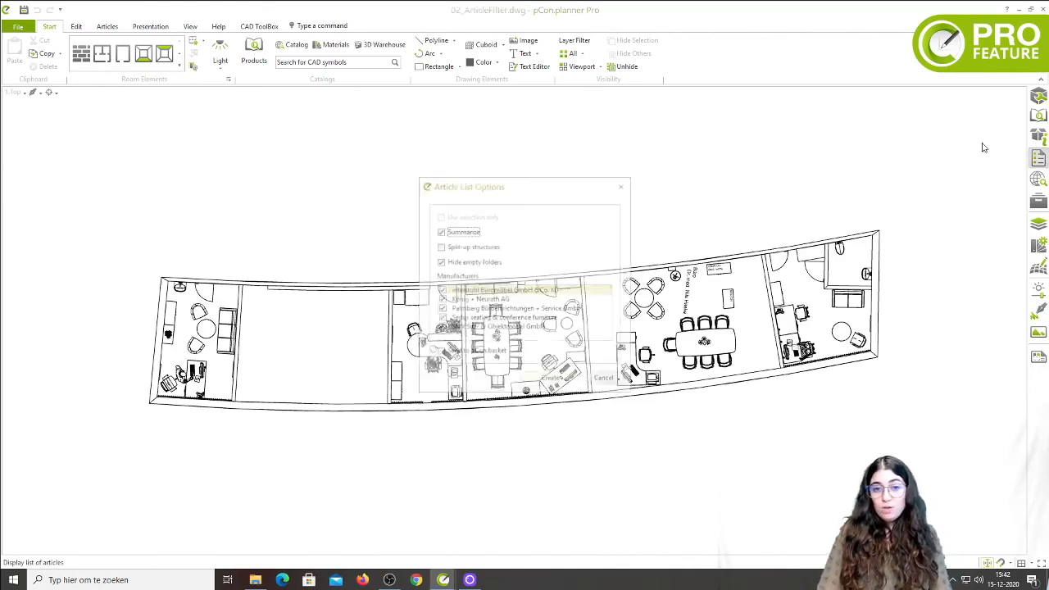
click(440, 299)
click(441, 308)
click(440, 317)
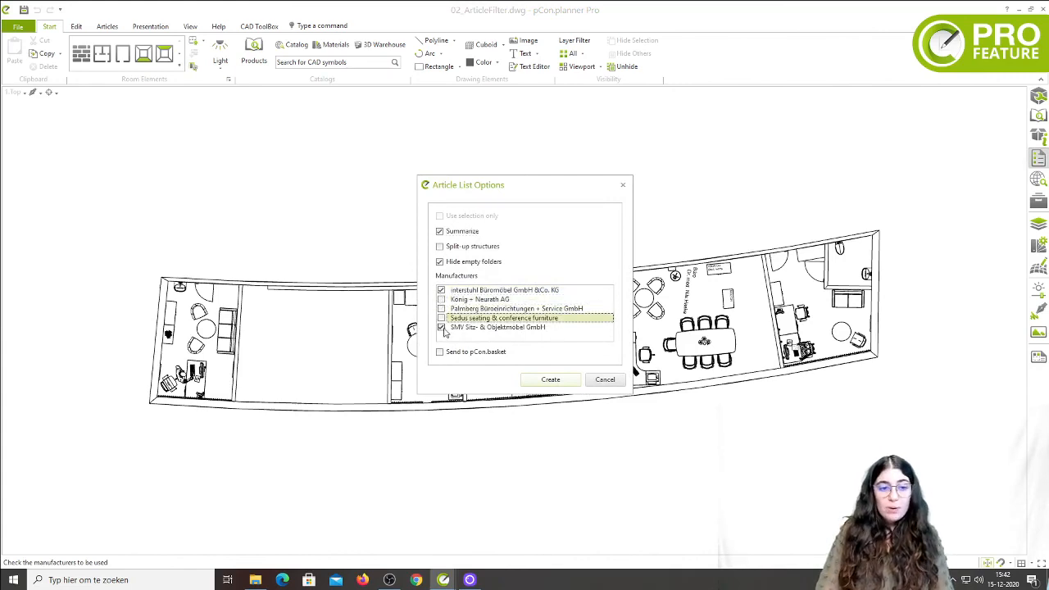
click(440, 327)
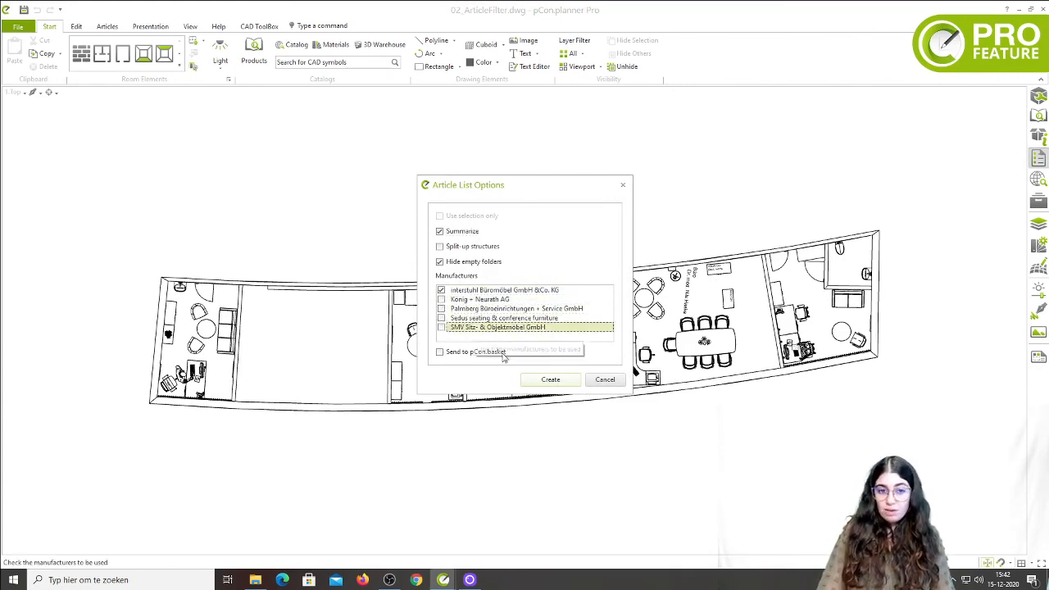
click(550, 379)
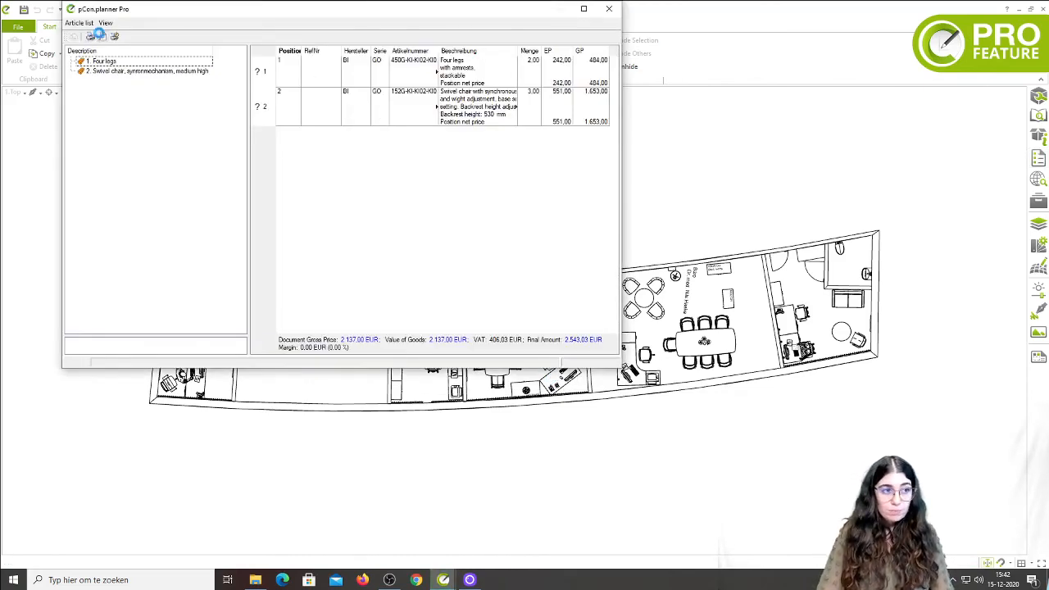
Step: Review the interstuhl offer in a maximized print preview and close it
click(94, 35)
click(583, 8)
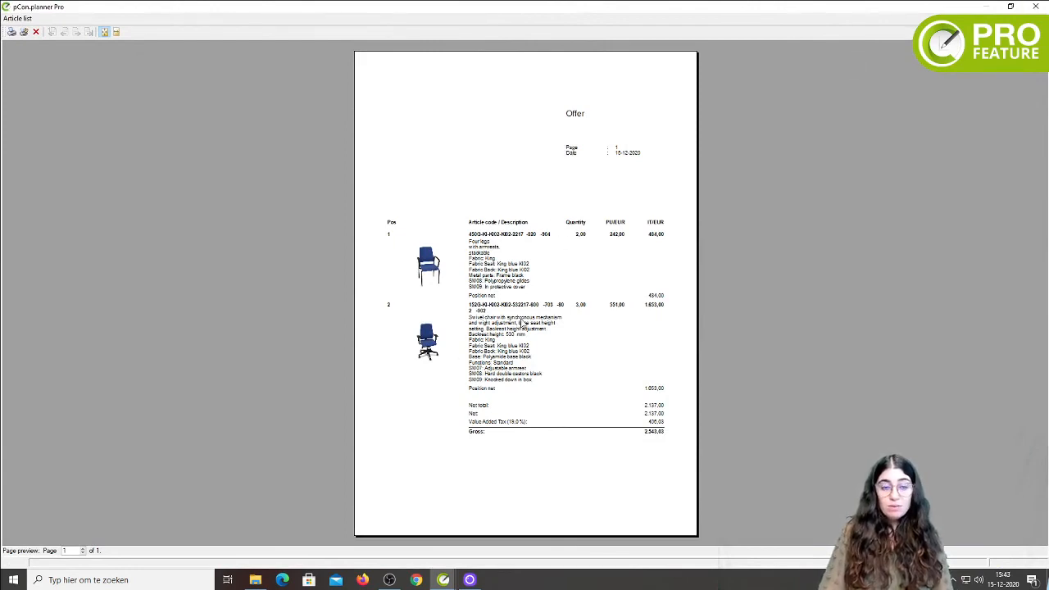
click(1034, 5)
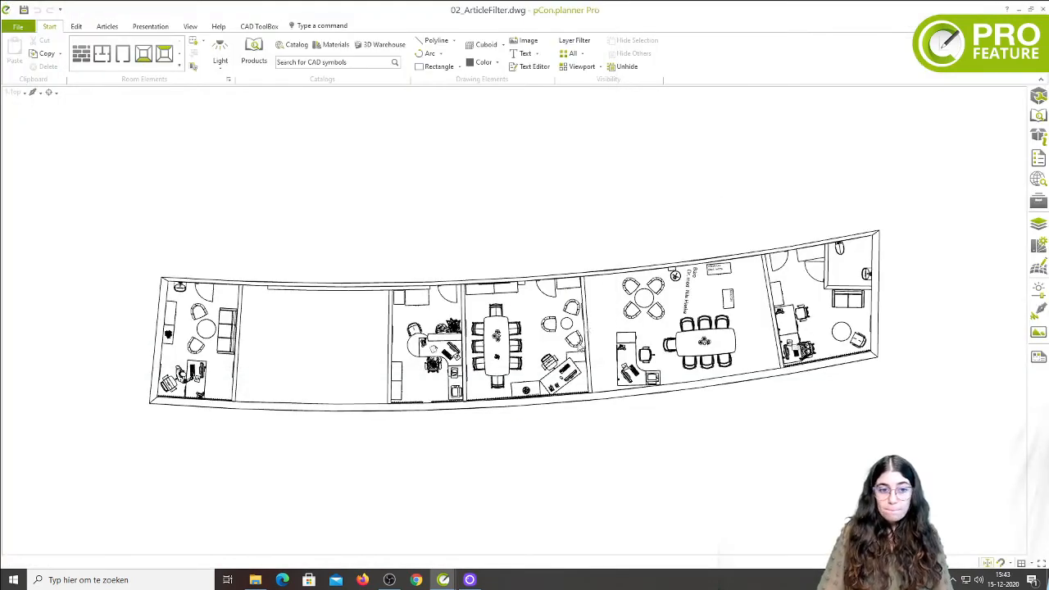
Step: Create another summarized article list for only interstuhl Büromöbel and Sedus seating & conference furniture
click(1038, 158)
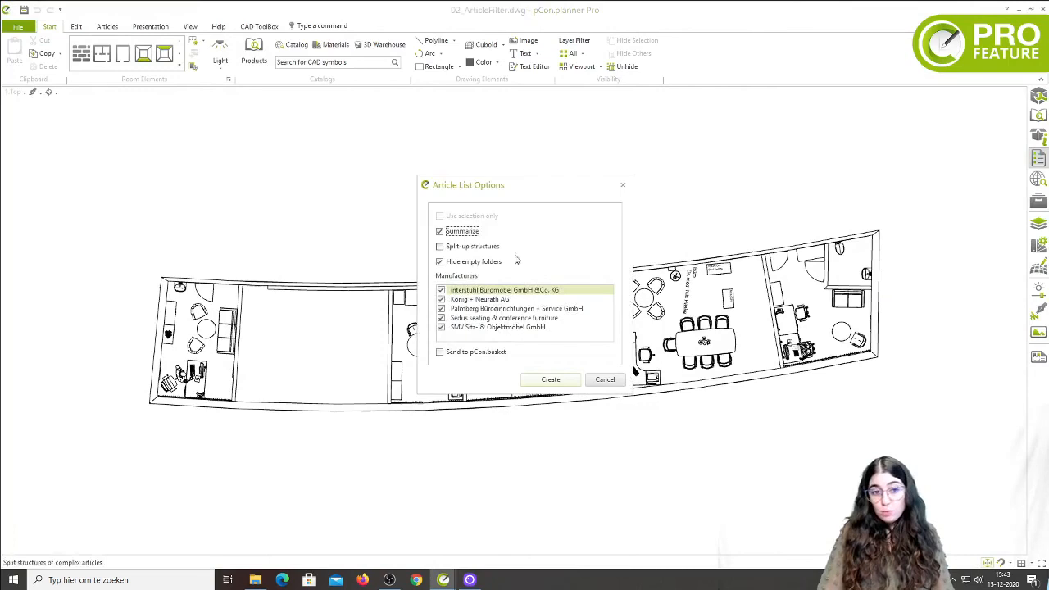
click(441, 299)
click(441, 308)
click(440, 326)
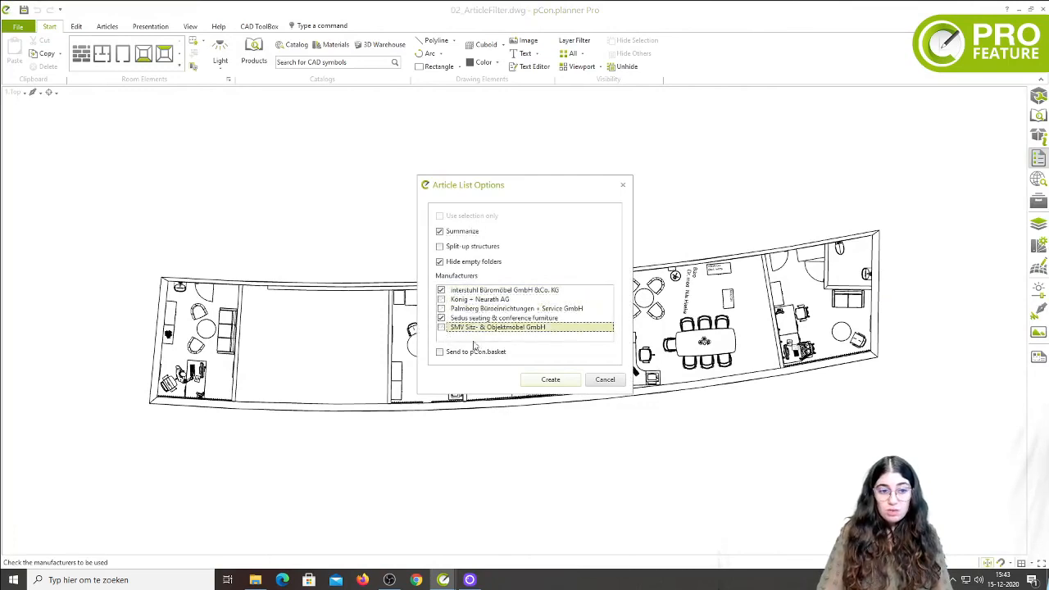
click(549, 379)
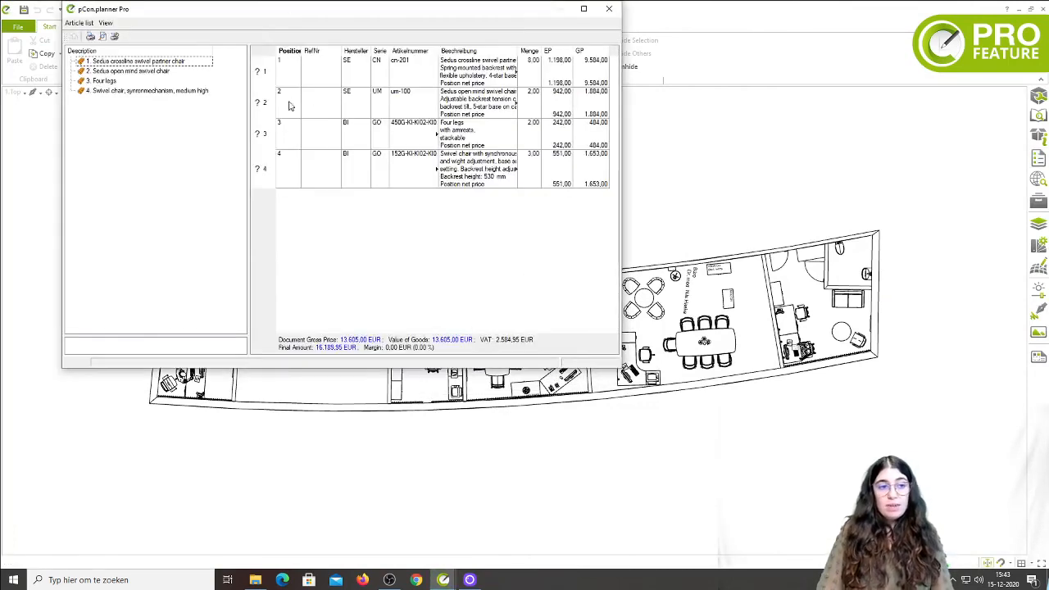
Step: Review the combined interstuhl and Sedus offer in a maximized print preview and return to the plan
click(113, 37)
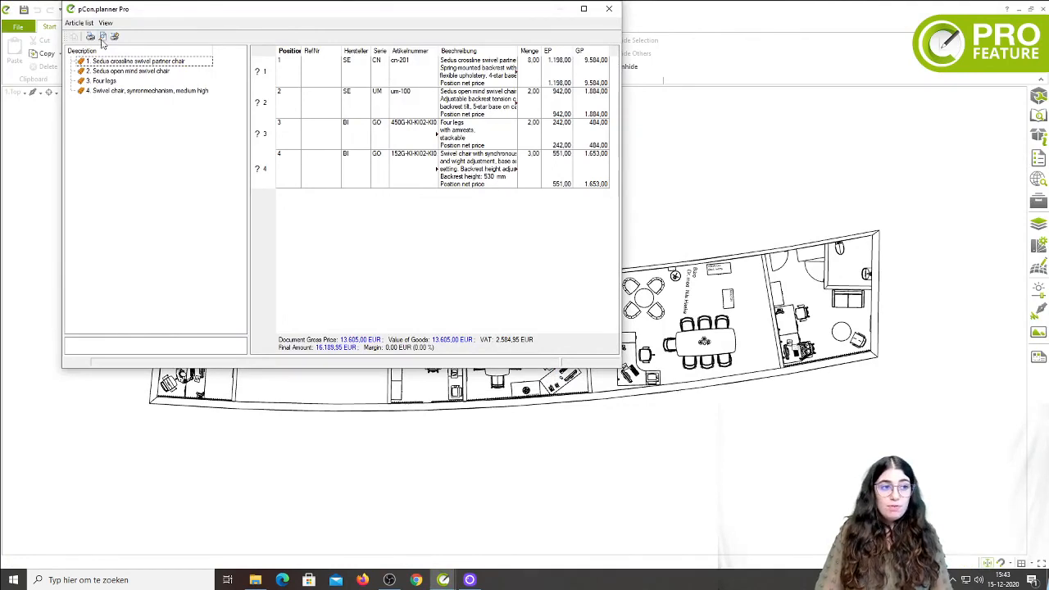
click(583, 9)
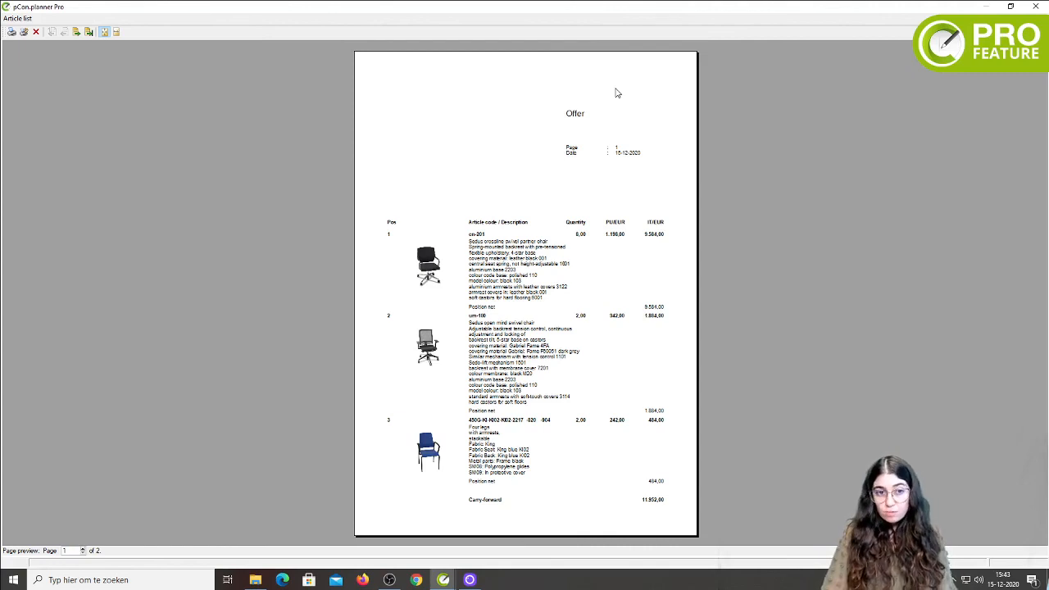
click(1035, 6)
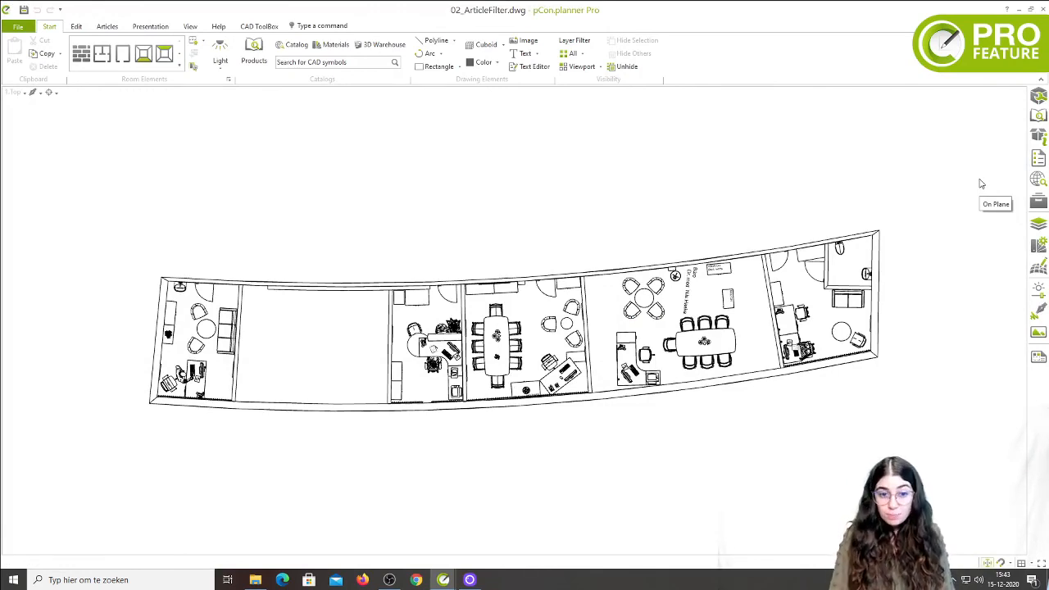
Step: Select the three-seat sofa in the leftmost office together with its adjacent partition wall and attach the sofa to the wall
scroll(297, 325, up, 2)
scroll(297, 326, down, 2)
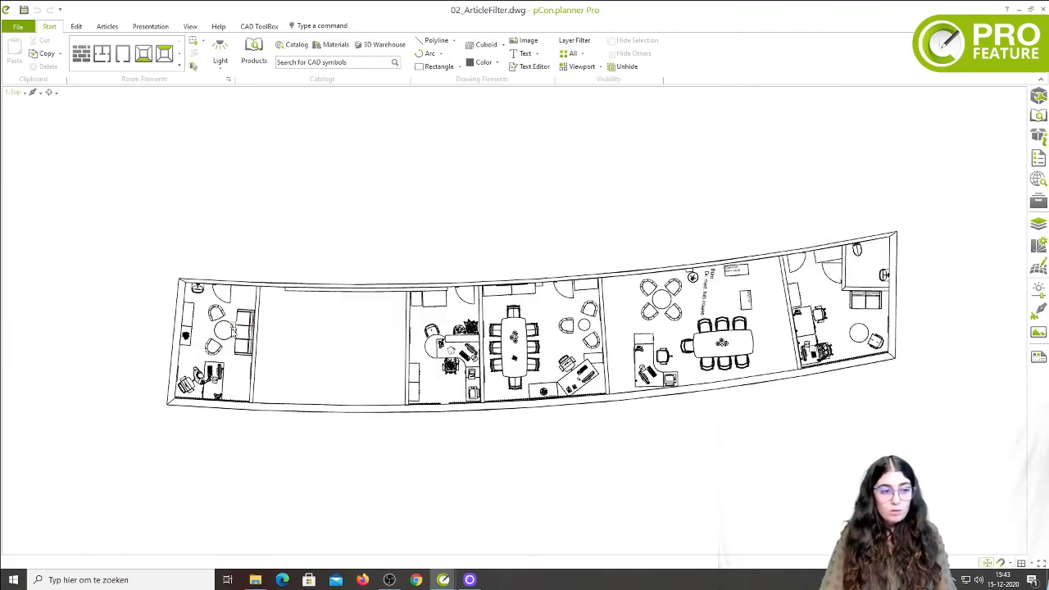
scroll(232, 329, up, 2)
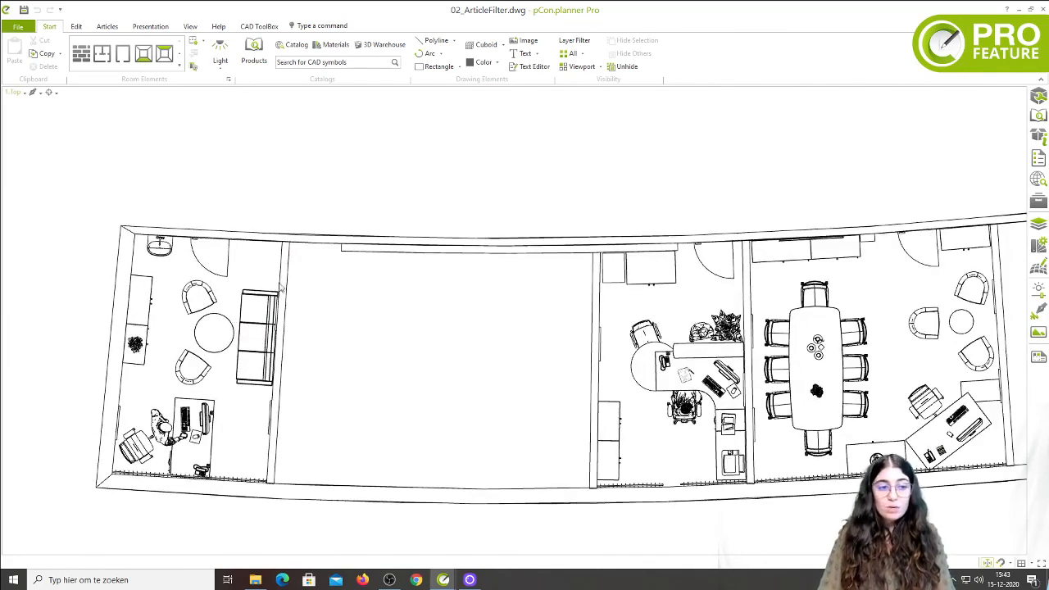
click(247, 326)
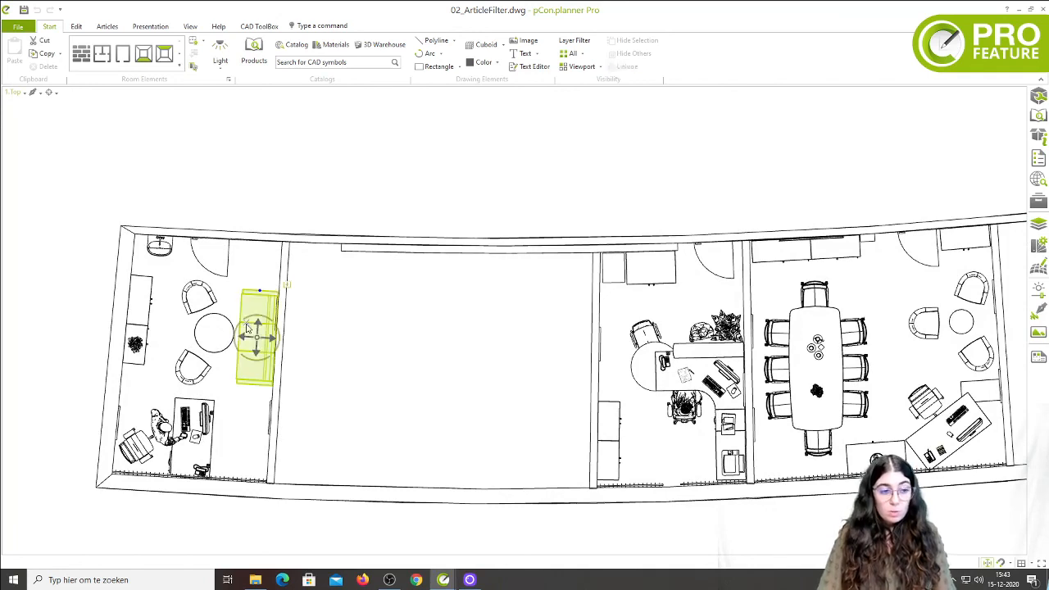
ctrl+click(288, 264)
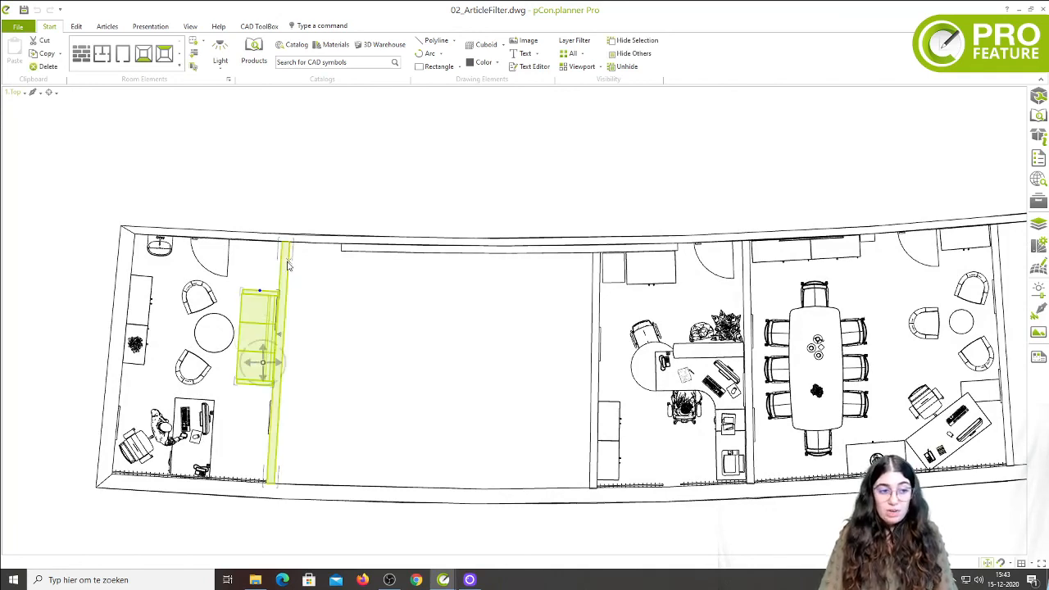
click(193, 55)
Step: Swing the partition wall's upper end diagonally into the empty room to test the sofa attachment, and undo the change
click(289, 268)
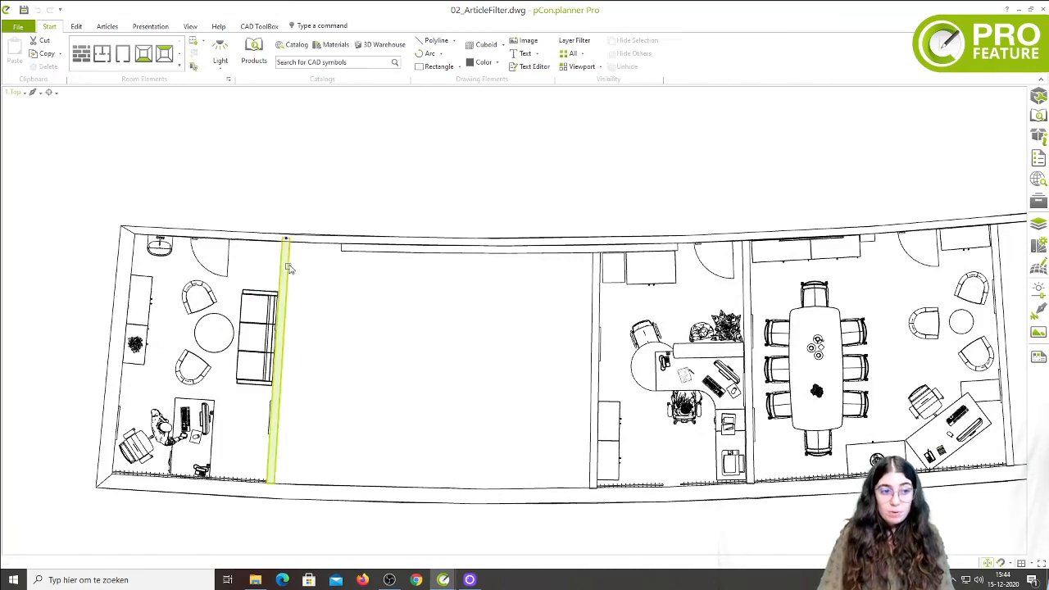
drag(286, 239, 506, 315)
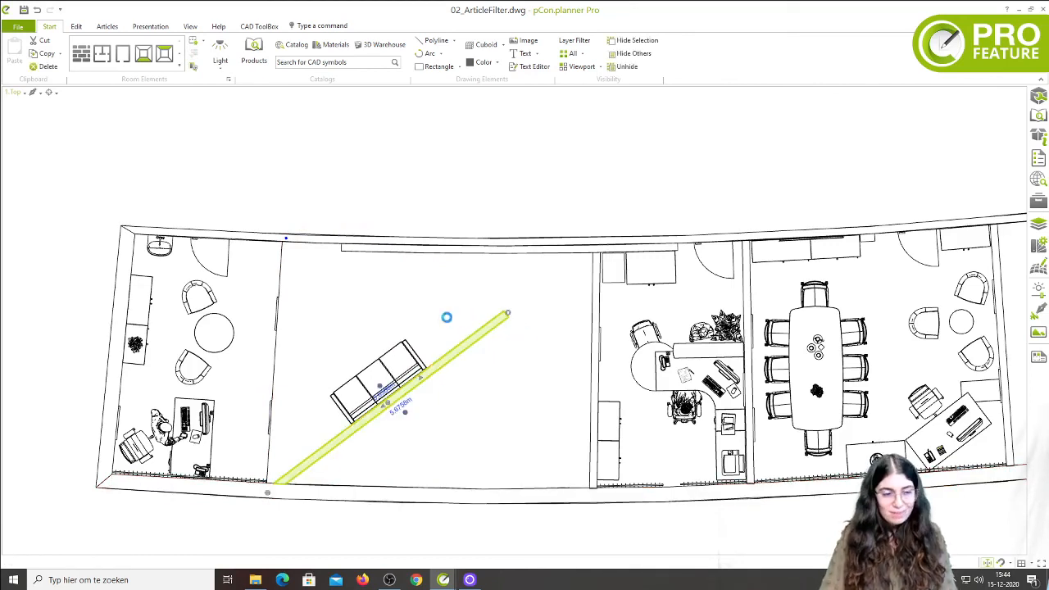
key(ctrl+z)
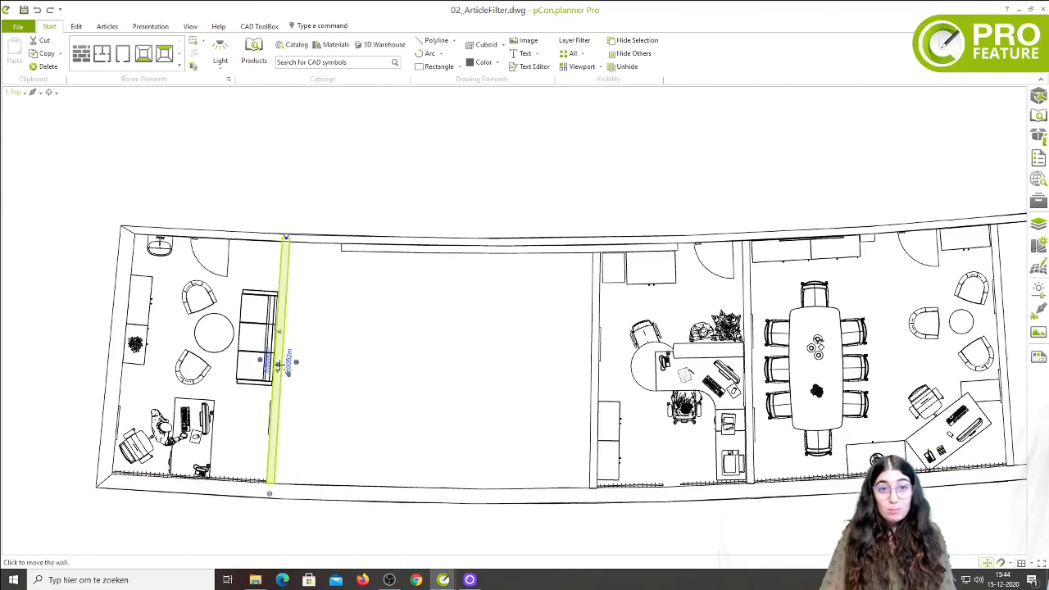
Step: Move the partition wall with its attached sofa sideways into the empty room and deselect it
click(280, 366)
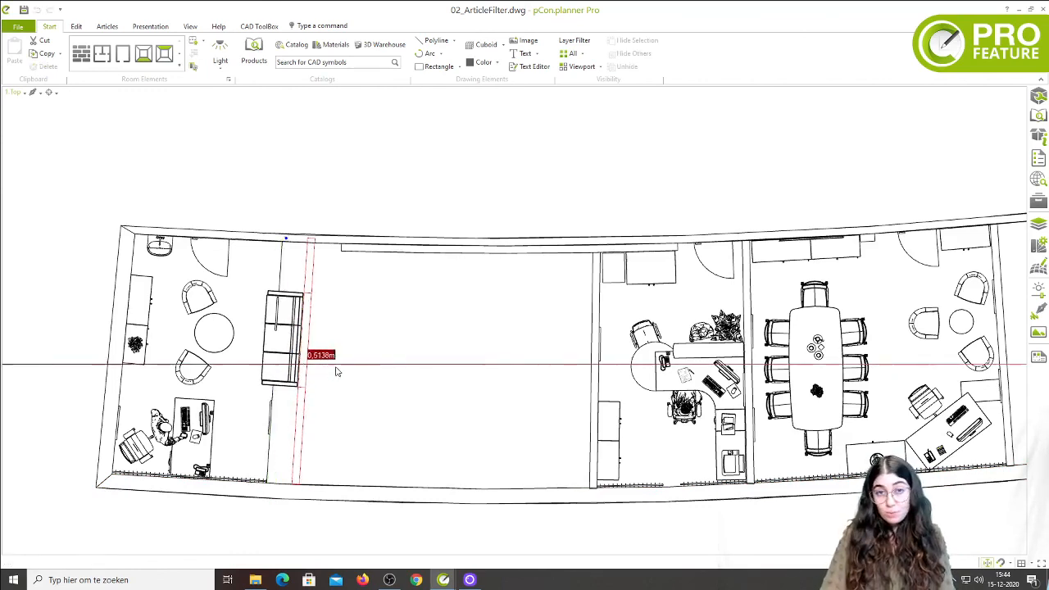
click(382, 371)
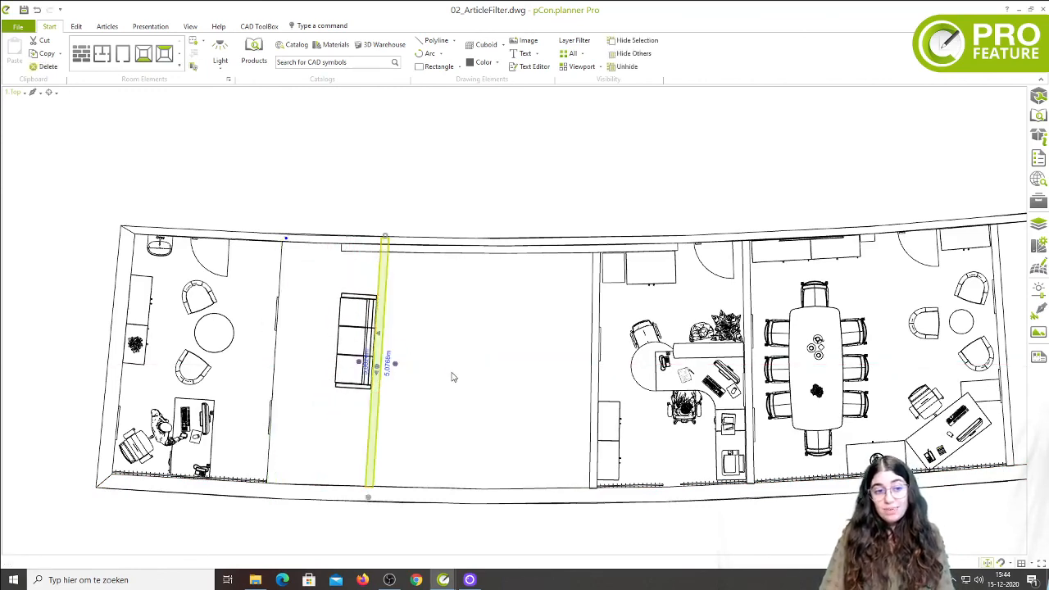
click(452, 377)
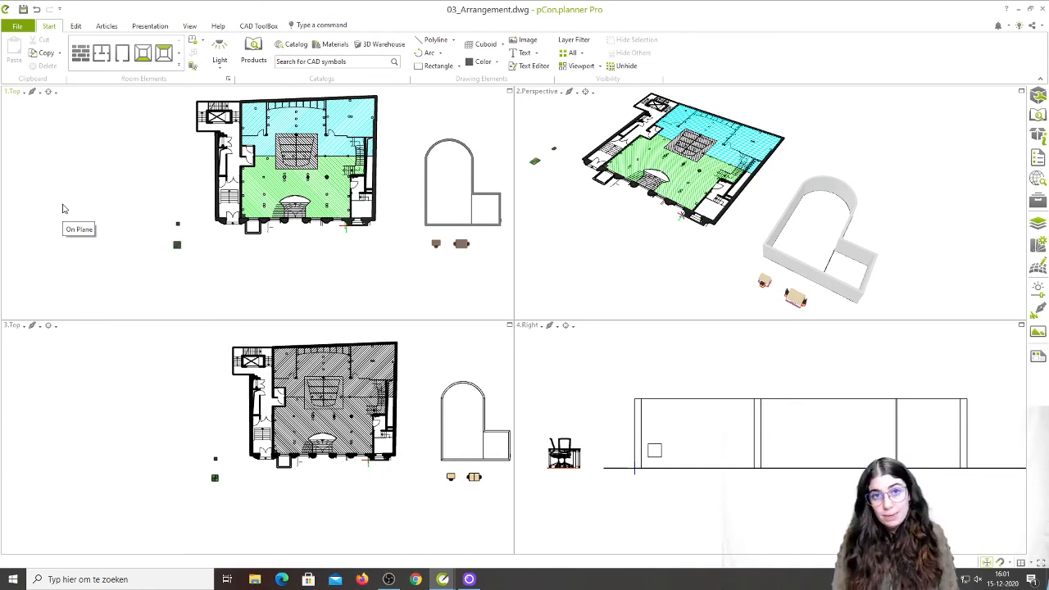
Step: Maximize the first top view of 03_Arrangement.dwg and select the green and blue hatched floor areas in turn to compare their extents
click(75, 25)
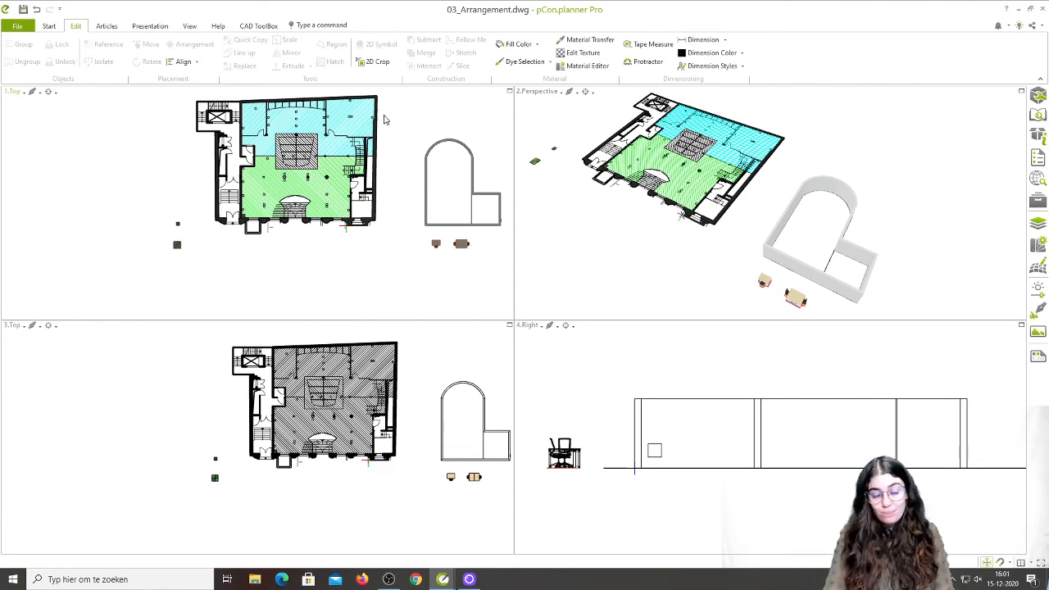
click(510, 92)
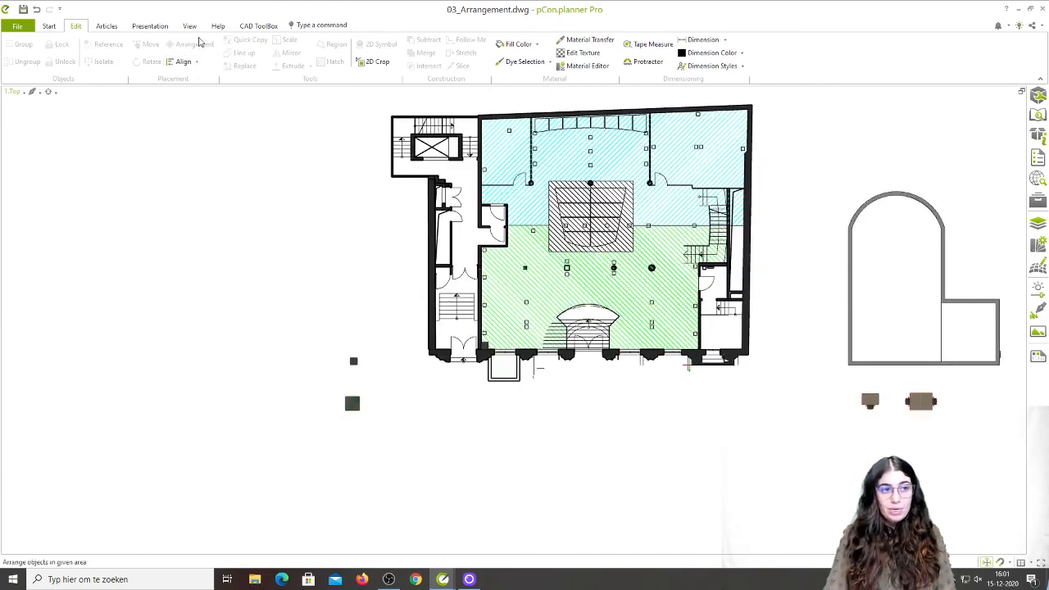
scroll(448, 259, up, 3)
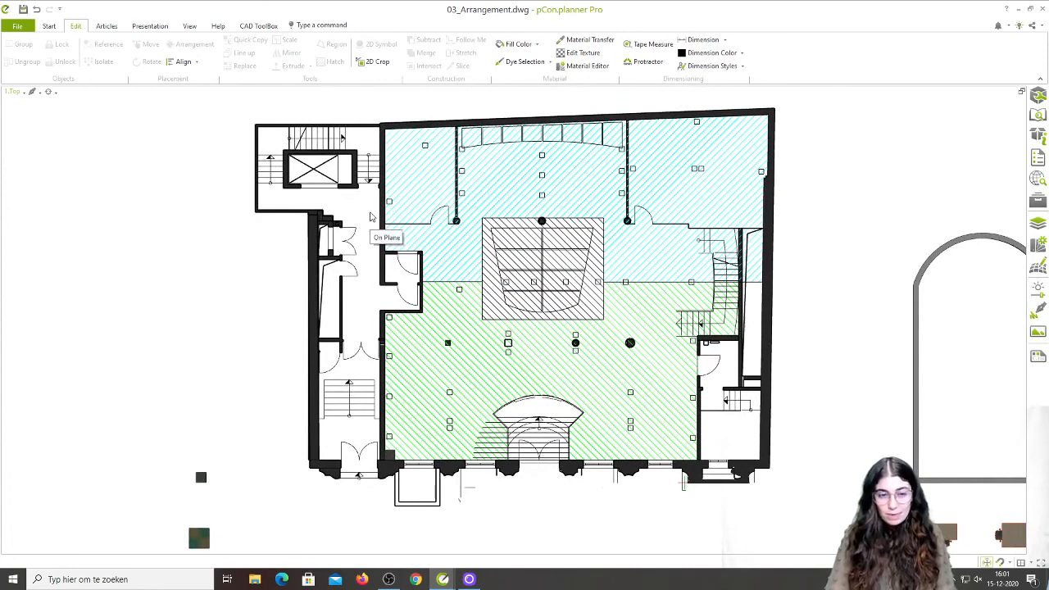
click(454, 320)
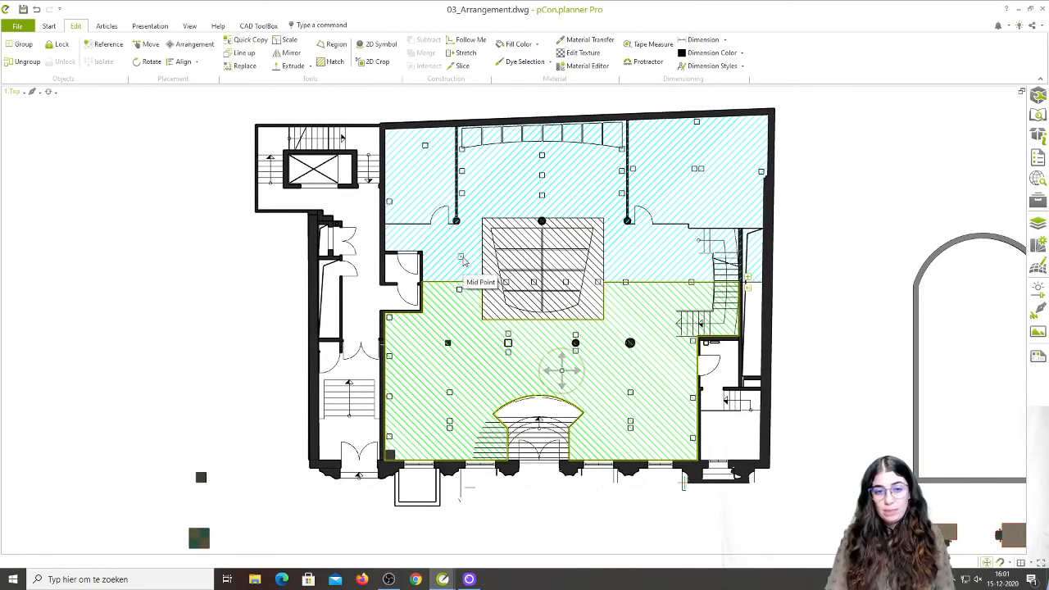
click(463, 260)
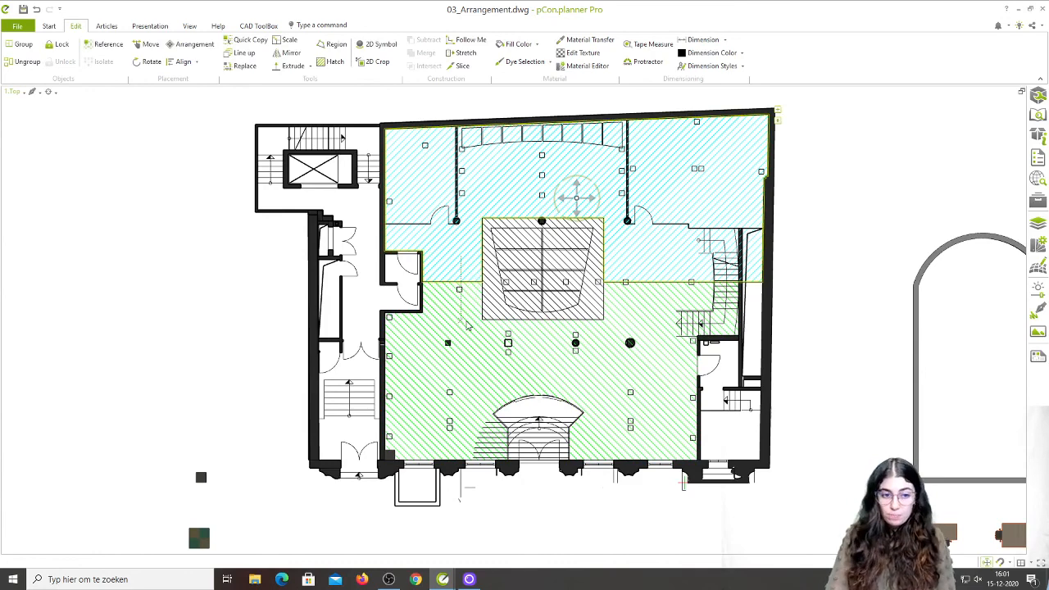
click(468, 336)
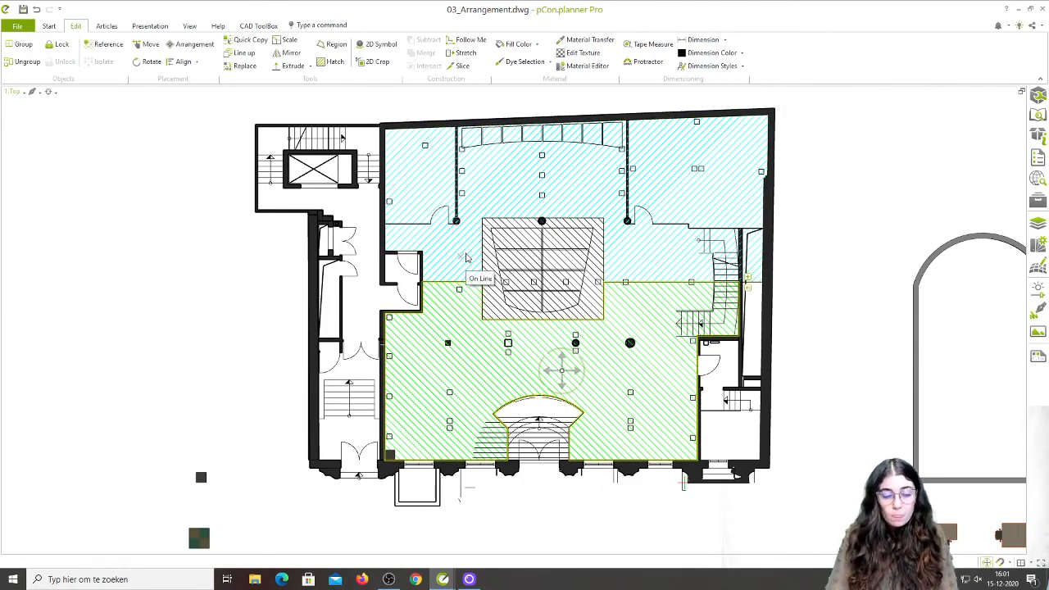
click(465, 258)
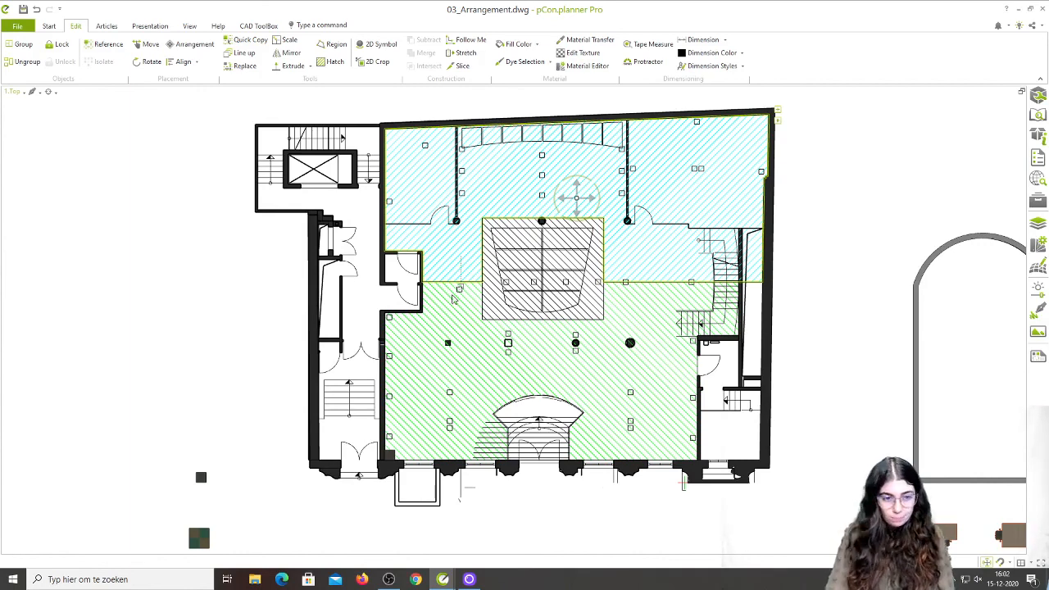
click(440, 338)
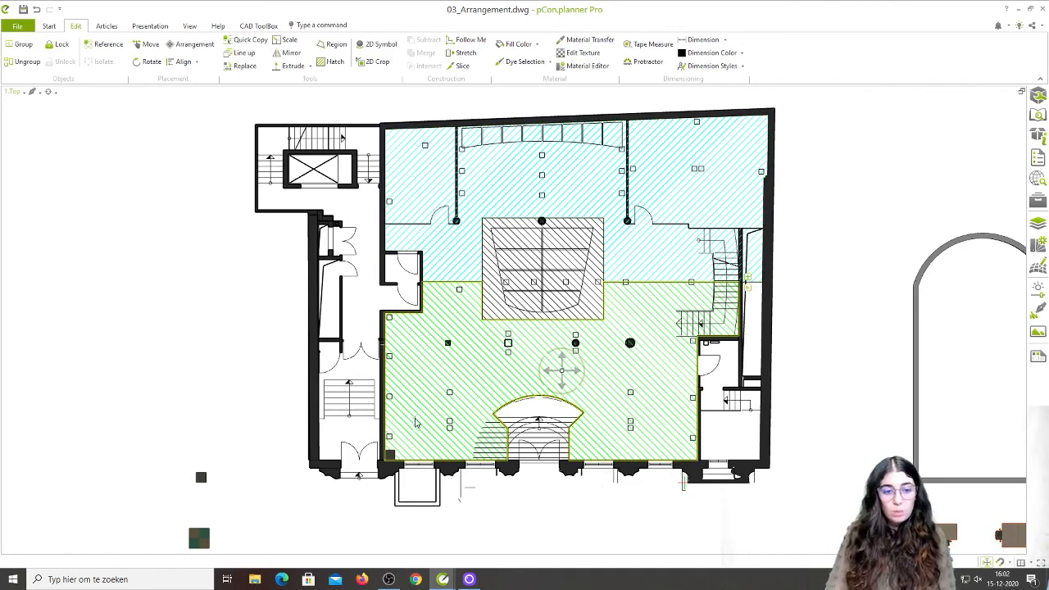
Step: Arrange the dark carpet tile across the green hatched floor area from its lower-left corner, with 0.5 m spacing in both directions
scroll(390, 461, up, 3)
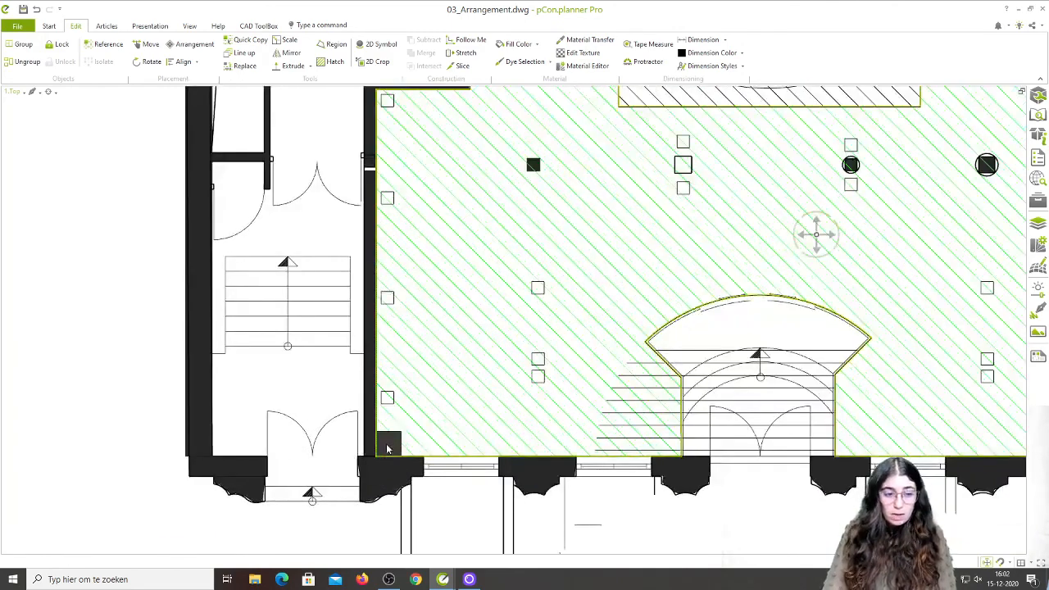
click(388, 443)
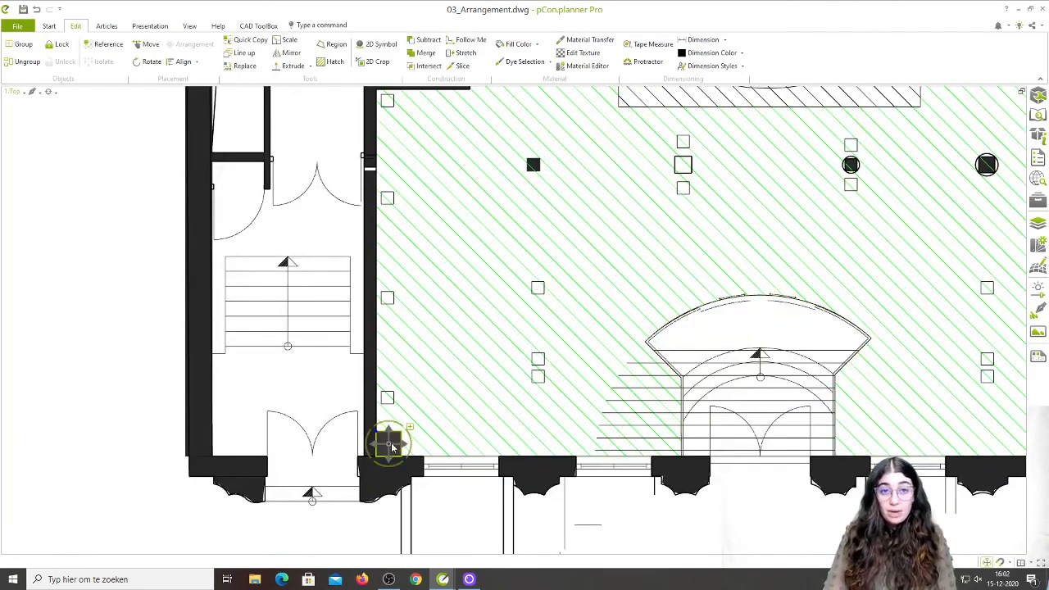
click(456, 259)
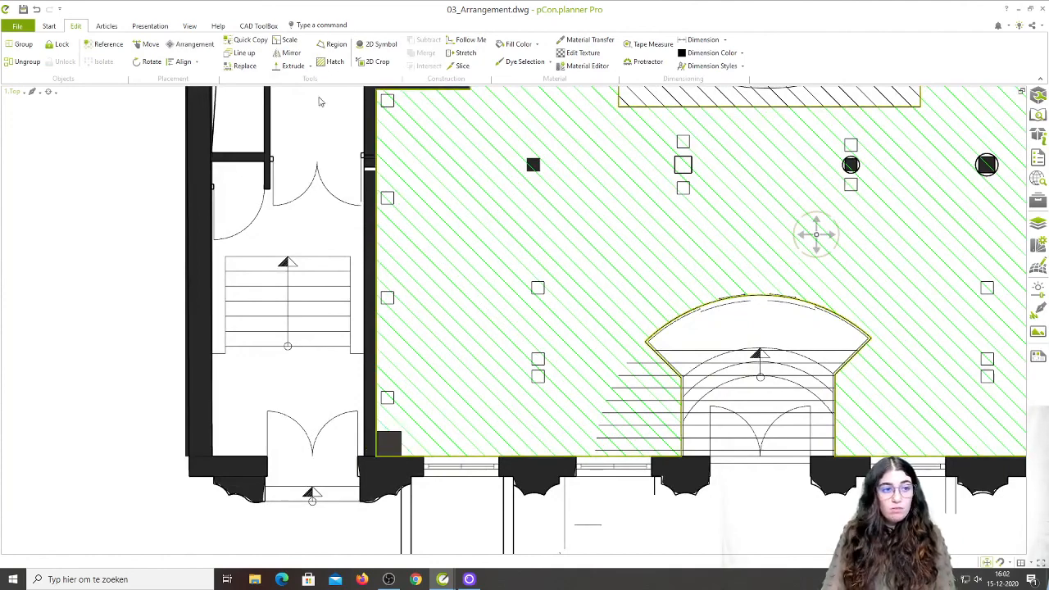
click(186, 43)
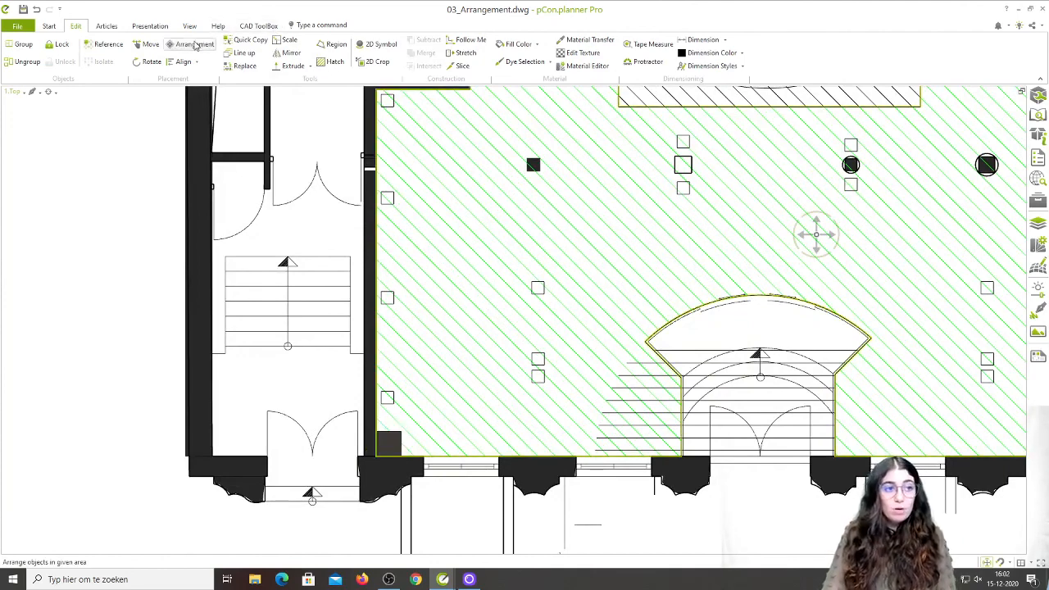
click(377, 455)
click(401, 457)
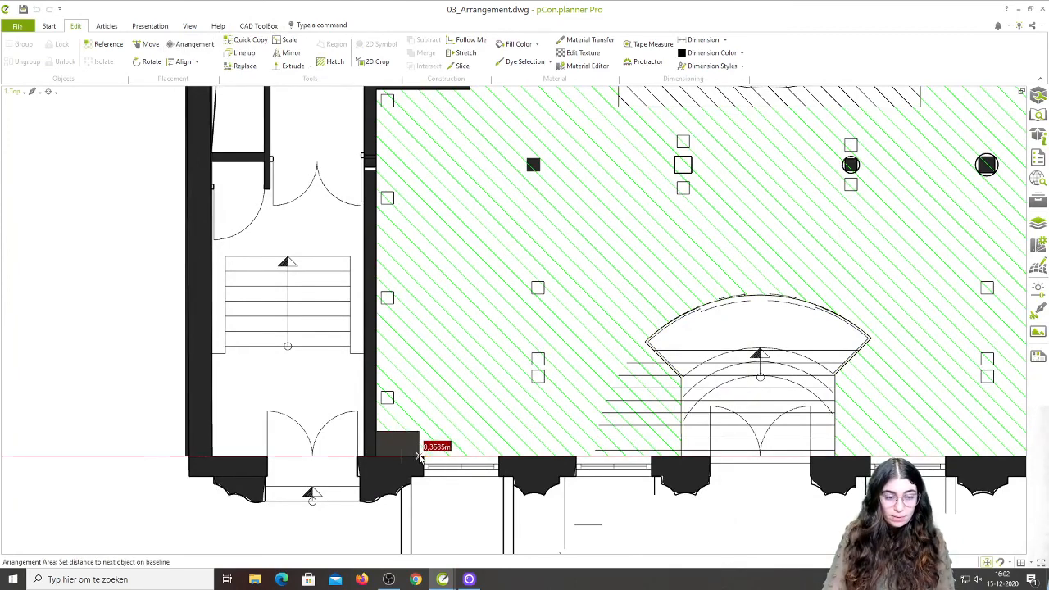
scroll(433, 451, up, 2)
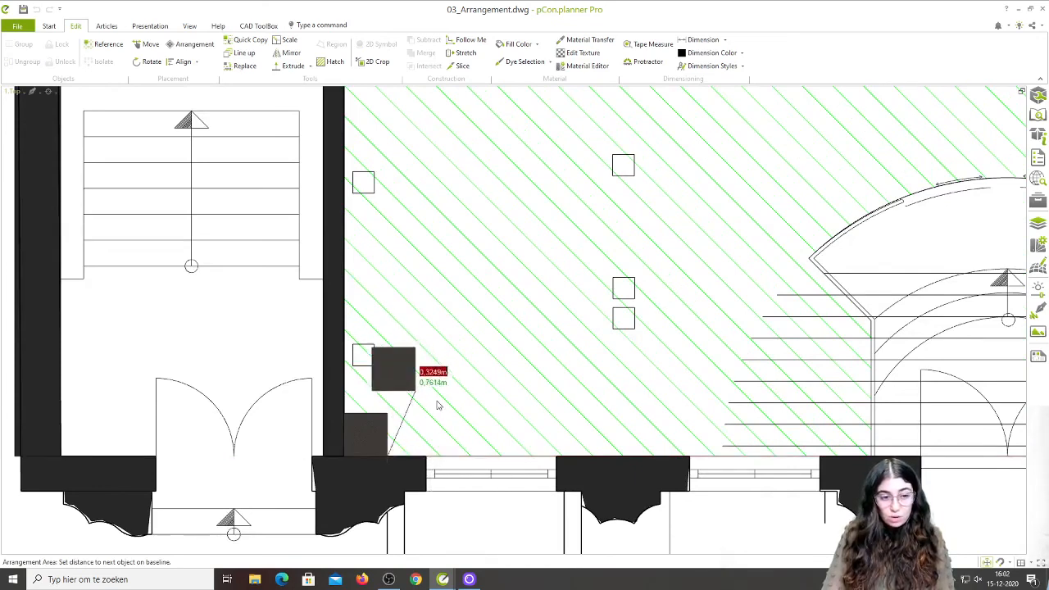
click(431, 461)
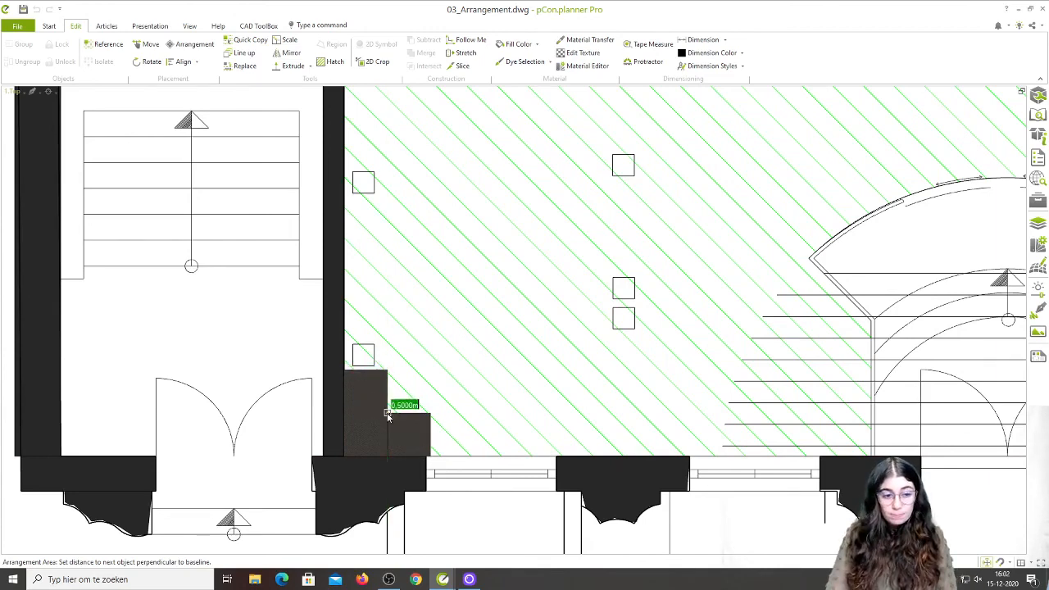
click(392, 411)
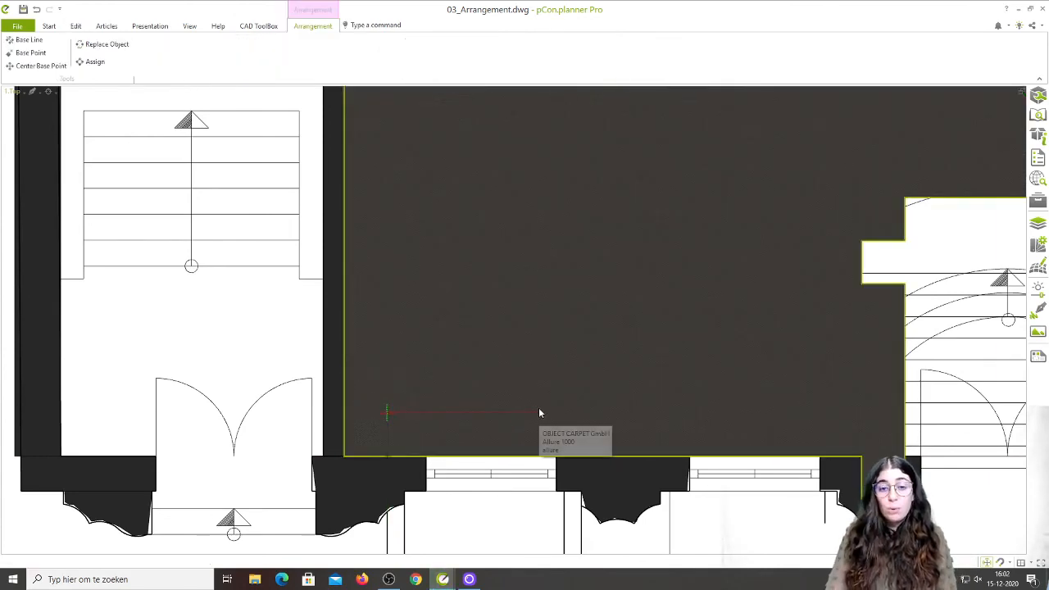
Step: Set the carpet arrangement's overlapping objects to Trim and check the tile edges along the floor area's boundary
scroll(547, 408, down, 5)
scroll(499, 393, up, 3)
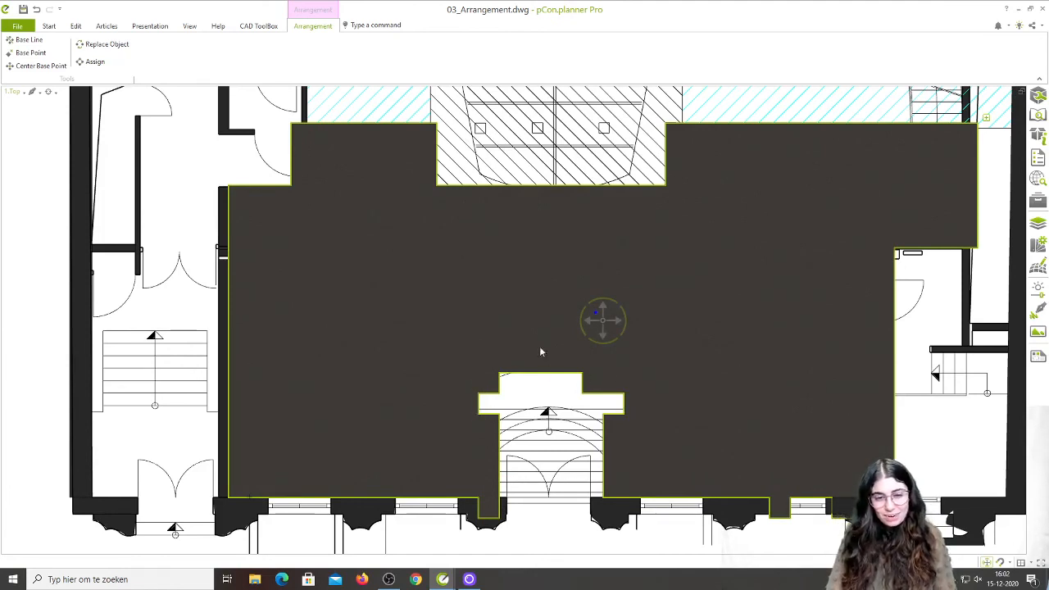
click(1037, 96)
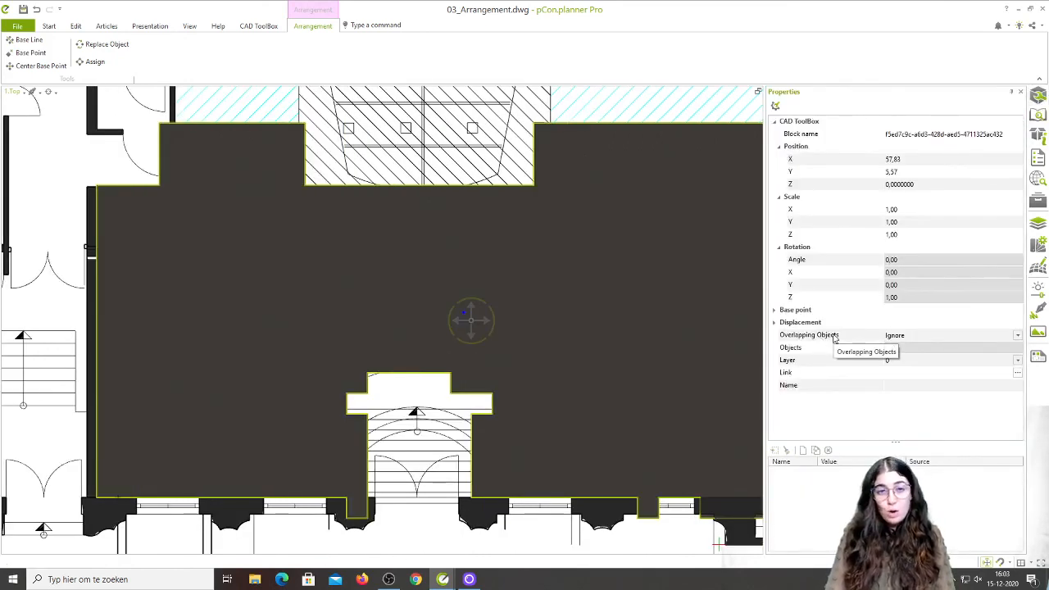
click(919, 335)
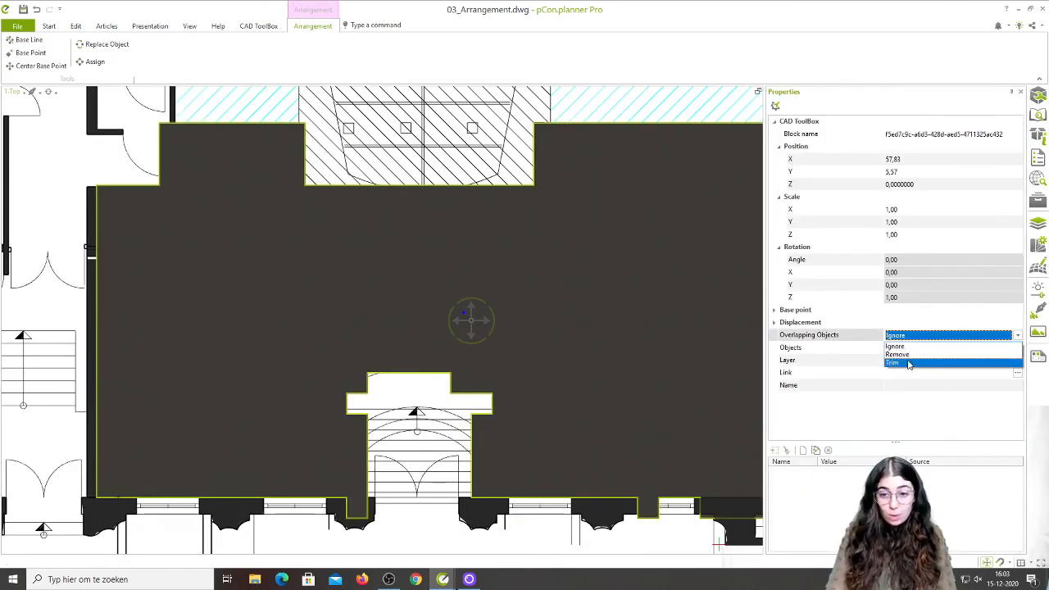
click(904, 363)
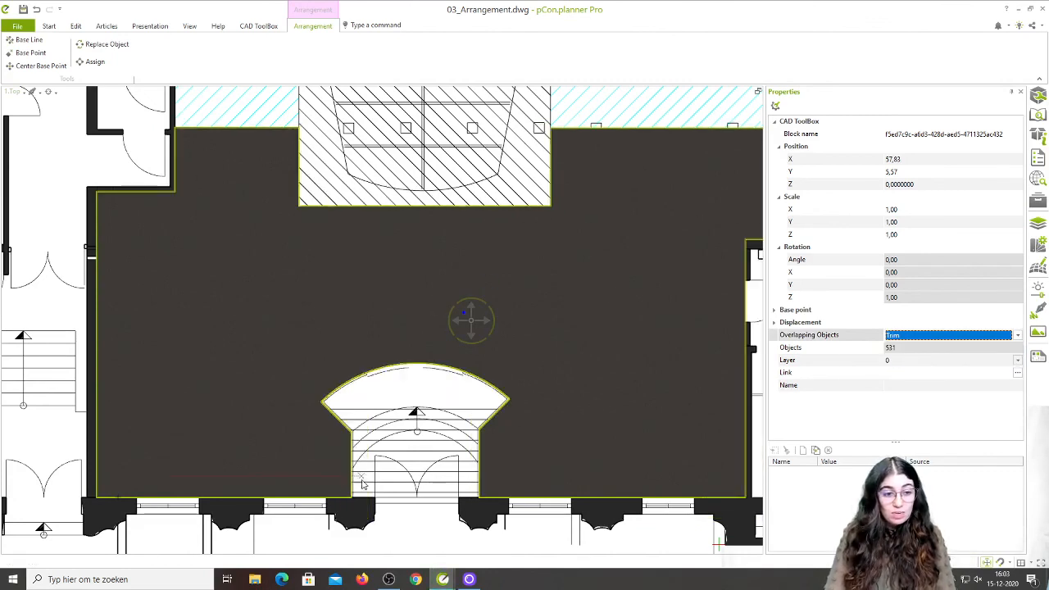
middle_drag(522, 403, 441, 404)
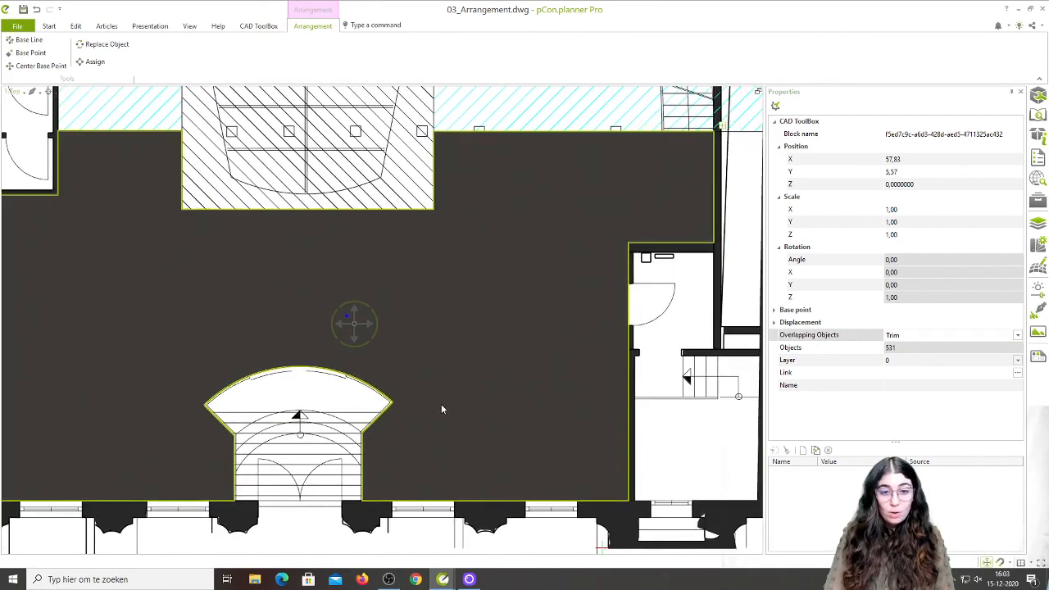
scroll(445, 401, down, 2)
scroll(517, 393, down, 2)
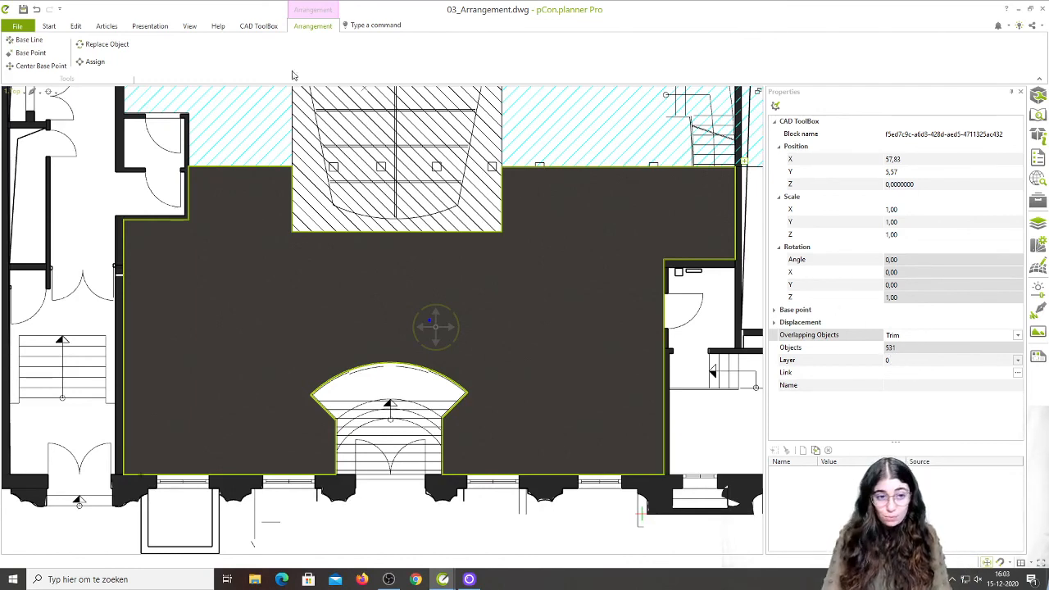
Step: Change the top view's display style so the outlines of the individual carpet tiles are drawn
click(33, 92)
click(55, 135)
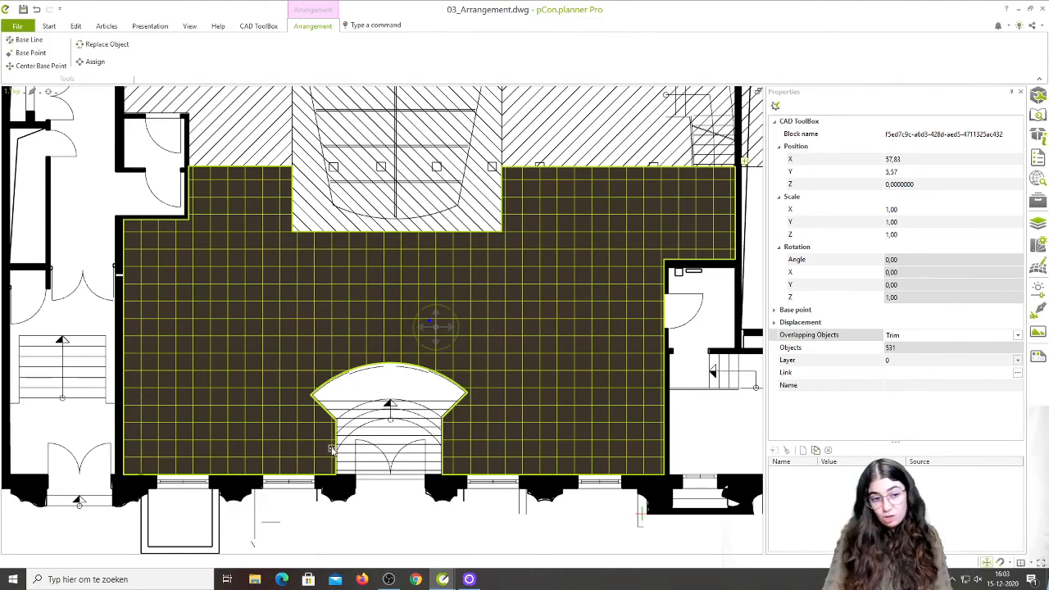
scroll(331, 448, up, 4)
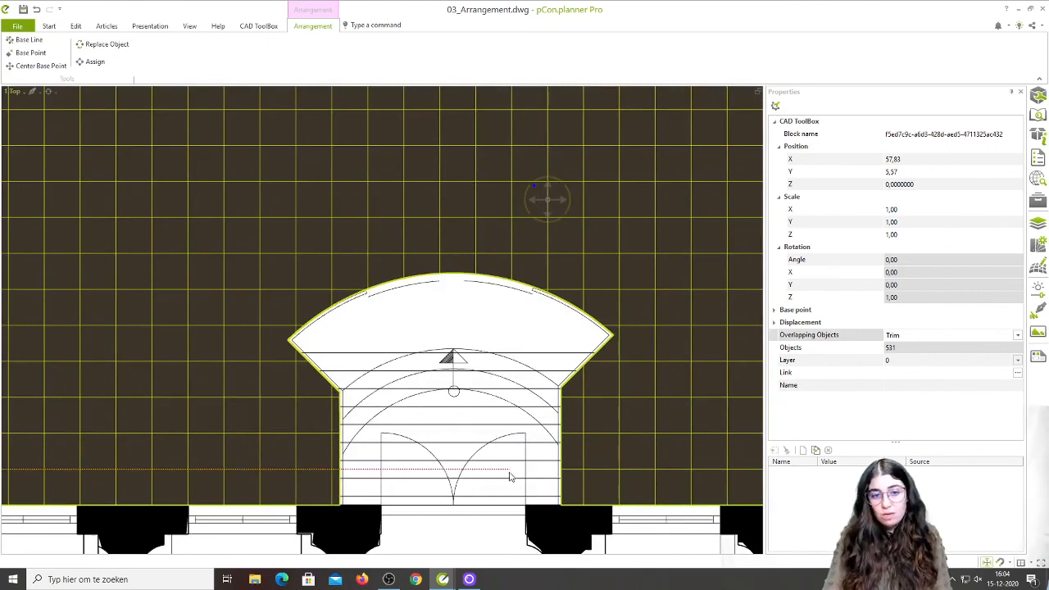
Step: Move the carpet arrangement's base point to the left corner where the entrance stairs meet the slanted edge, and deselect the arrangement
click(24, 52)
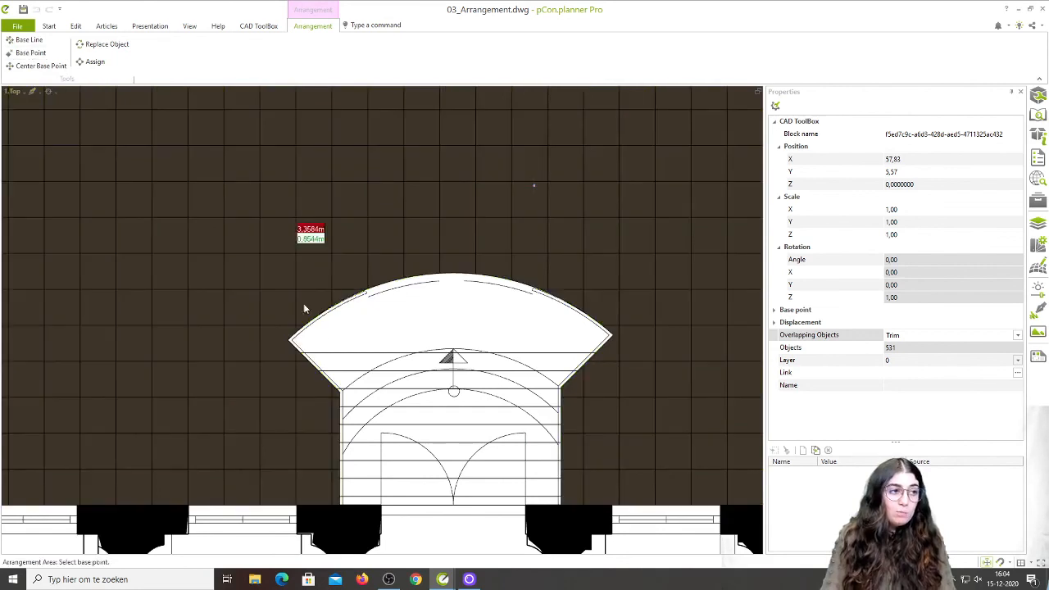
click(339, 396)
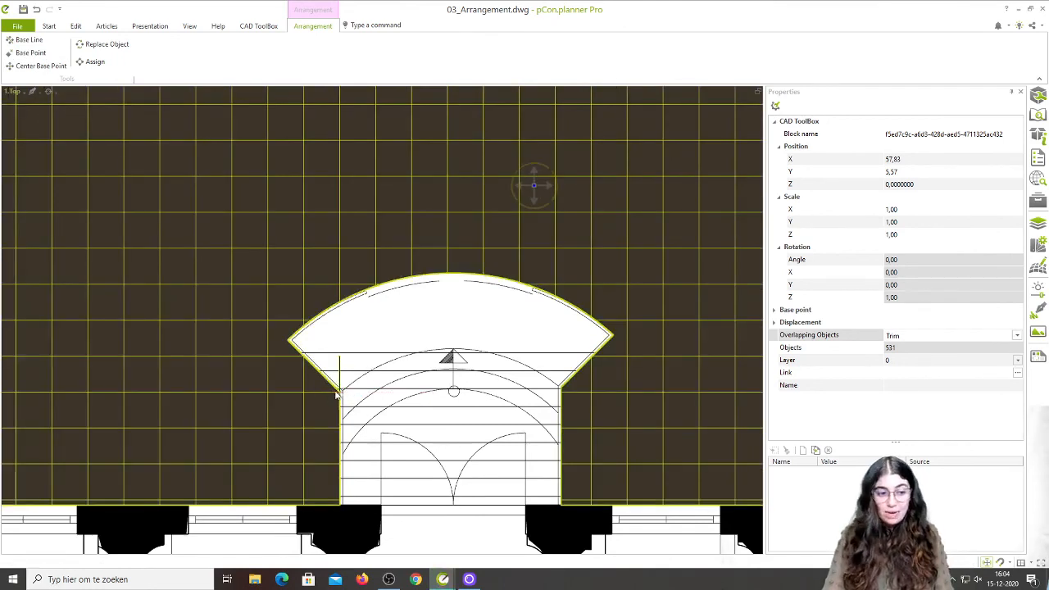
click(444, 313)
click(259, 374)
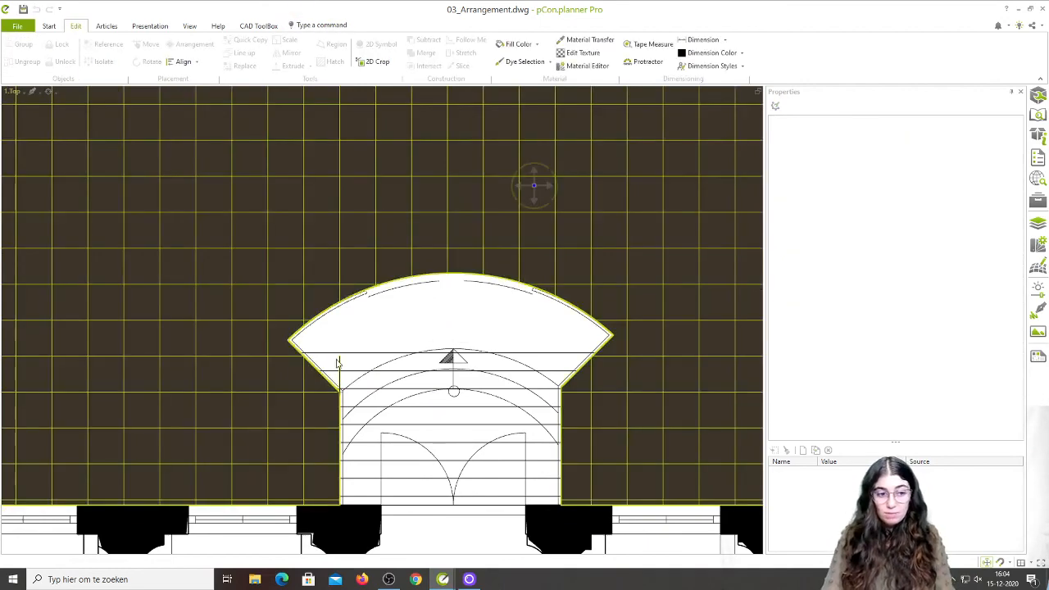
scroll(453, 344, down, 4)
middle_drag(394, 358, 351, 392)
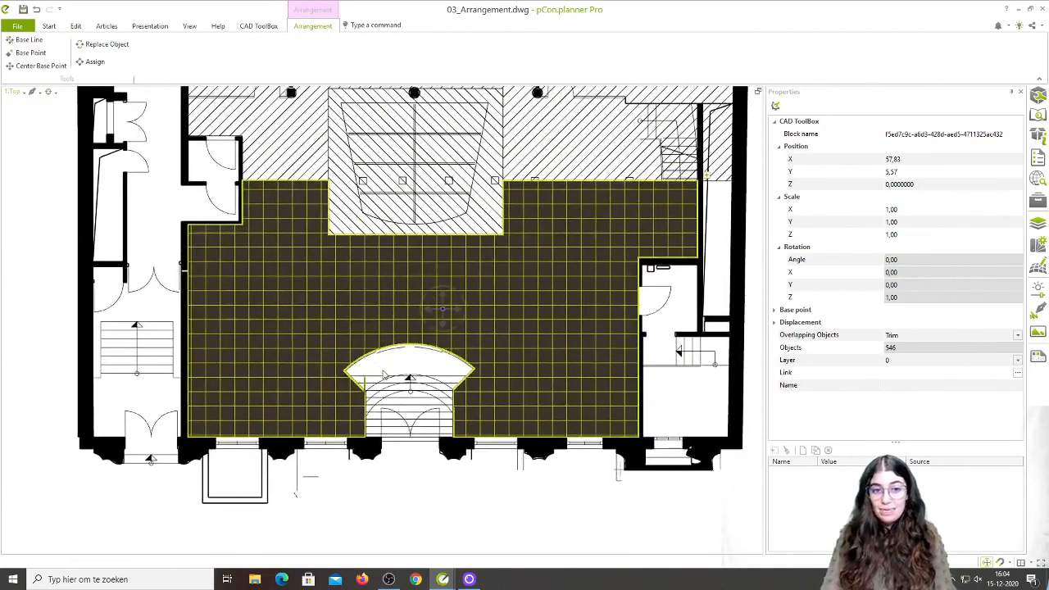
key(Escape)
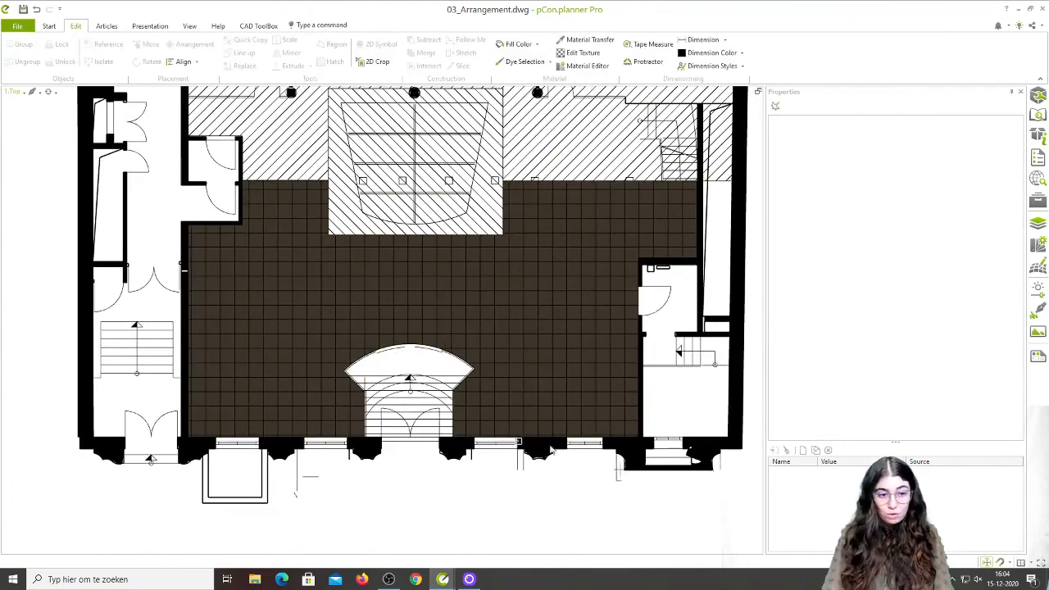
Step: Rotate the carpet arrangement's base line to follow the slanted edge on the left side of the entrance stairs
click(538, 327)
middle_drag(311, 402, 449, 344)
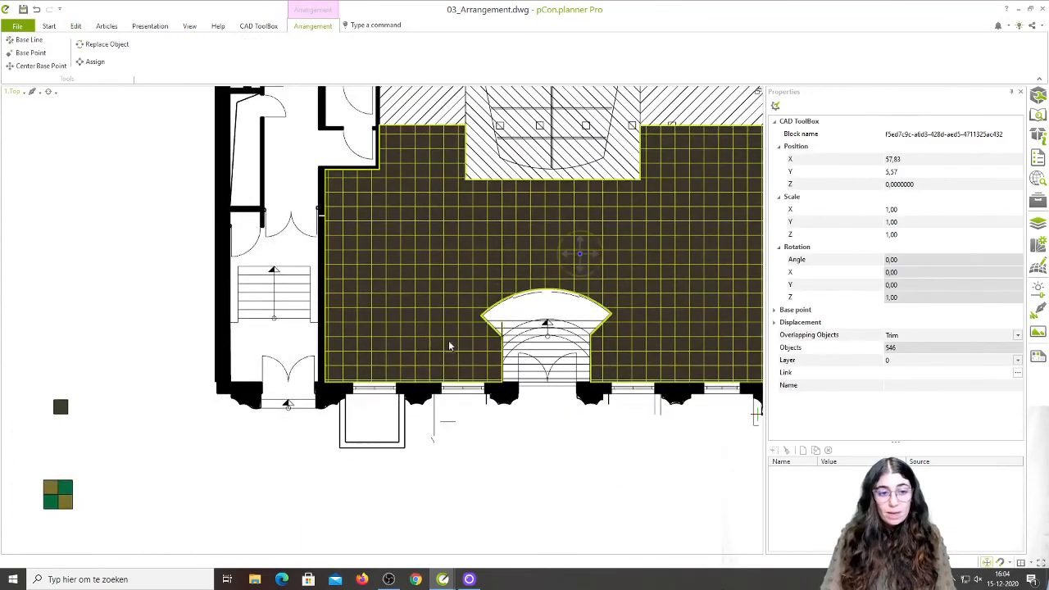
scroll(501, 336, up, 6)
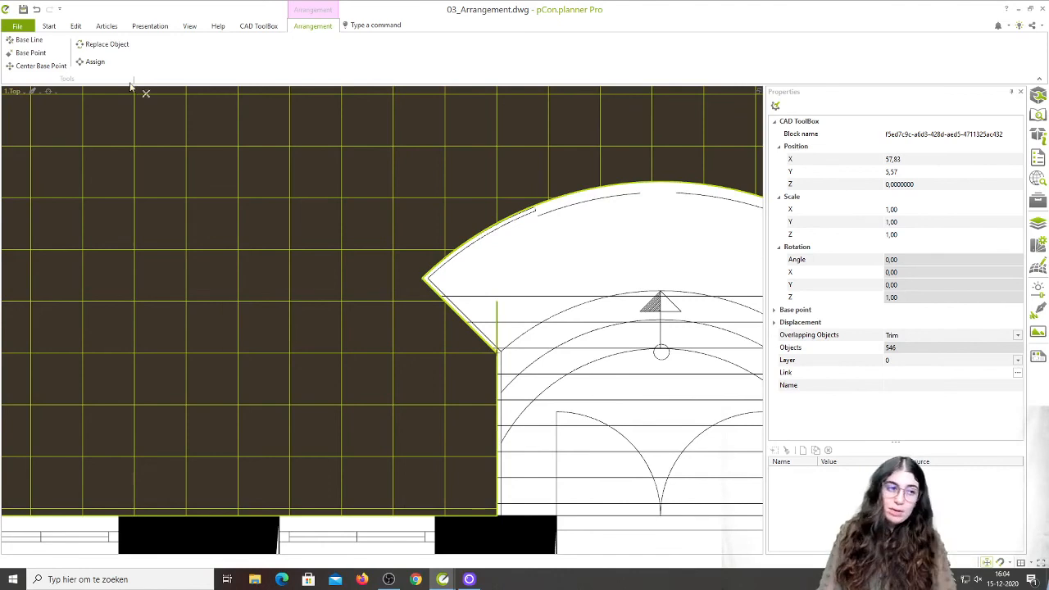
click(32, 41)
click(31, 42)
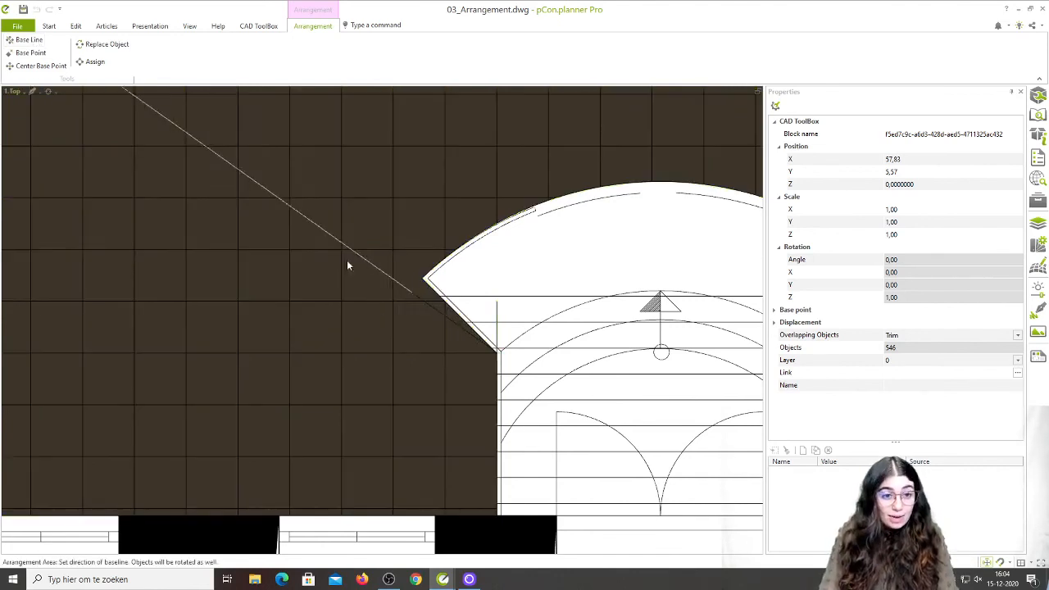
click(497, 352)
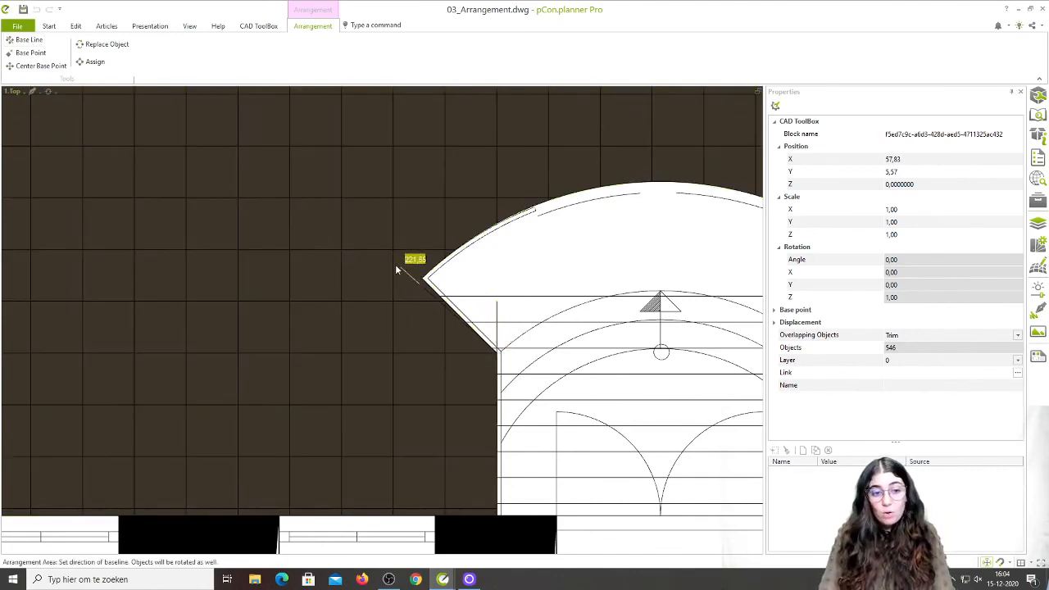
click(334, 194)
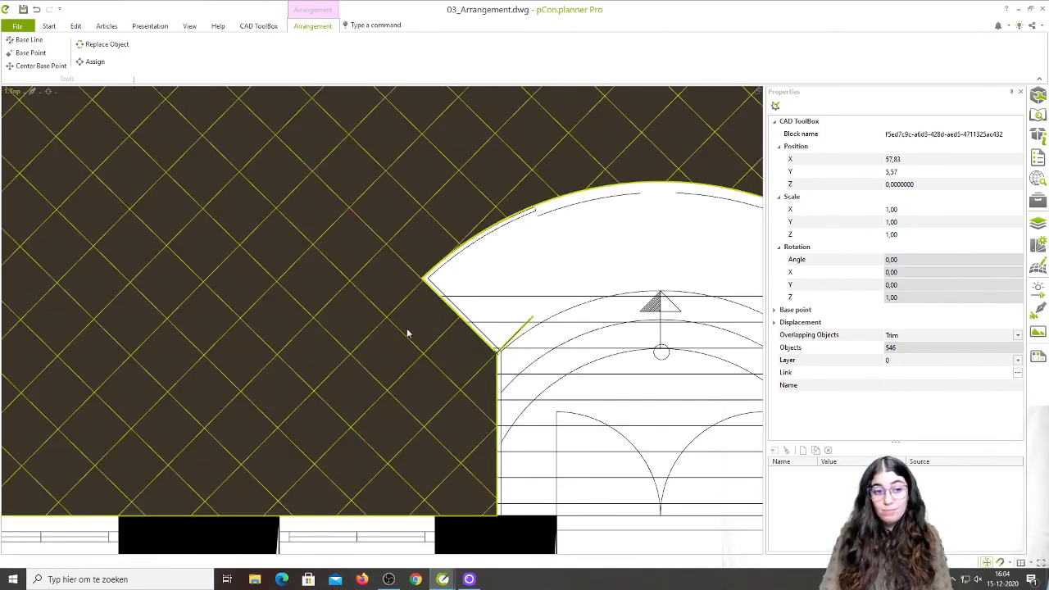
scroll(410, 328, down, 4)
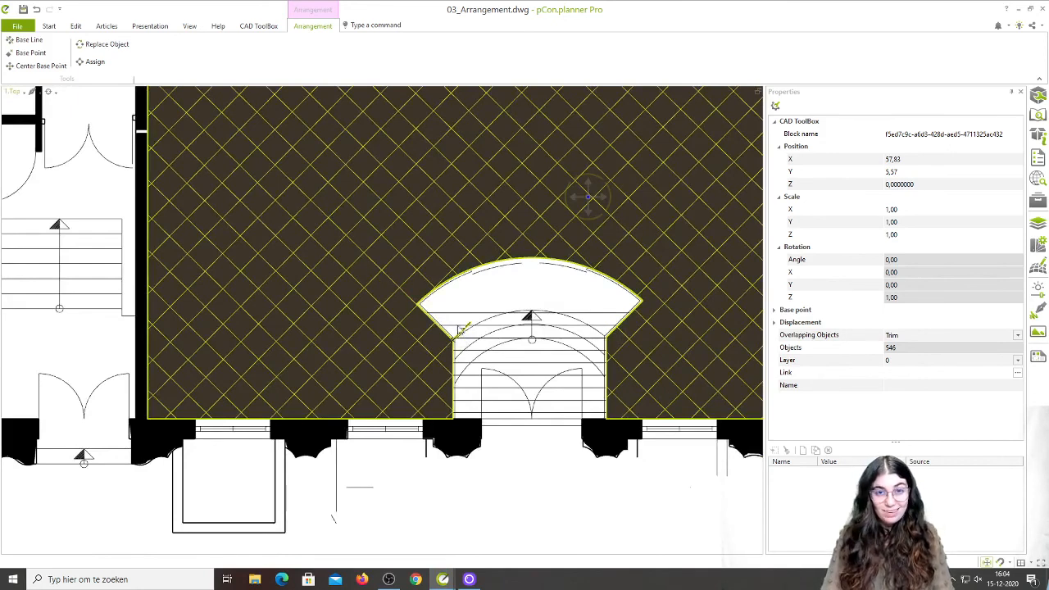
Step: Undo the base line rotation and select the carpet arrangement again
click(469, 526)
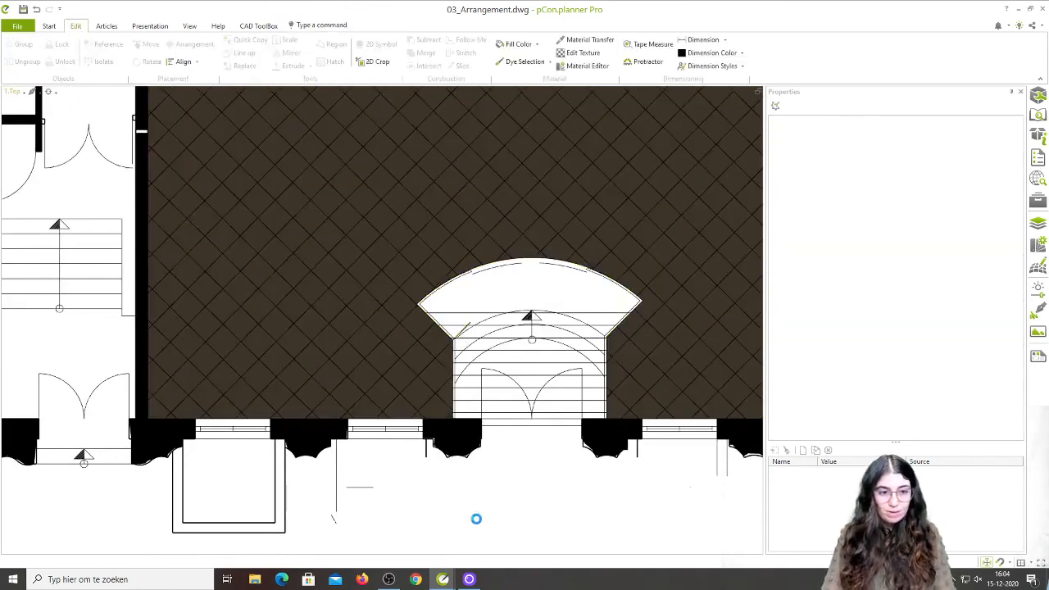
click(564, 241)
scroll(634, 249, down, 2)
middle_drag(613, 280, 449, 322)
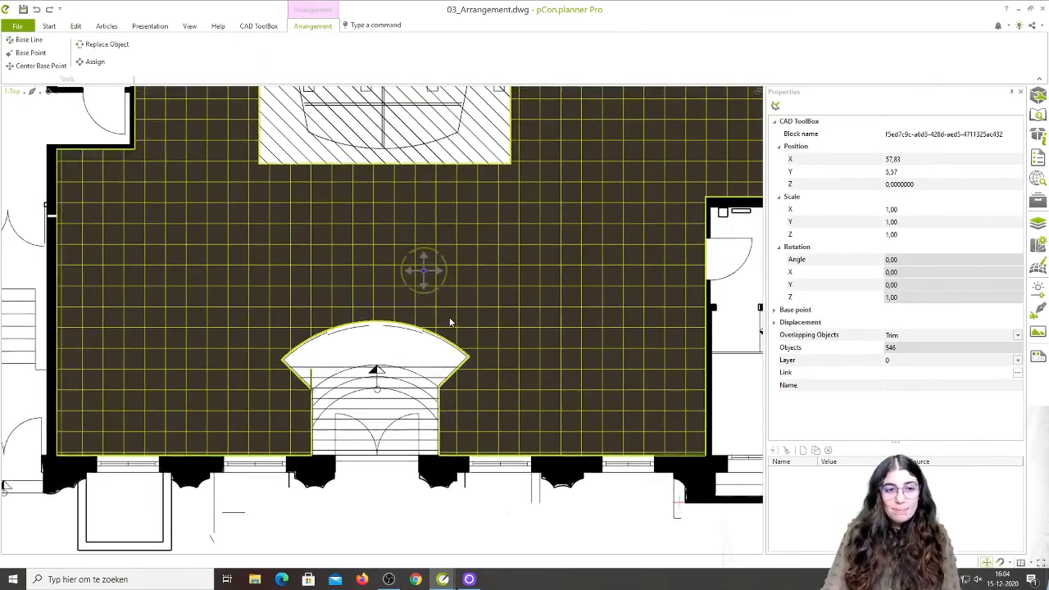
scroll(450, 322, down, 2)
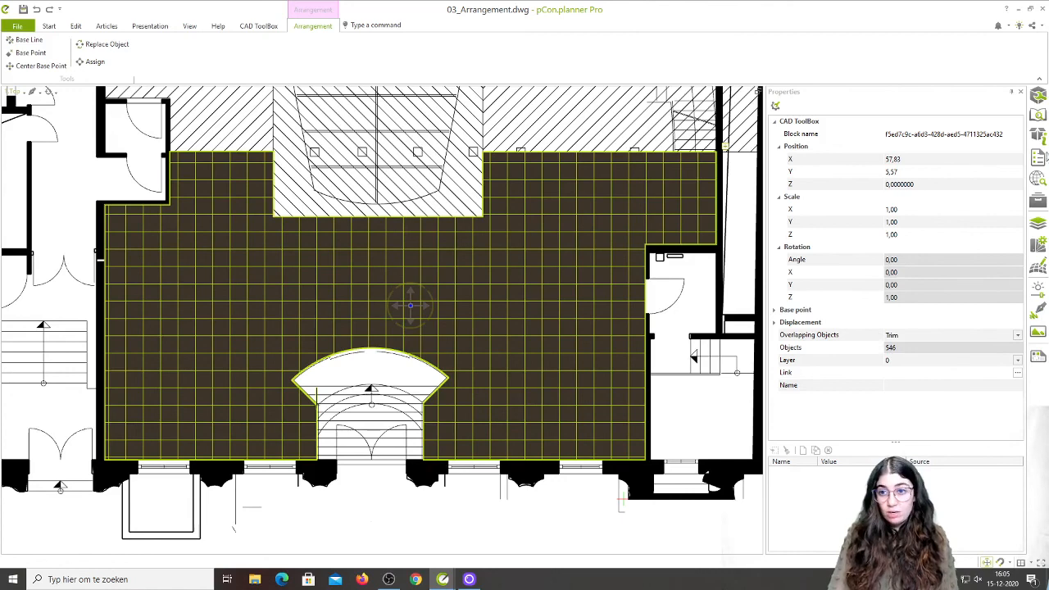
Step: Create an article list limited to OBJECT CARPET GmbH, excluding Ahrend and Standard, and show its page preview in the maximized window
click(1037, 156)
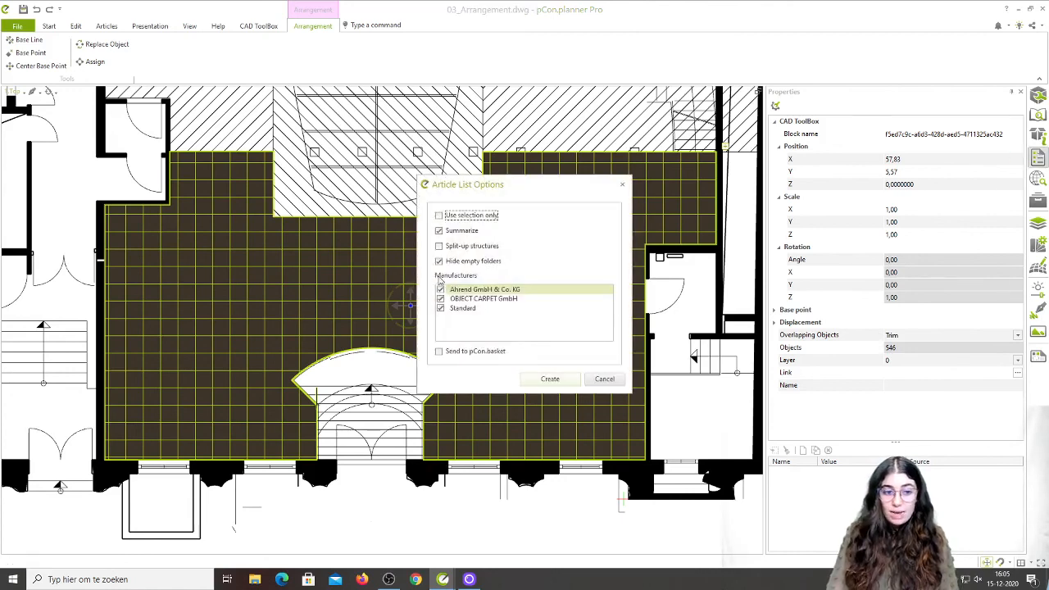
click(440, 289)
click(440, 308)
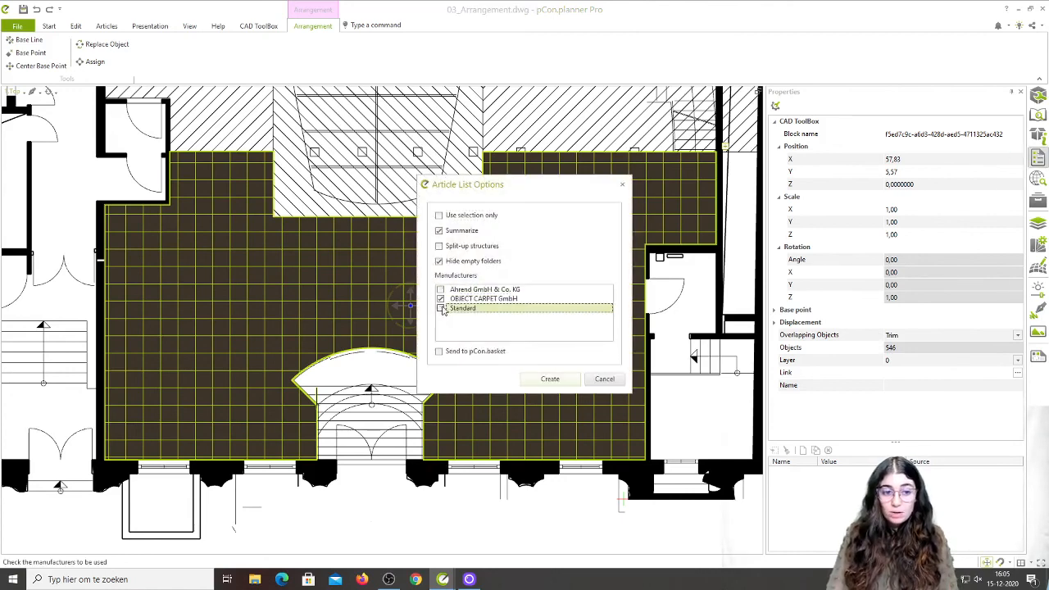
click(549, 379)
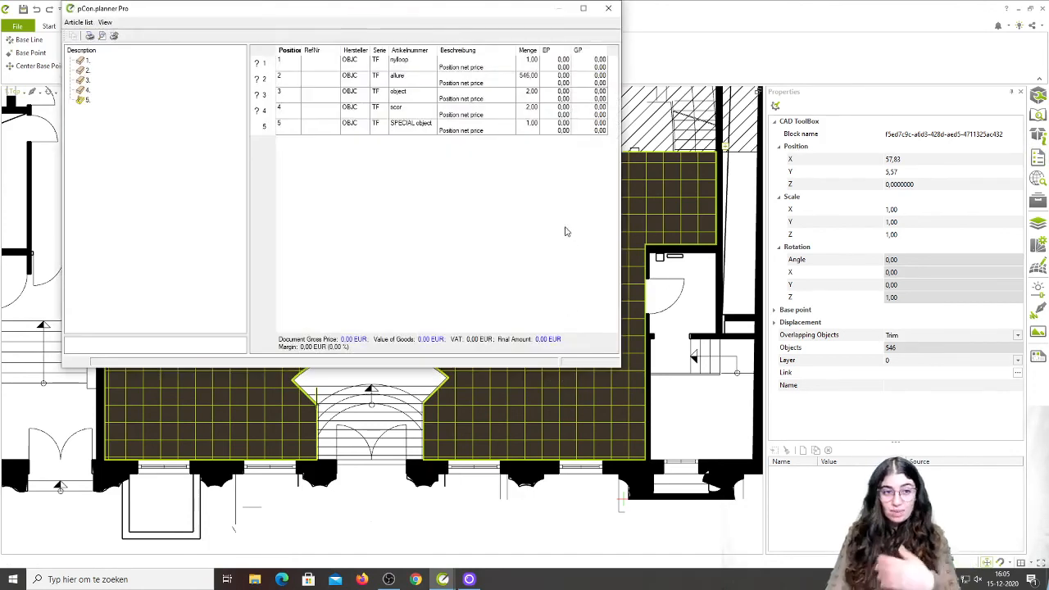
click(583, 8)
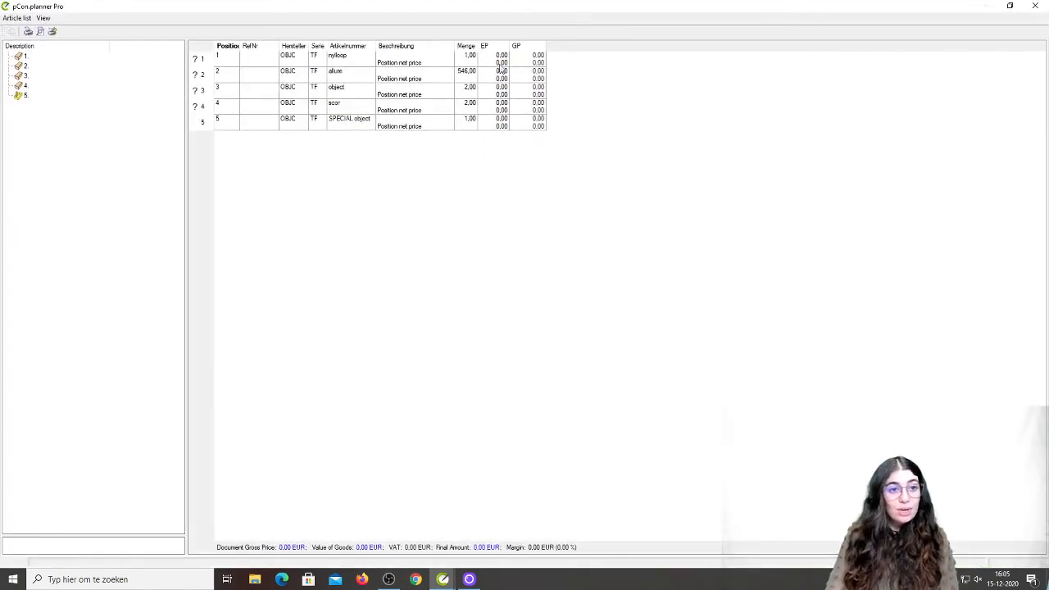
click(39, 32)
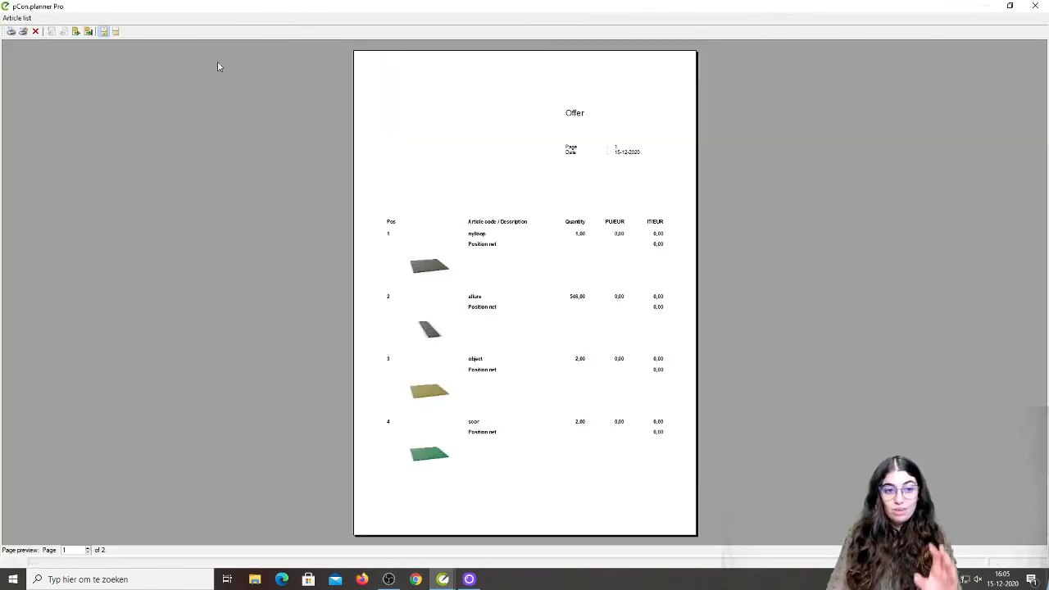
Step: Examine the carpet tile quantities in the enlarged article list preview, close the preview and deselect the carpet arrangement
click(115, 31)
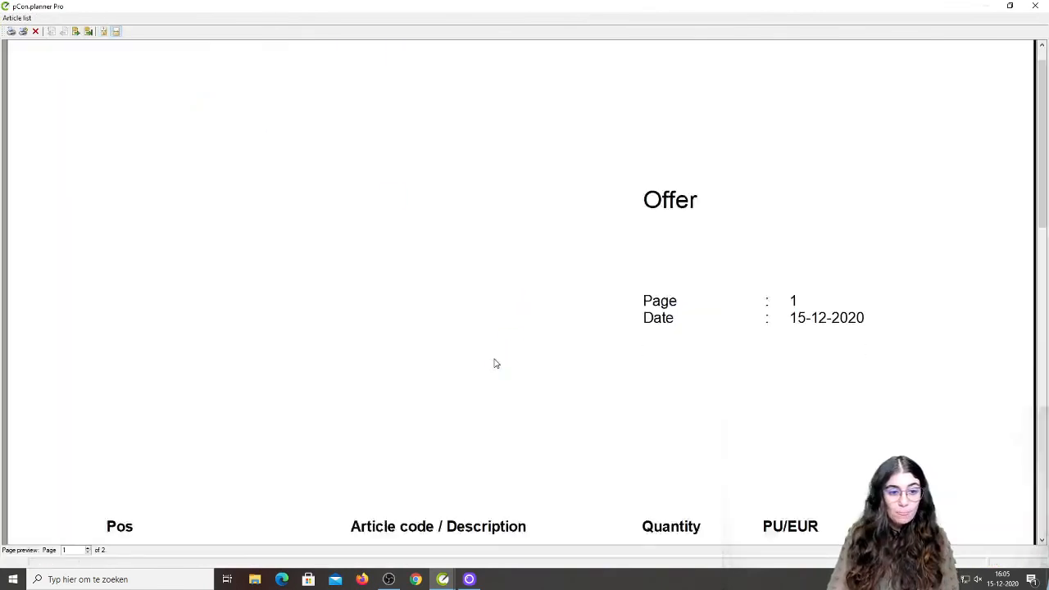
scroll(491, 360, down, 3)
scroll(491, 360, down, 2)
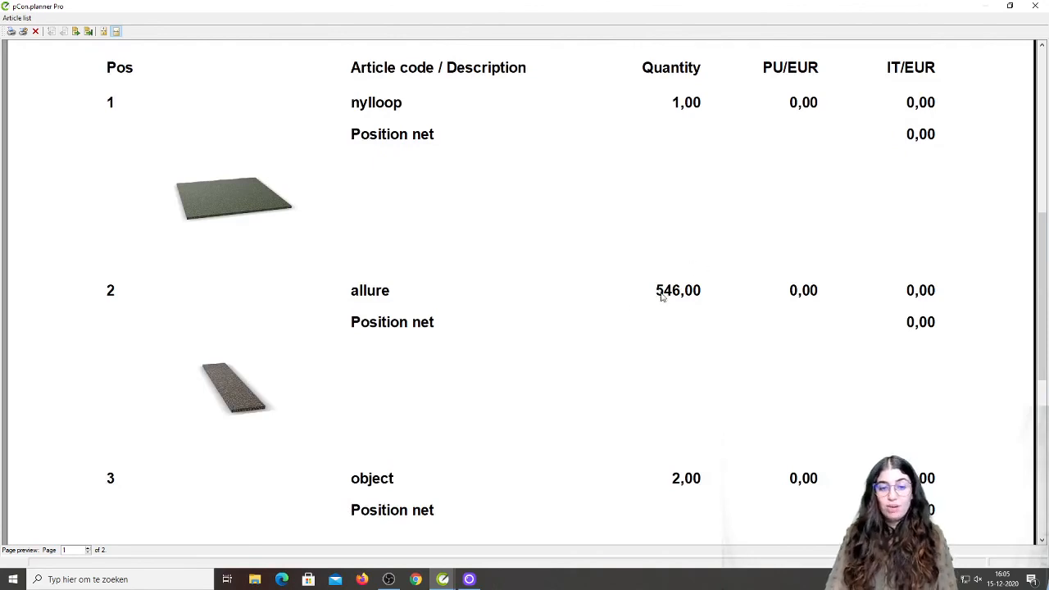
click(1035, 5)
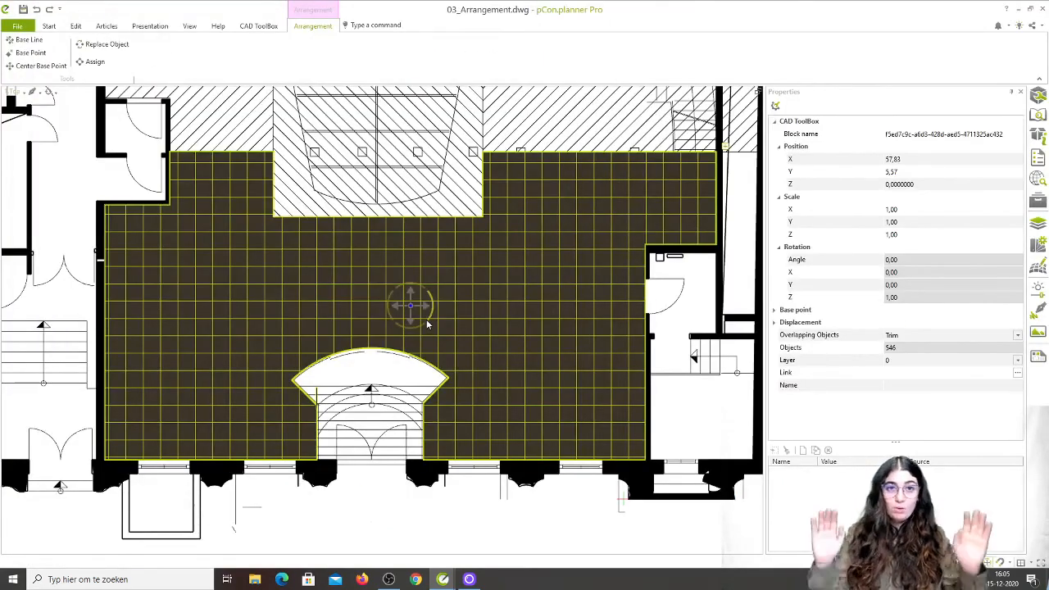
click(504, 551)
Step: Move the dark green carpet tile by its lower-left corner to where the hatched stage's right edge meets the brown carpet
middle_drag(358, 353, 477, 466)
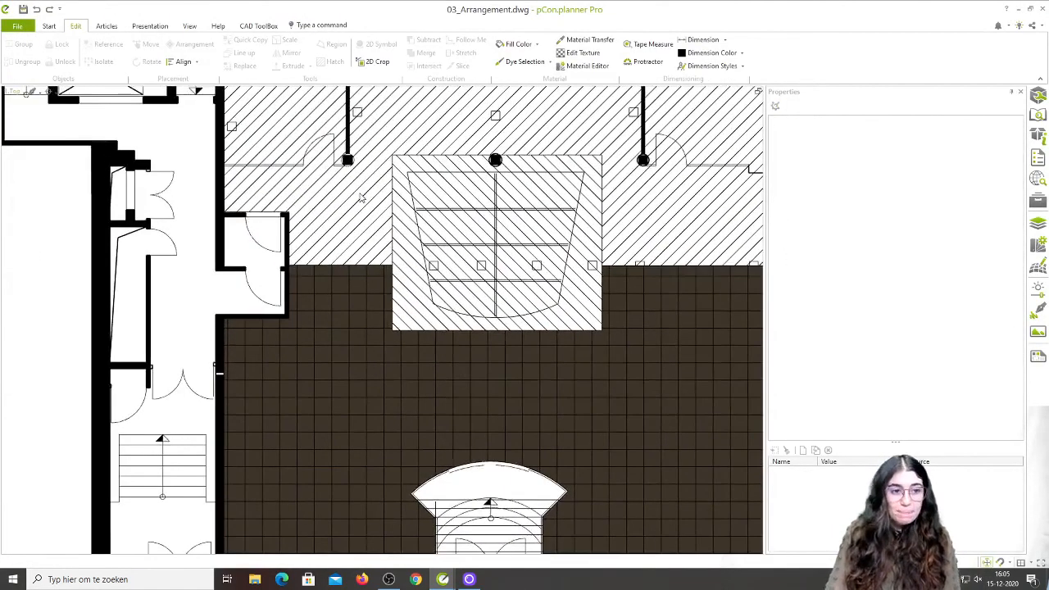
click(360, 197)
scroll(339, 275, down, 3)
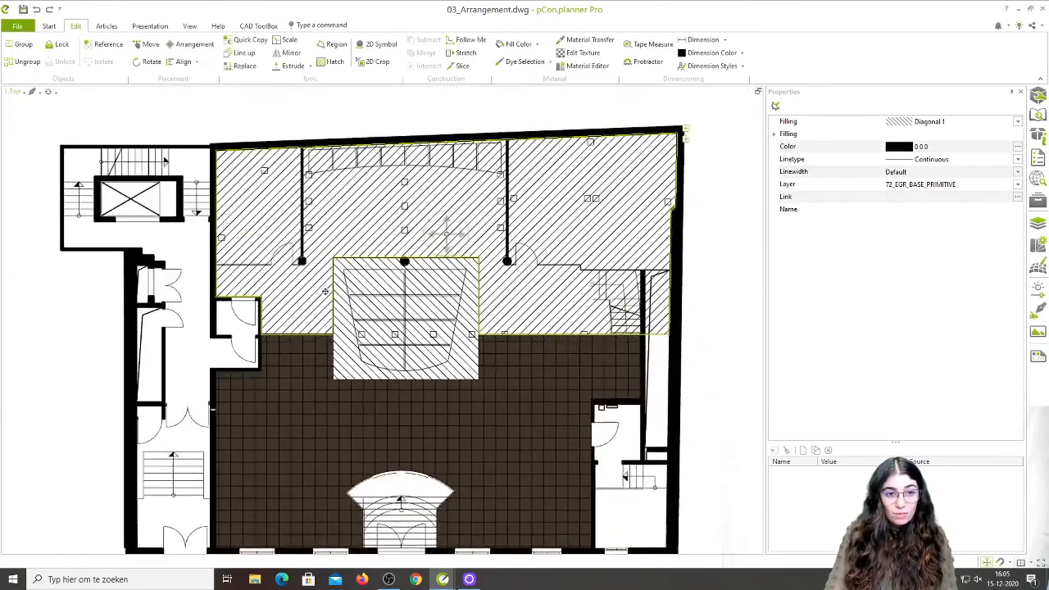
scroll(123, 424, up, 6)
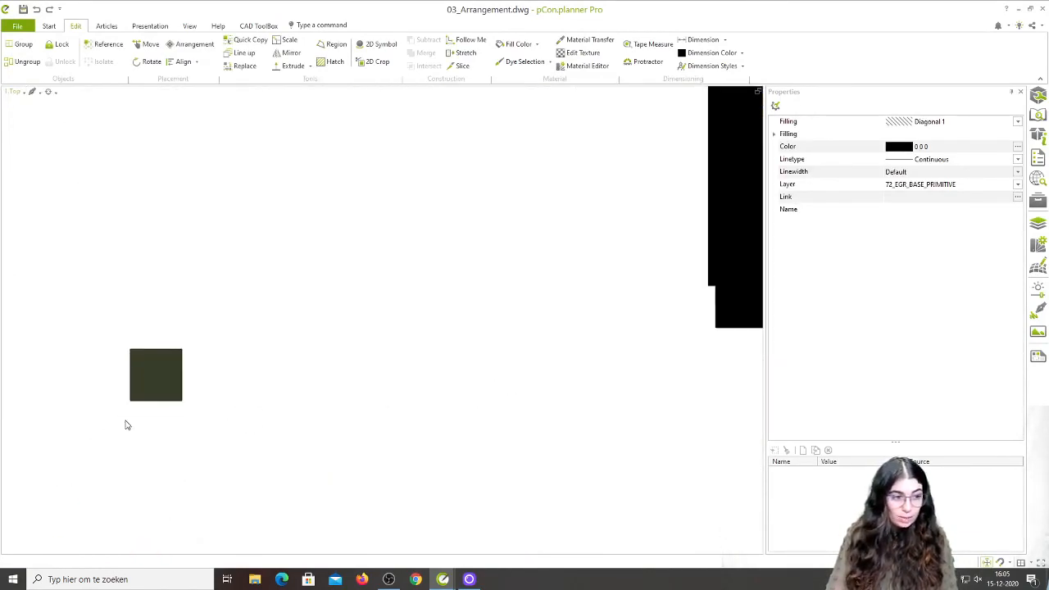
click(130, 401)
click(130, 401)
scroll(263, 416, down, 4)
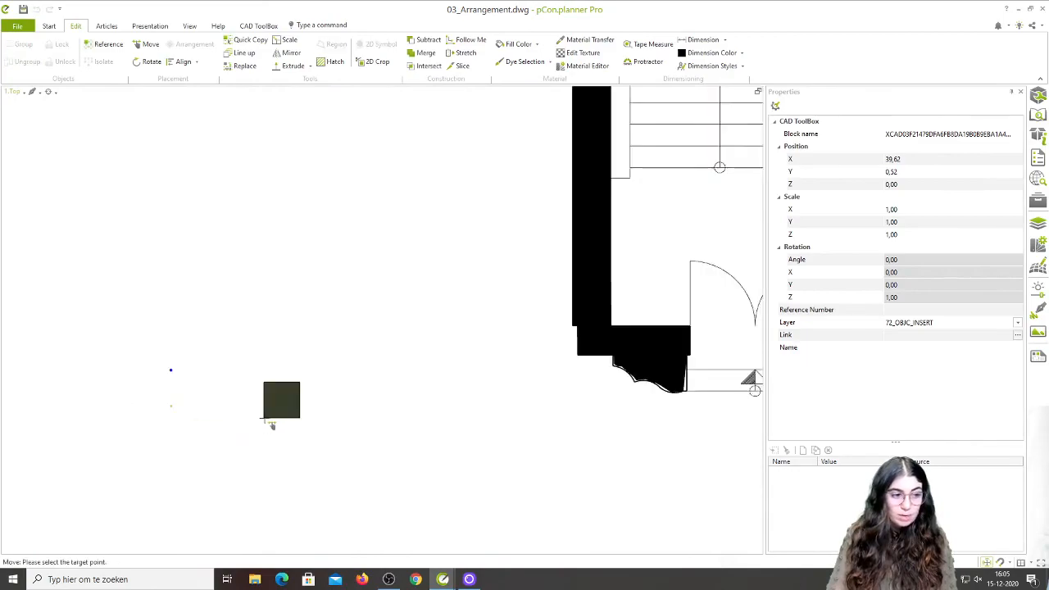
scroll(540, 295, up, 6)
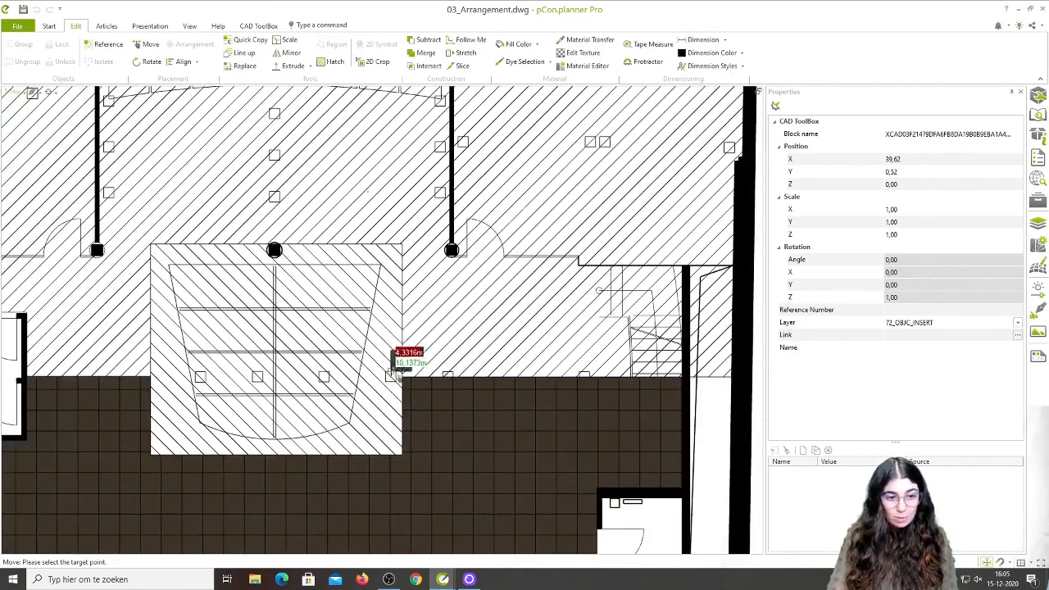
click(424, 387)
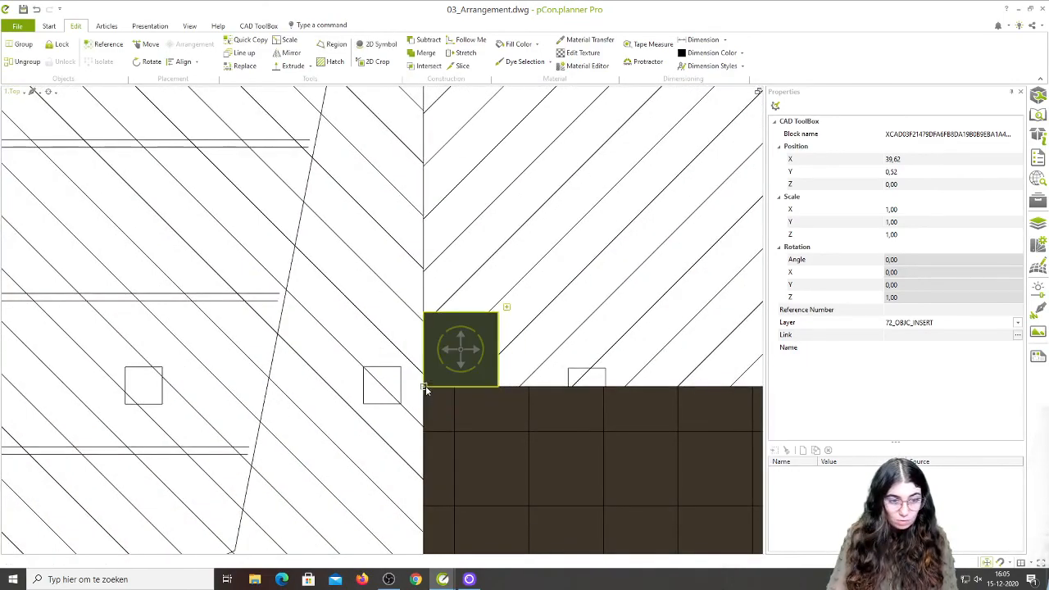
Step: Arrange the green tile across the diagonally hatched area above the brown carpet, spaced 0.55 m along and perpendicular to the baseline
click(492, 264)
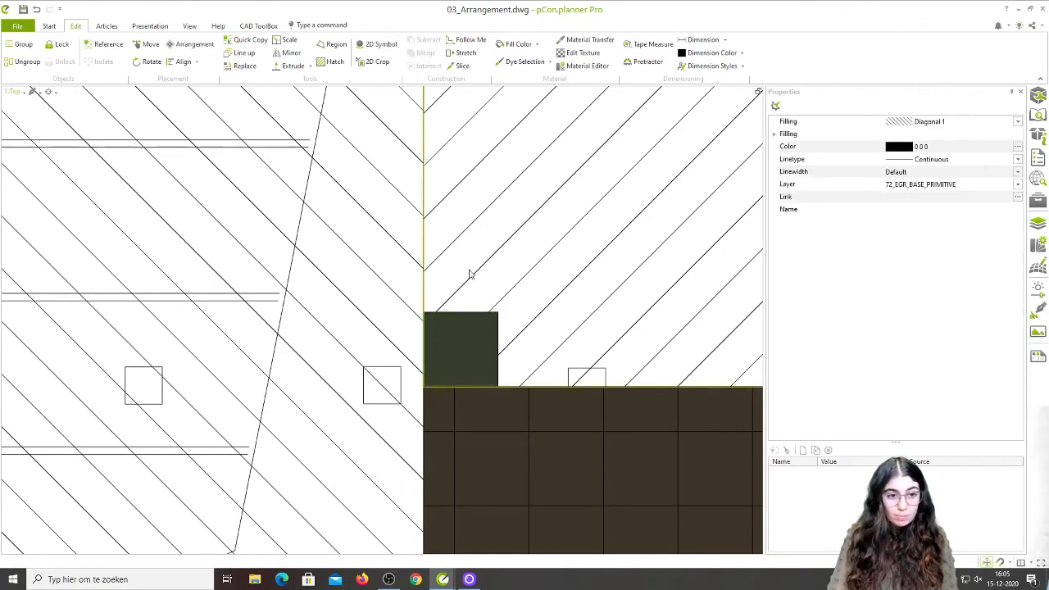
scroll(443, 341, down, 3)
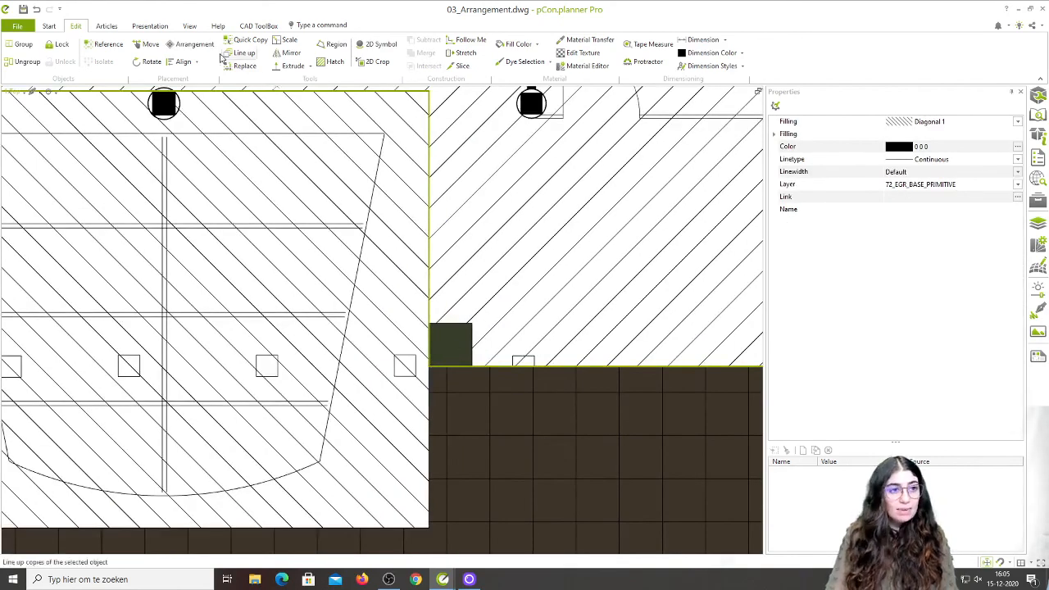
click(191, 44)
scroll(428, 372, up, 3)
click(429, 379)
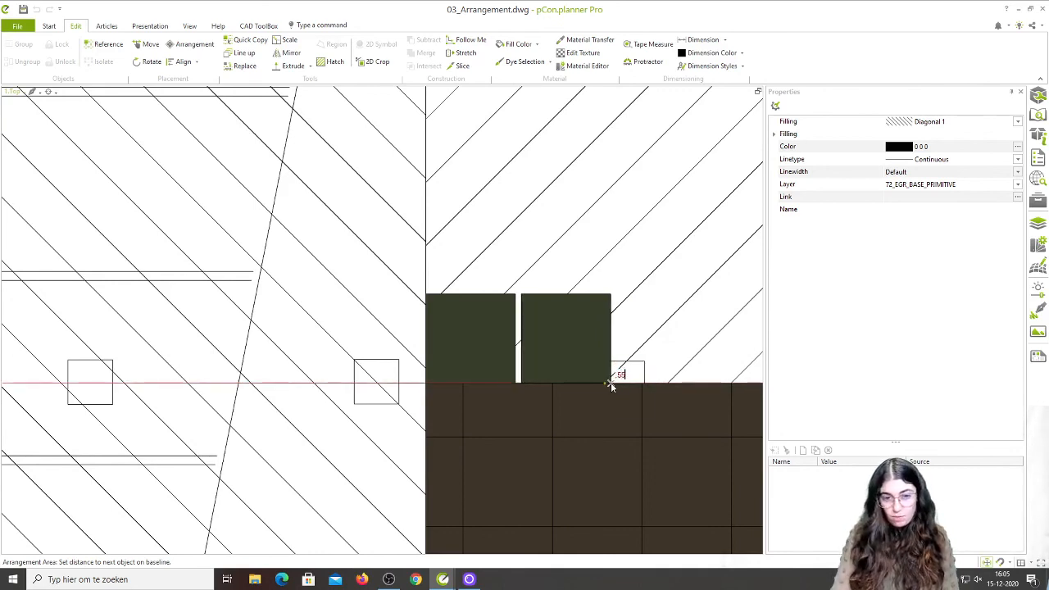
key(Return)
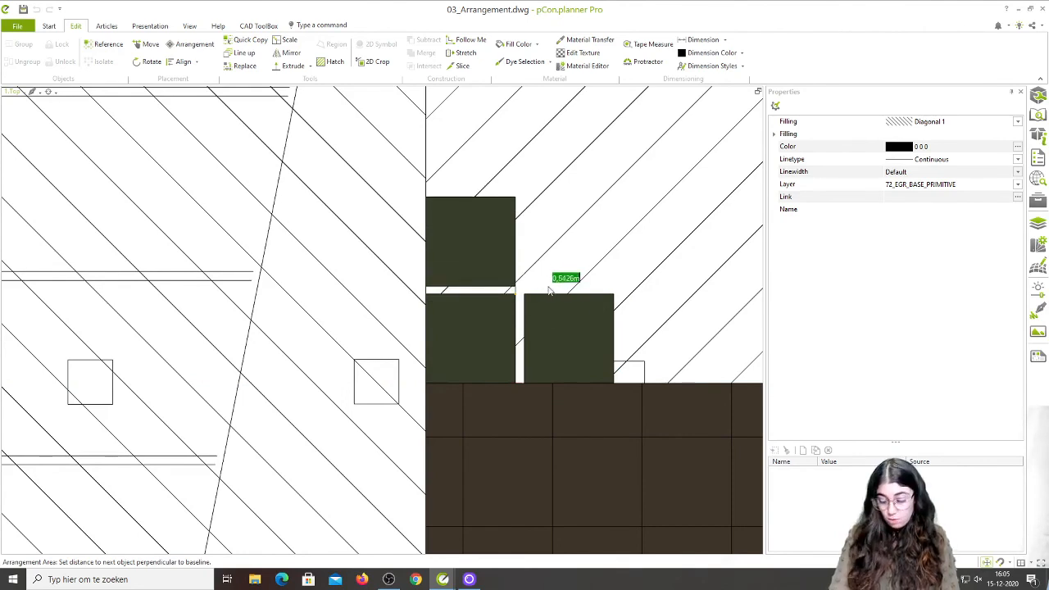
text(58,)
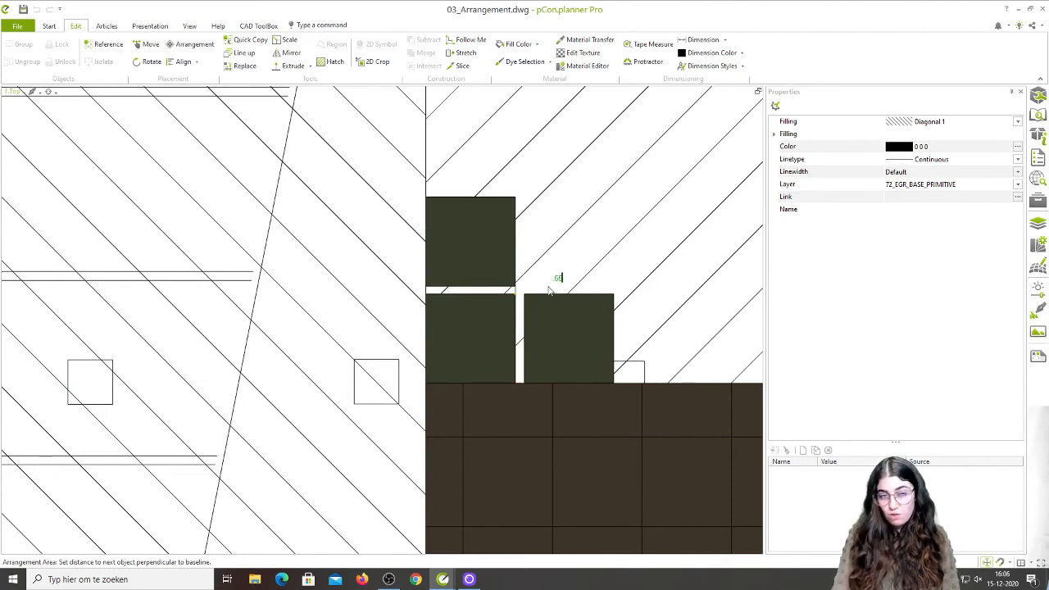
text(5)
key(Return)
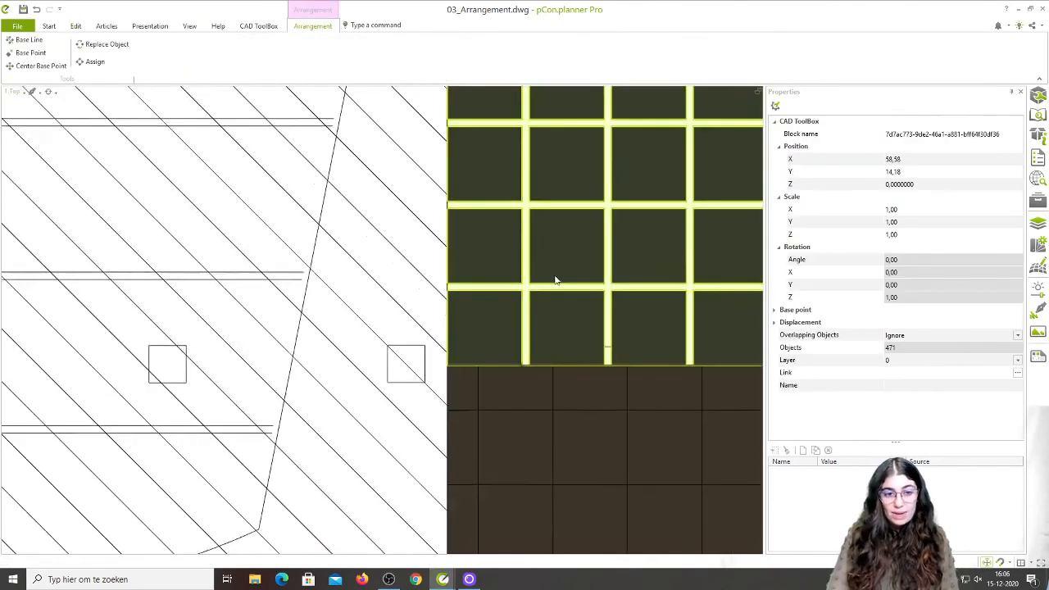
Step: Set the green tile arrangement's overlapping objects to Trim and deselect it
scroll(554, 280, down, 6)
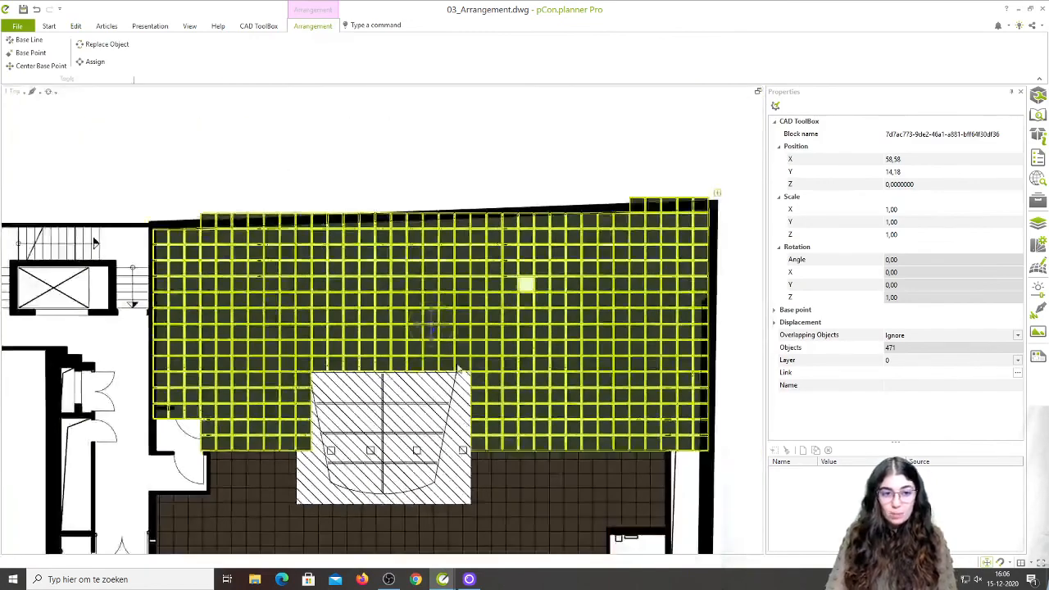
middle_drag(459, 361, 498, 319)
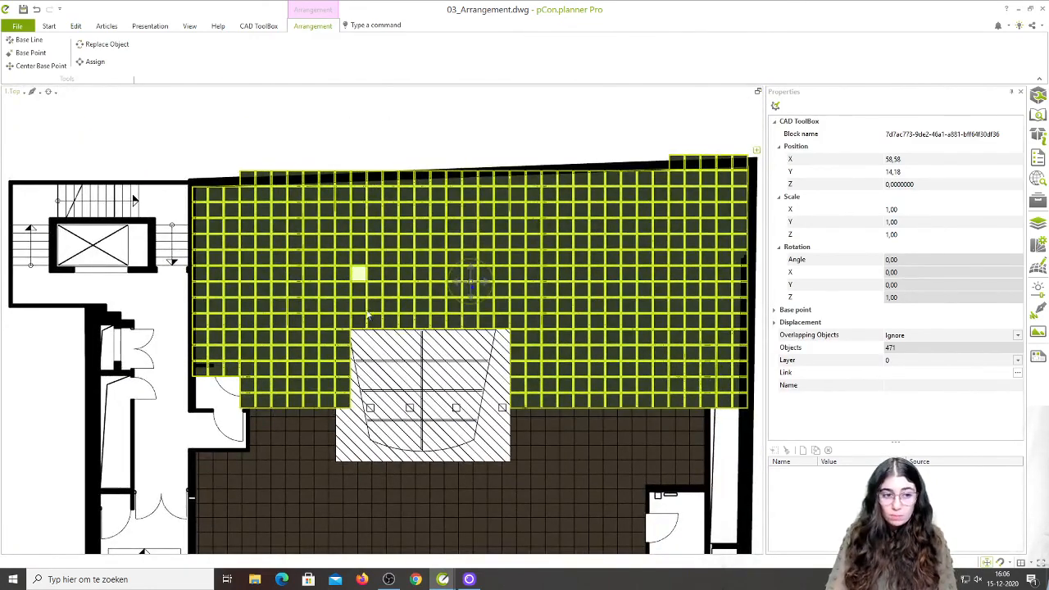
key(Escape)
click(651, 293)
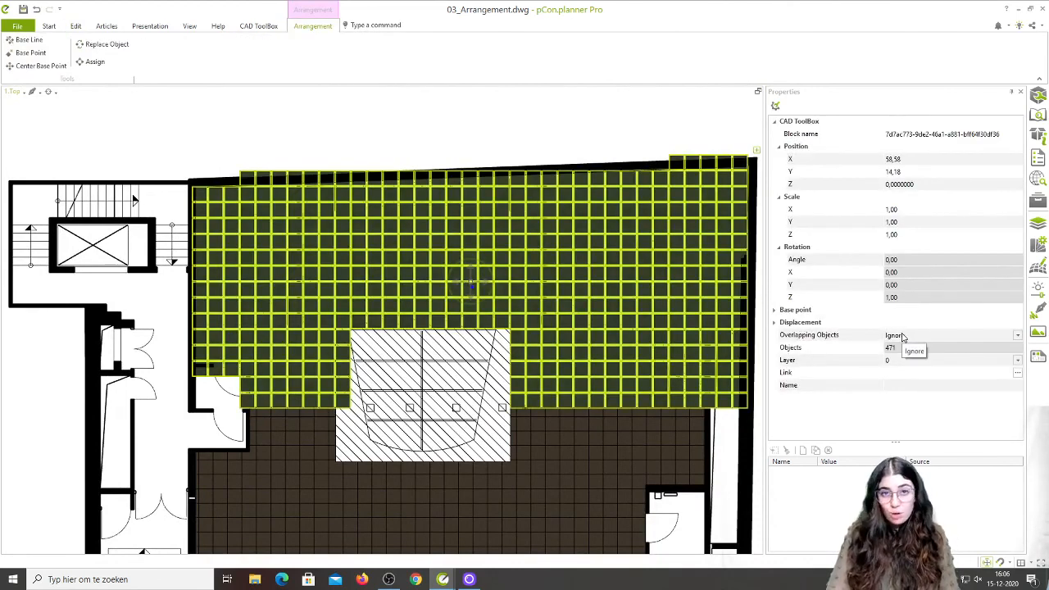
click(901, 335)
click(901, 335)
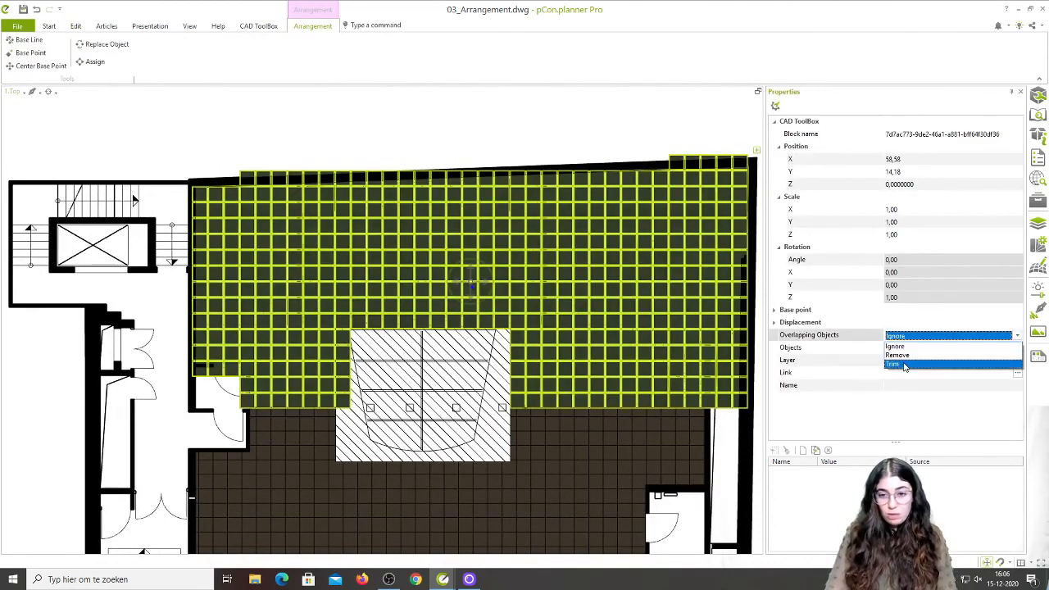
click(892, 363)
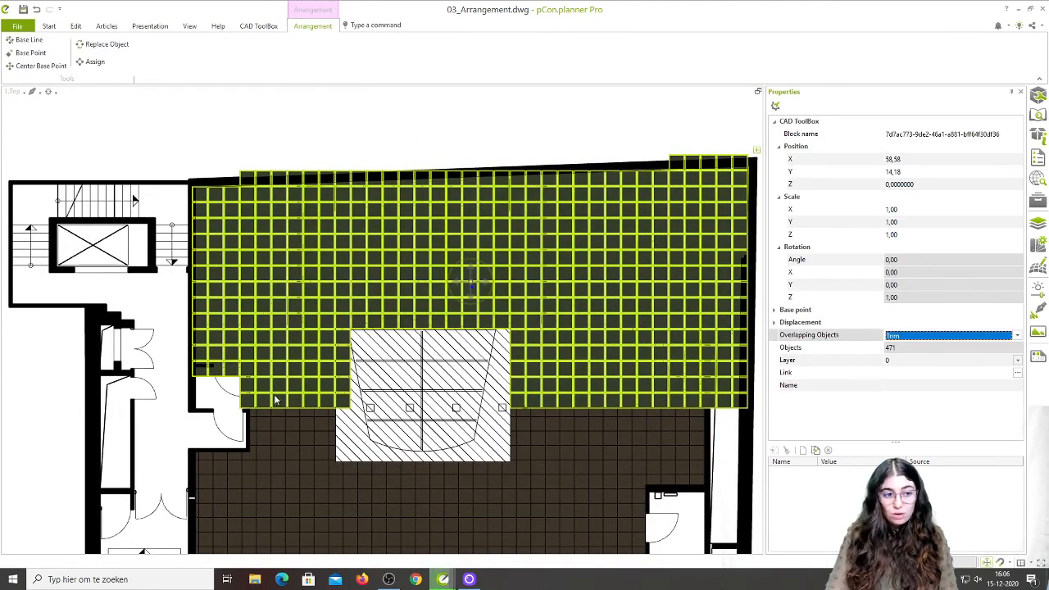
click(475, 119)
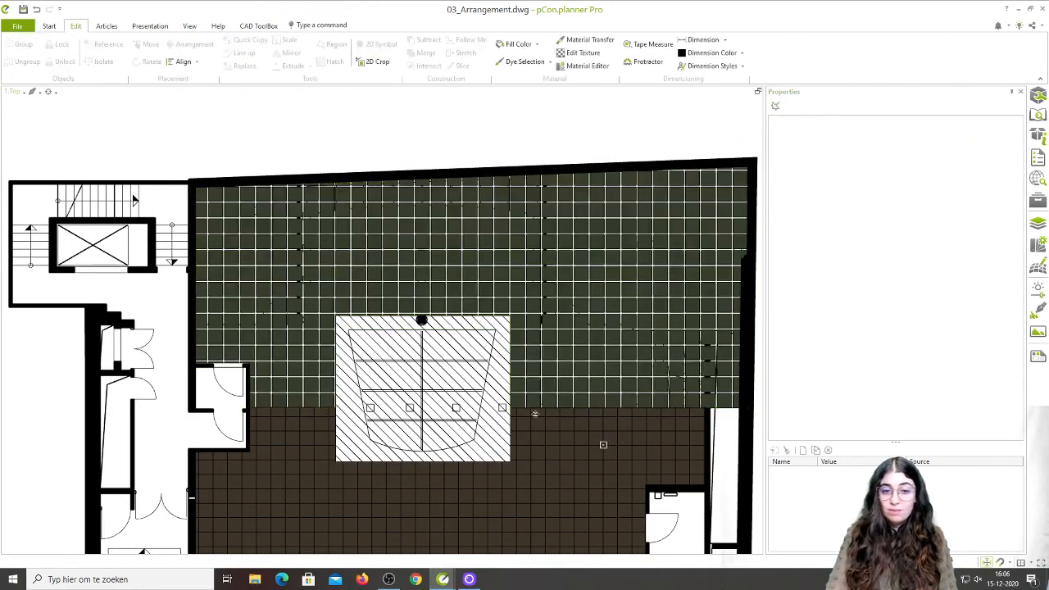
middle_drag(598, 442, 541, 411)
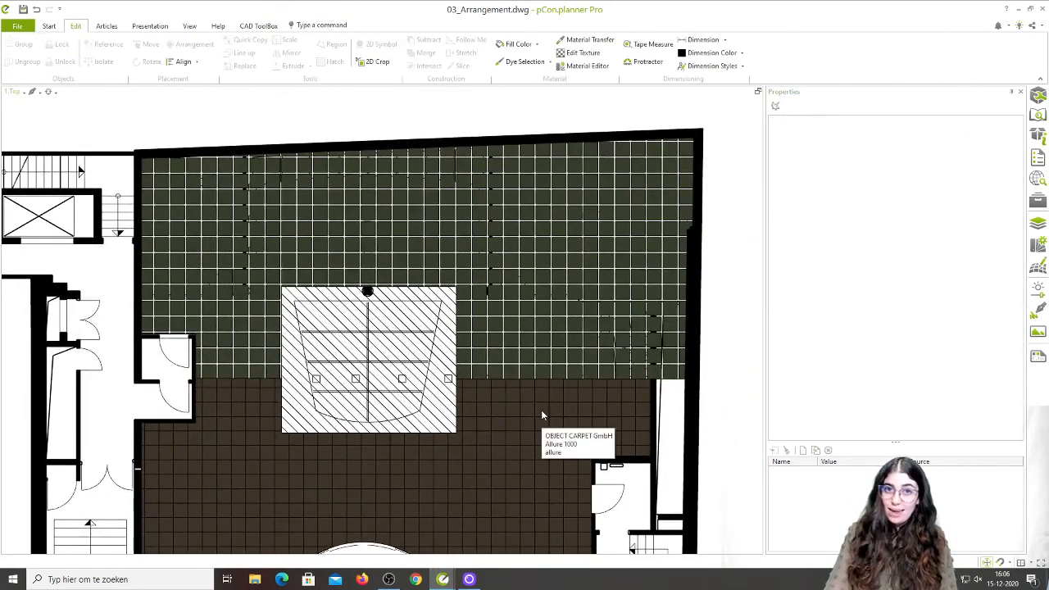
Step: Set the green tile arrangement's displacement along the baseline to 0.6 m
click(552, 270)
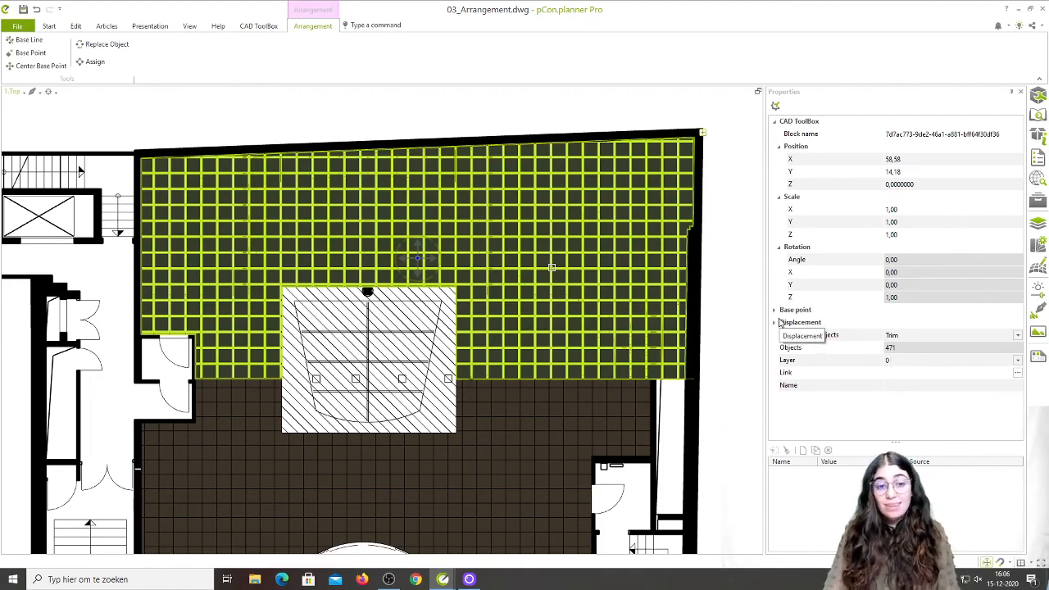
scroll(486, 255, up, 5)
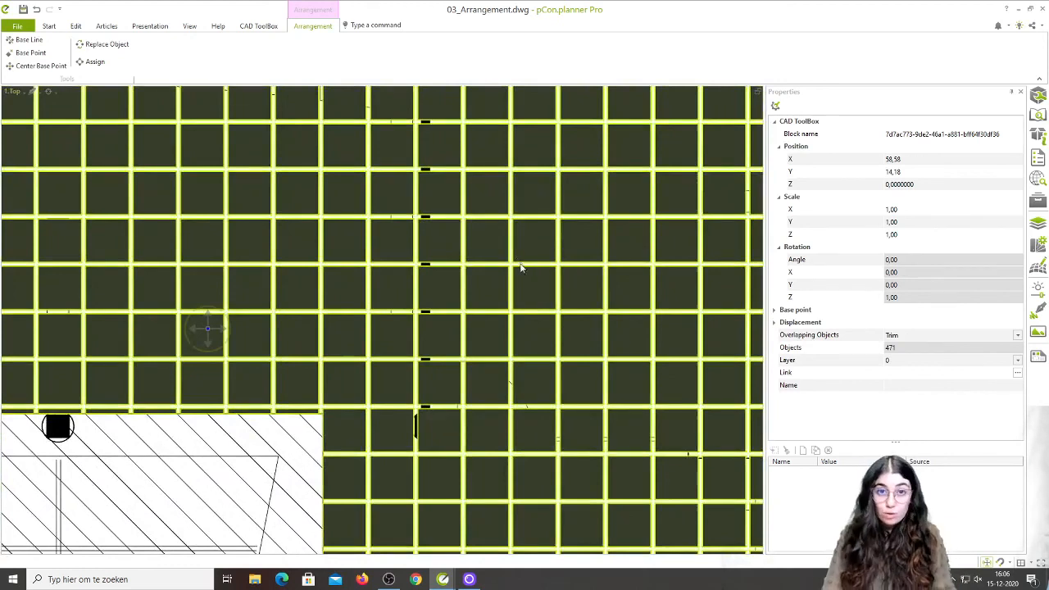
click(774, 323)
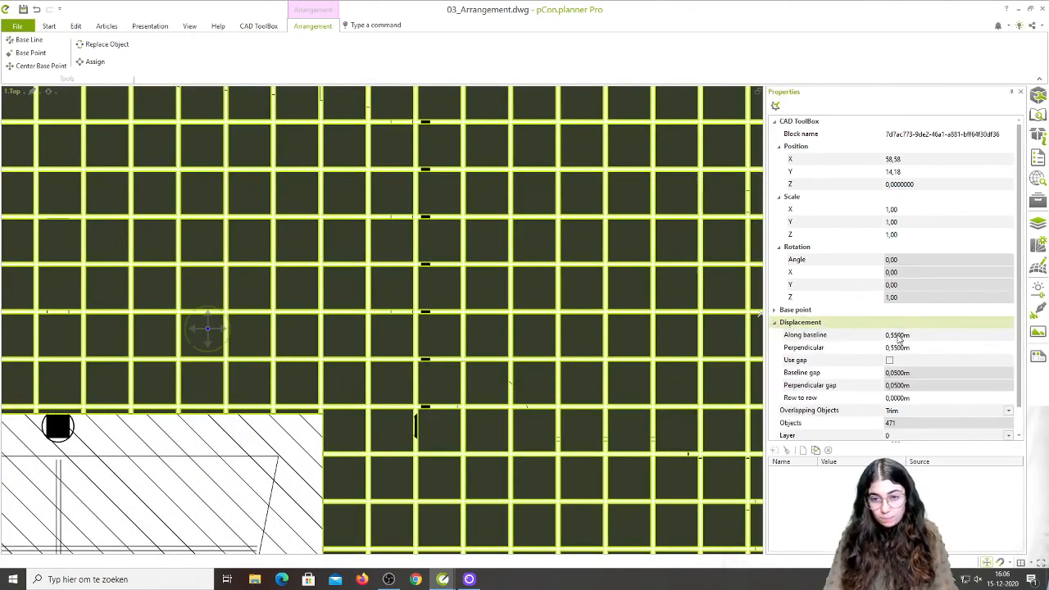
click(899, 336)
key(BackSpace)
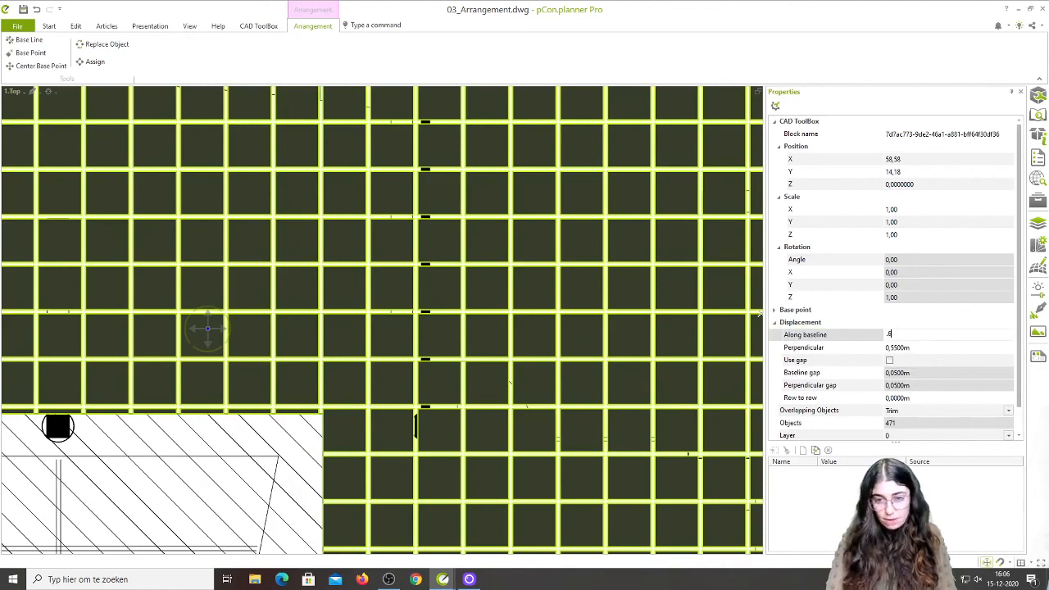
text(.6)
key(Return)
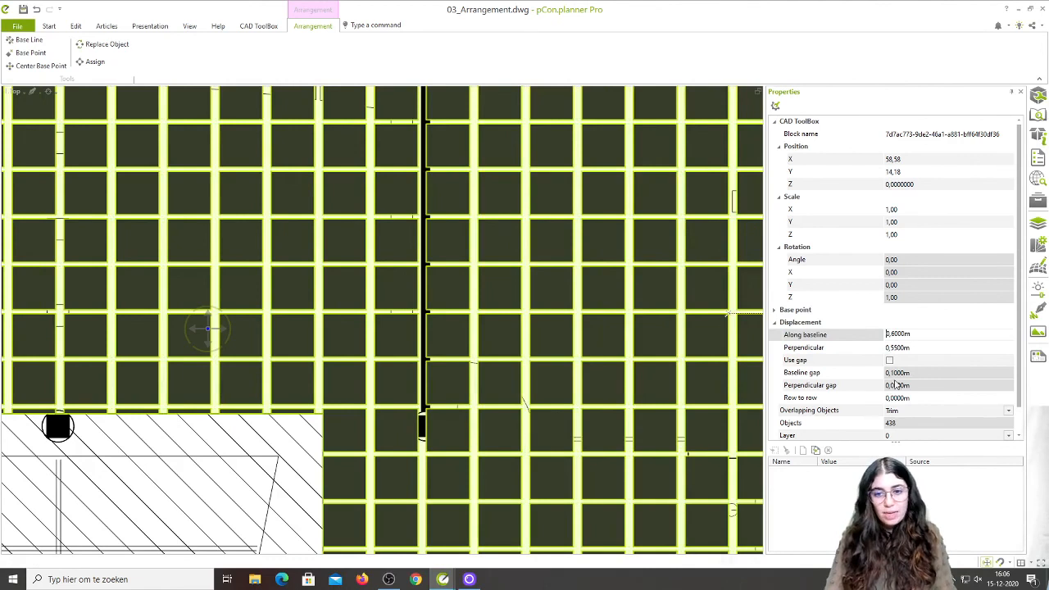
Step: Set the green tile arrangement's perpendicular displacement to 0.5 m and deselect it
click(904, 348)
key(BackSpace)
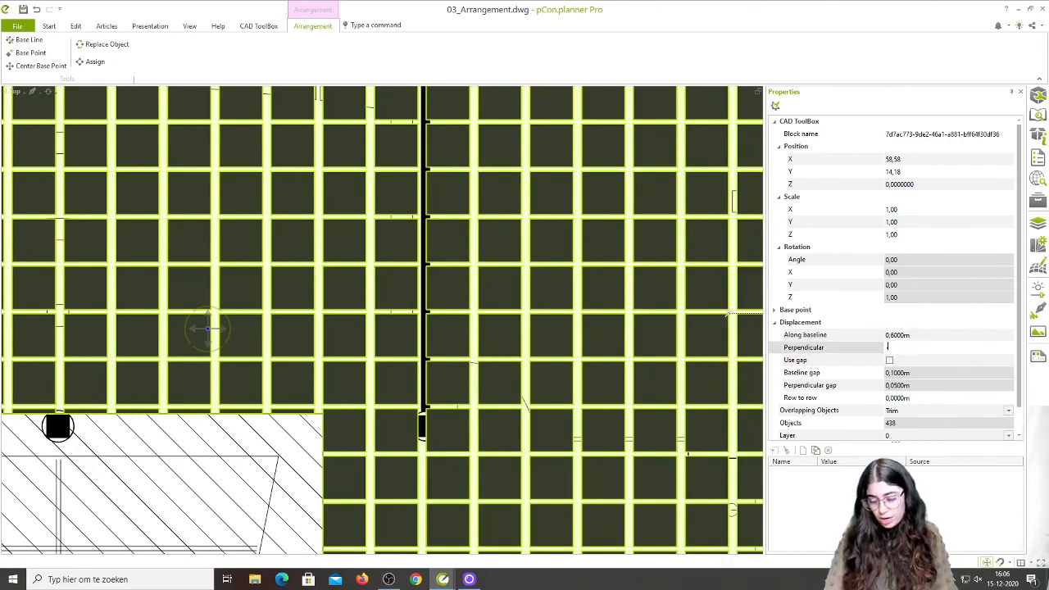
key(Return)
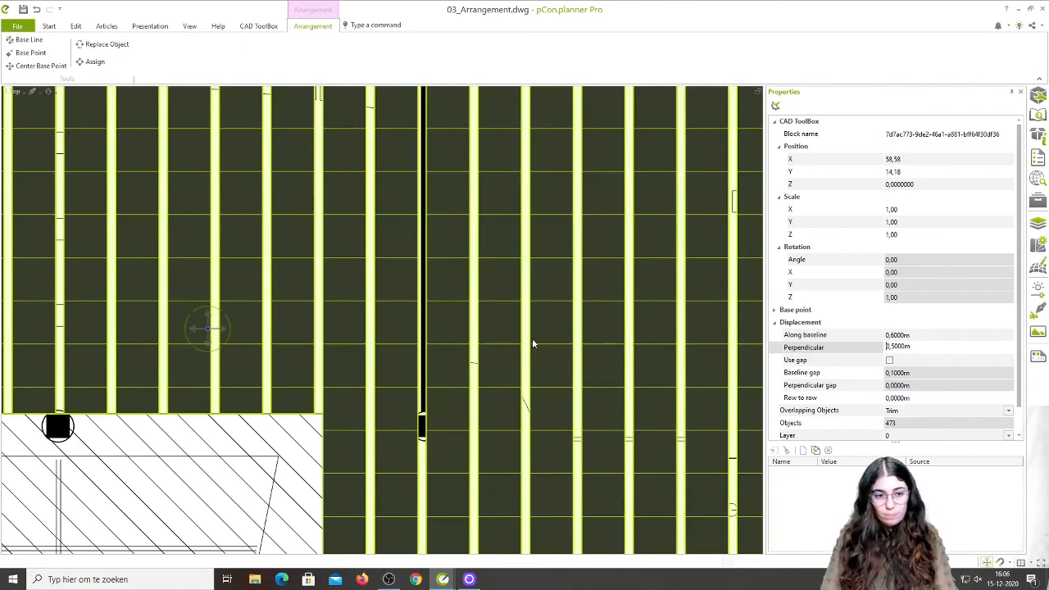
middle_drag(505, 231, 489, 323)
middle_drag(544, 241, 558, 435)
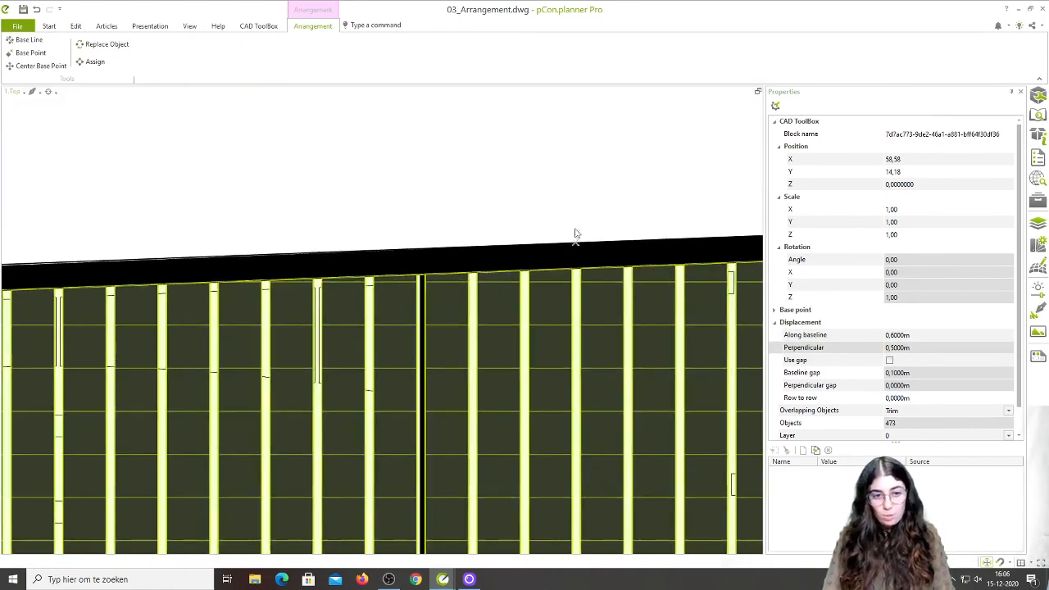
click(560, 191)
scroll(547, 319, down, 2)
middle_drag(677, 436, 618, 239)
scroll(618, 239, down, 1)
middle_drag(527, 321, 394, 242)
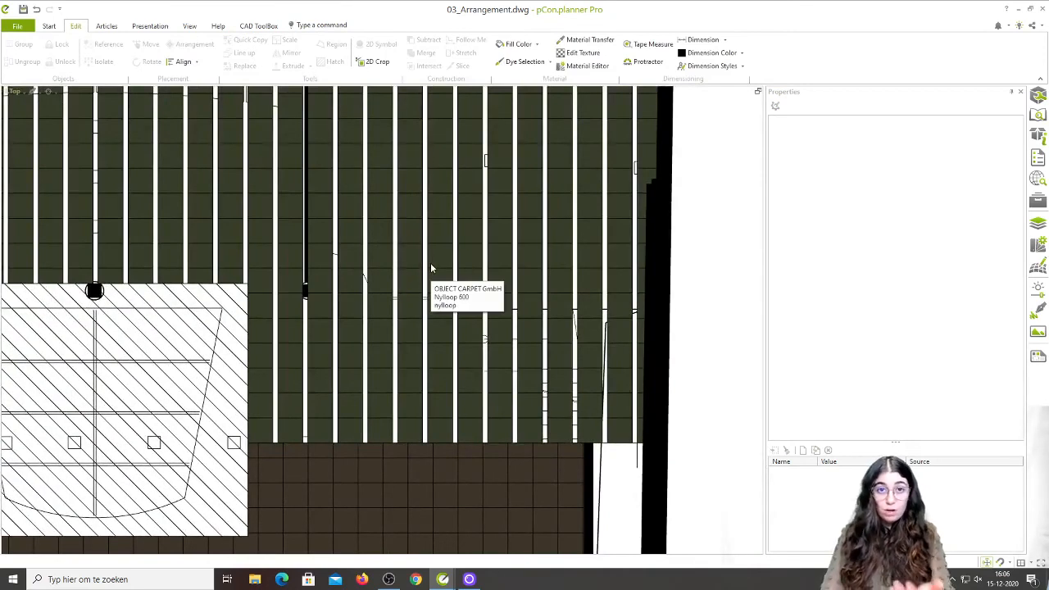
middle_drag(447, 266, 471, 277)
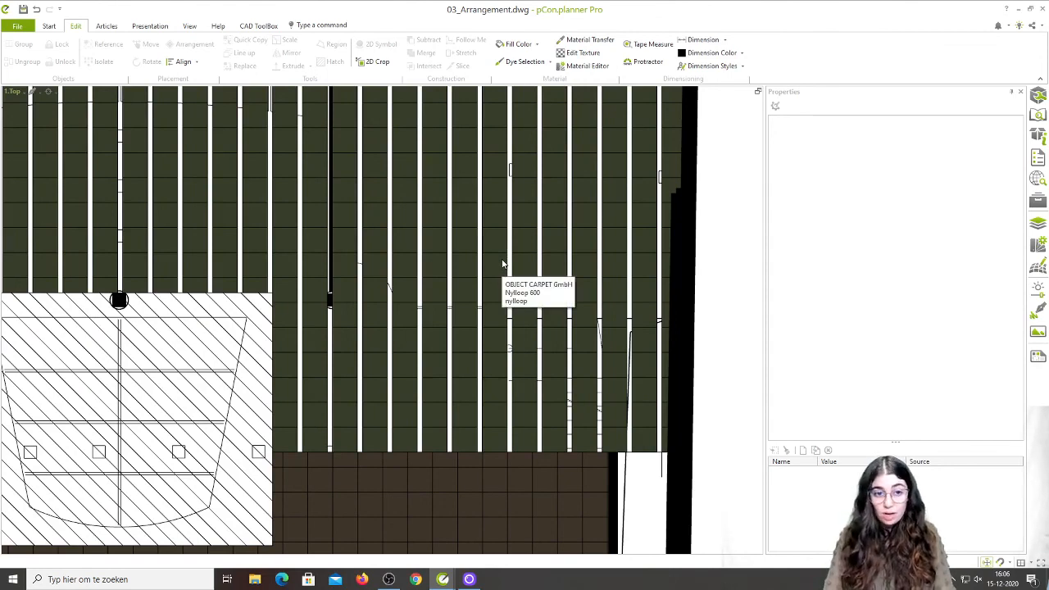
Step: Arrange the double desk inside the round-ended floor area, based at its outer corner, spaced 3 m along and 2 m perpendicular to the baseline
scroll(503, 265, down, 6)
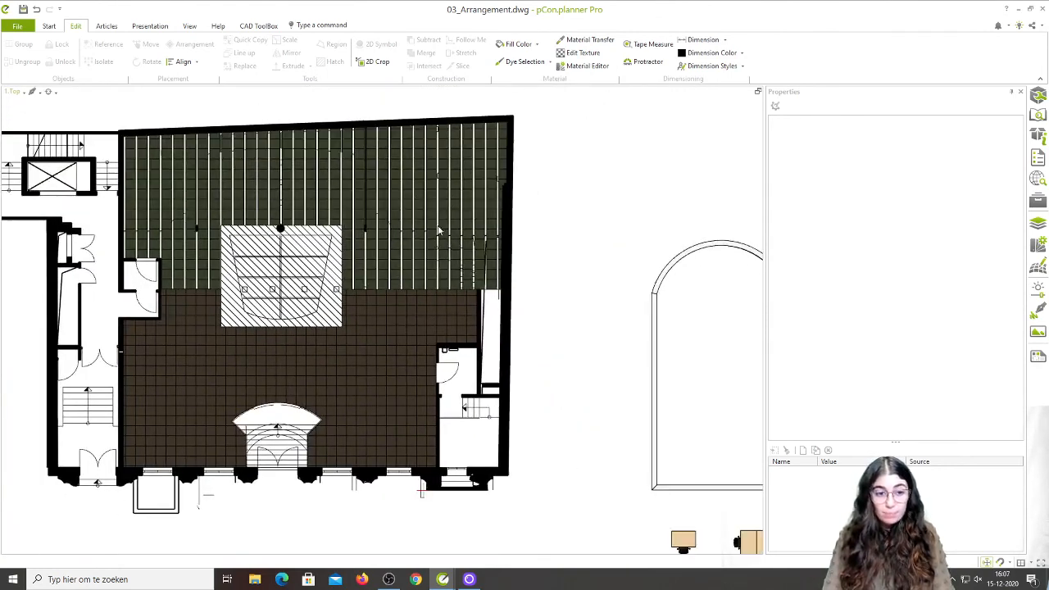
middle_drag(611, 394, 405, 253)
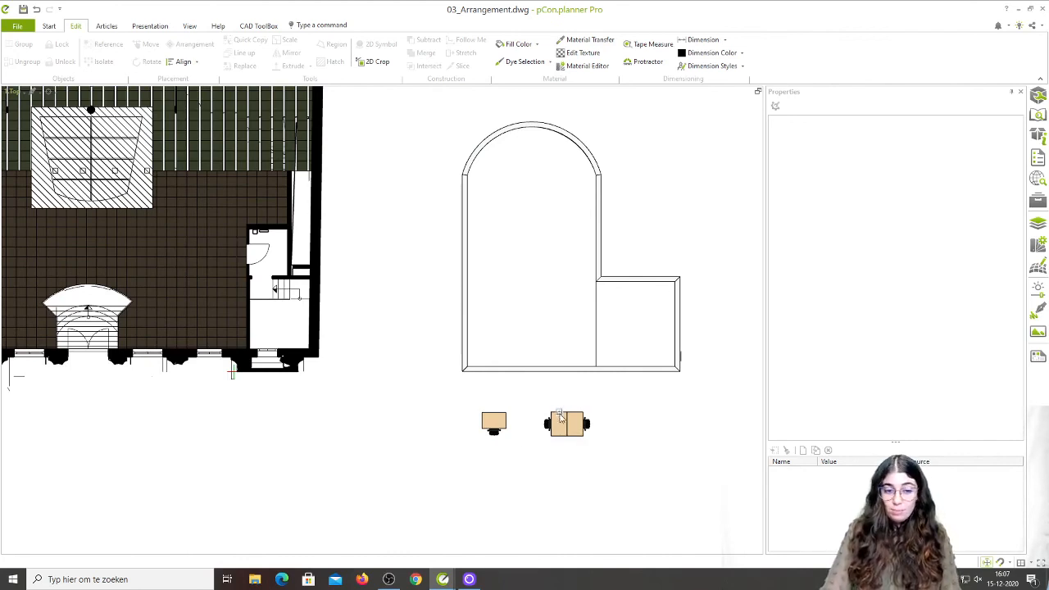
click(596, 351)
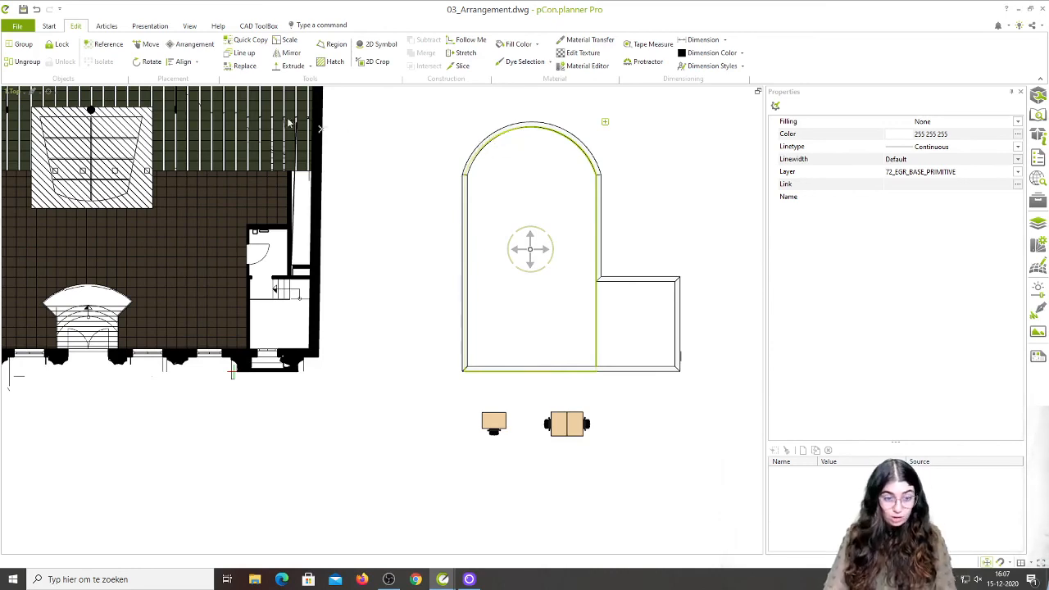
click(187, 47)
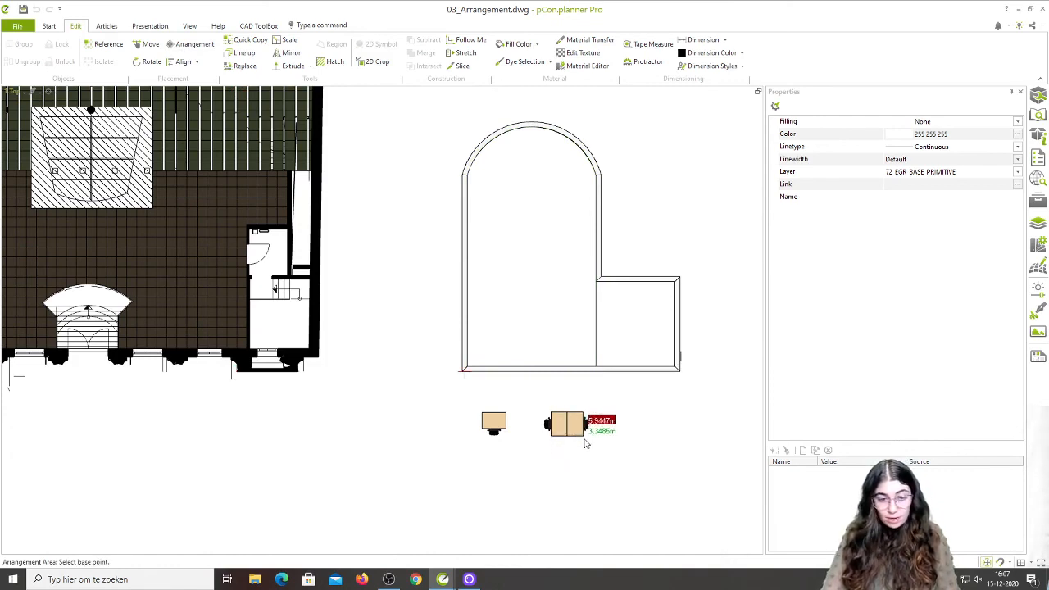
click(584, 439)
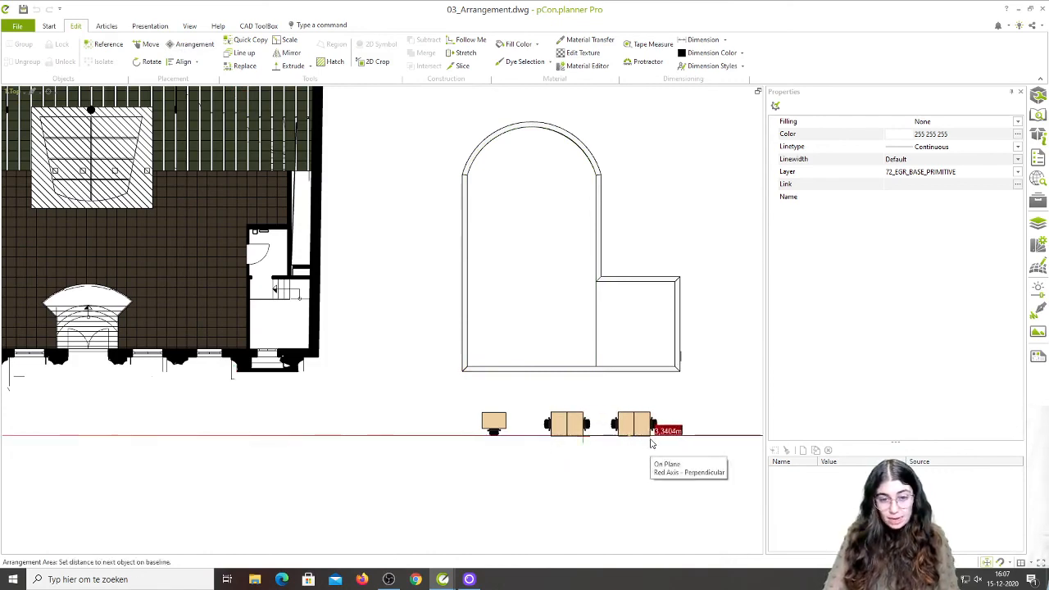
click(651, 442)
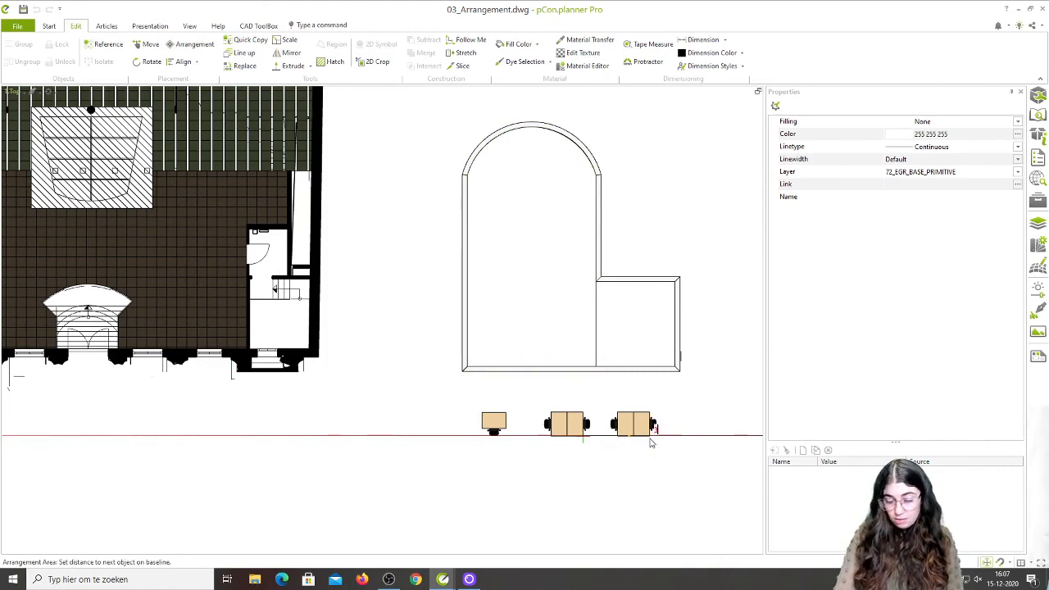
click(565, 380)
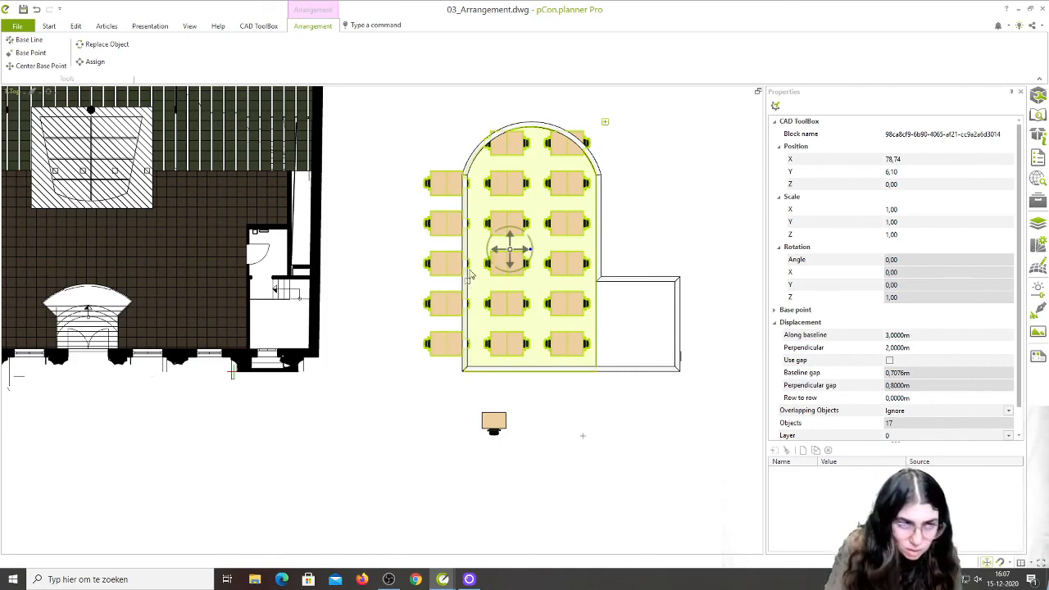
Step: Set the double-desk arrangement's overlapping objects to Trim
scroll(469, 274, up, 3)
middle_drag(465, 264, 395, 419)
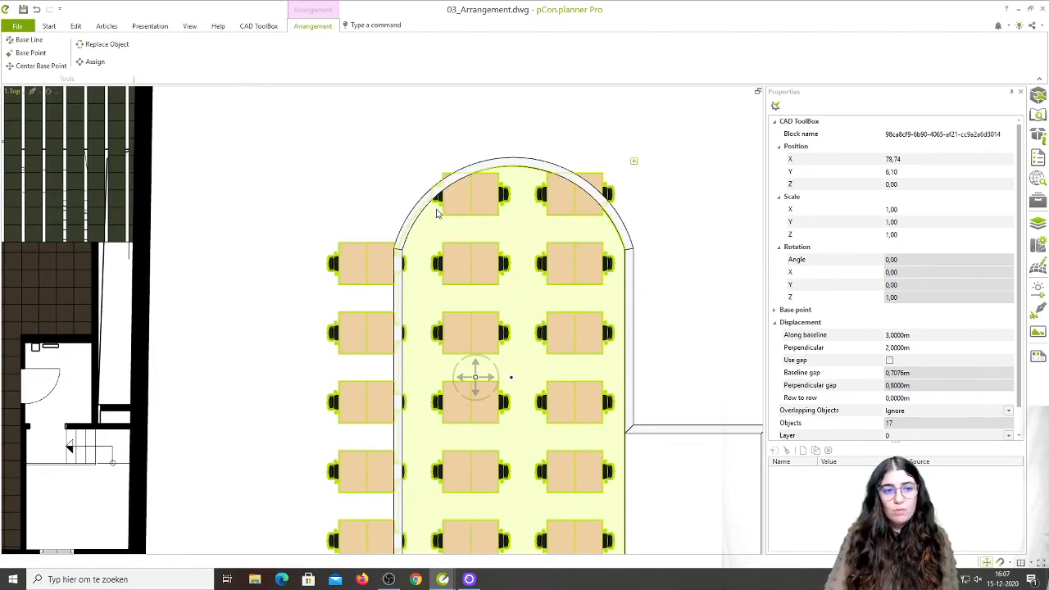
scroll(437, 213, down, 4)
scroll(505, 135, up, 3)
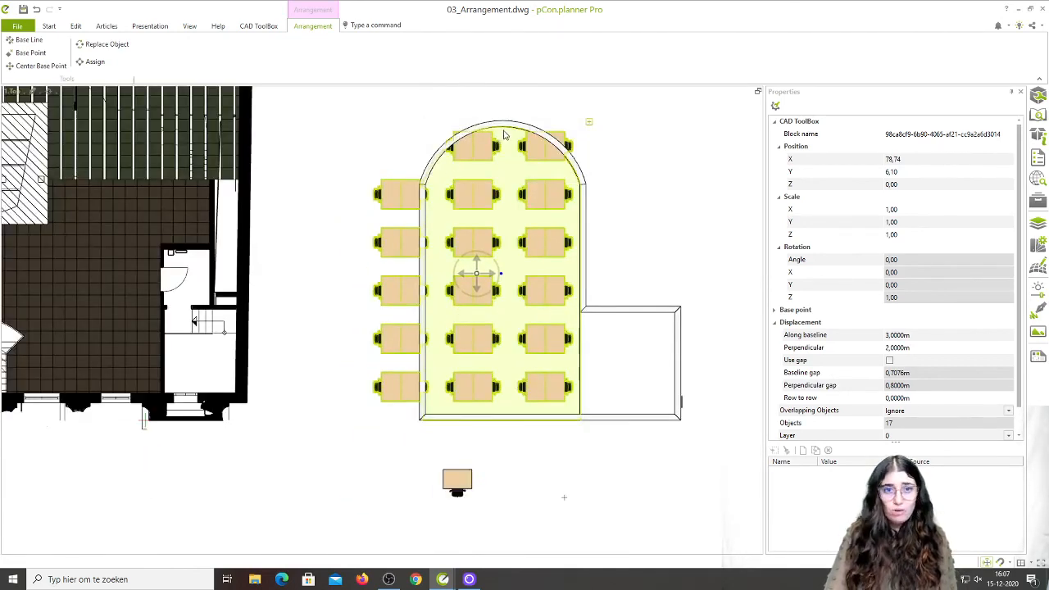
click(901, 410)
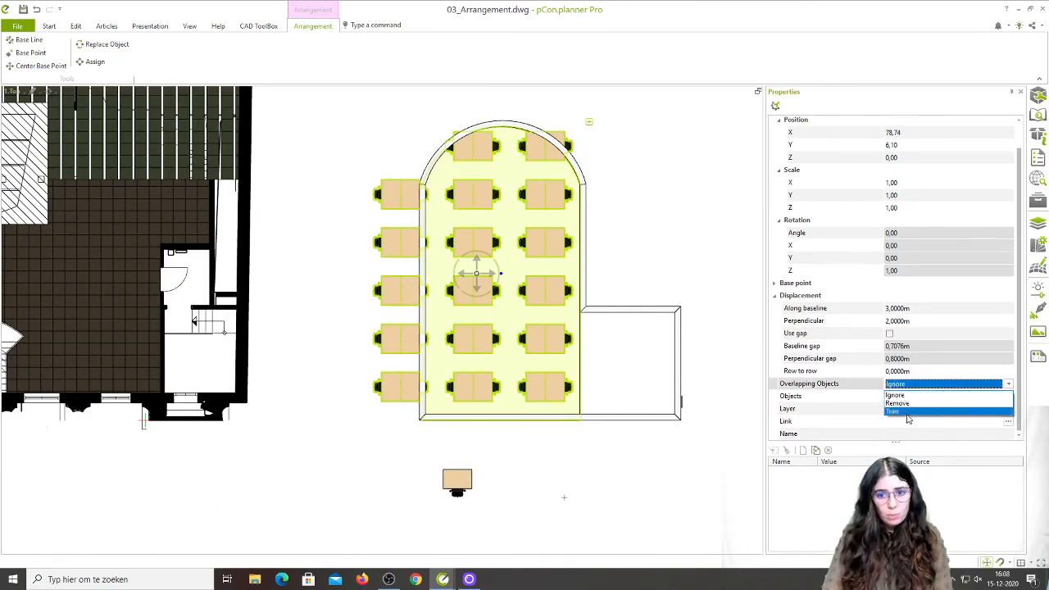
click(902, 412)
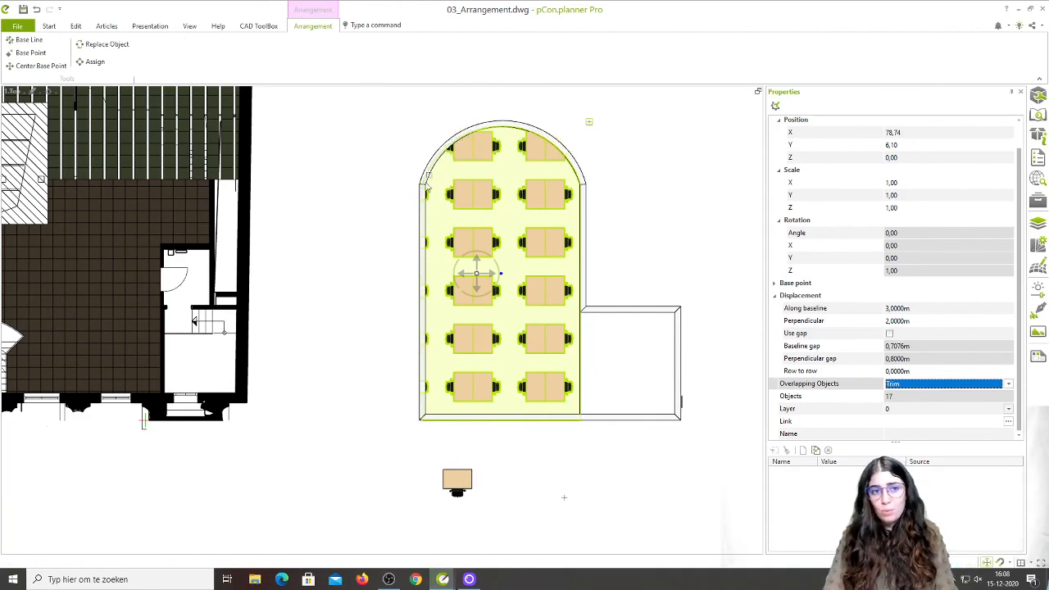
Step: Set the double-desk arrangement's overlapping objects to Remove and deselect it
click(902, 385)
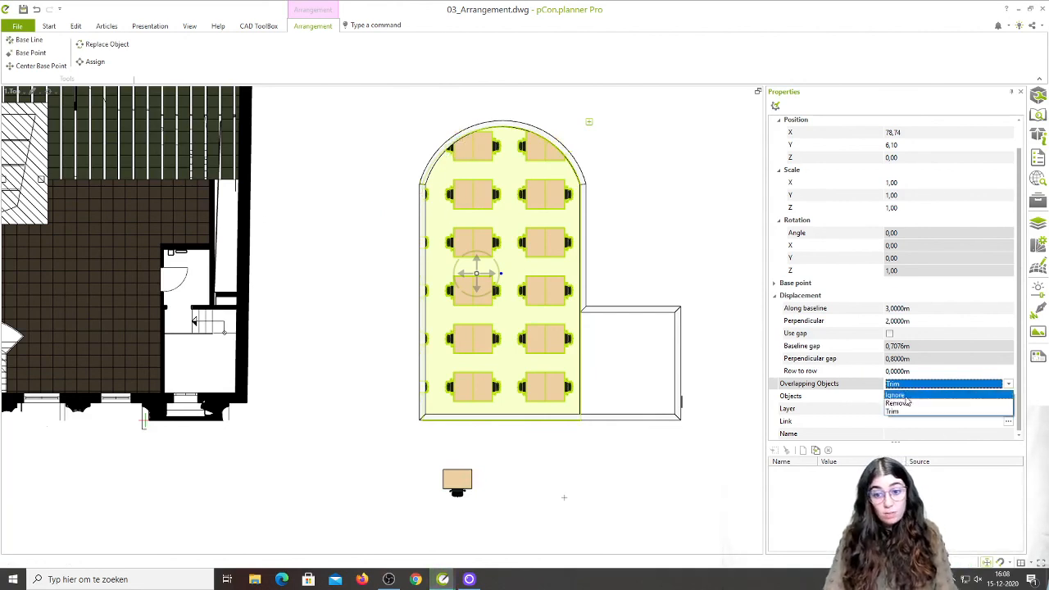
click(906, 402)
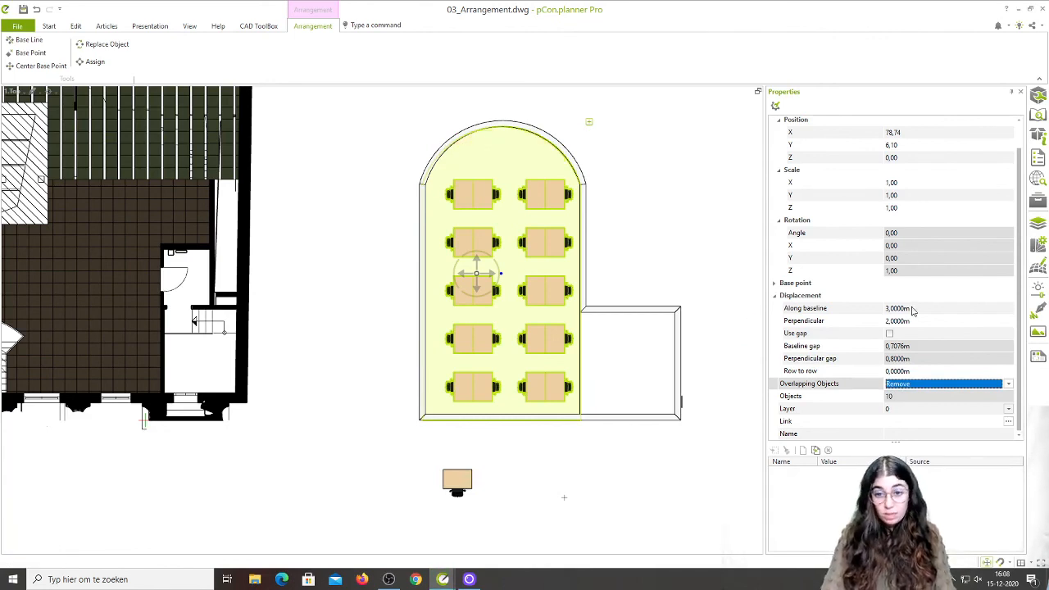
click(517, 227)
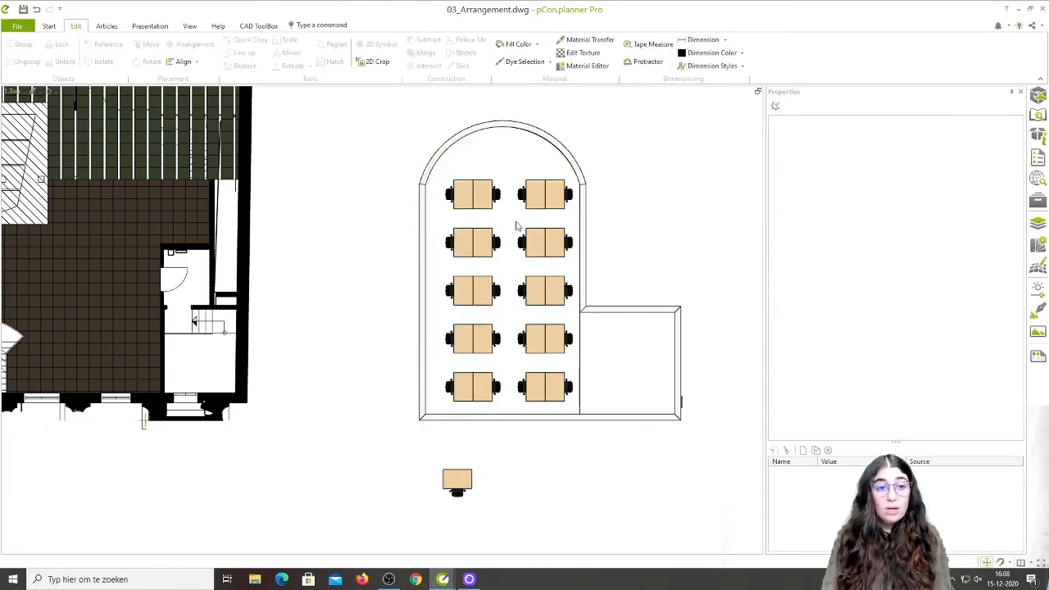
click(547, 207)
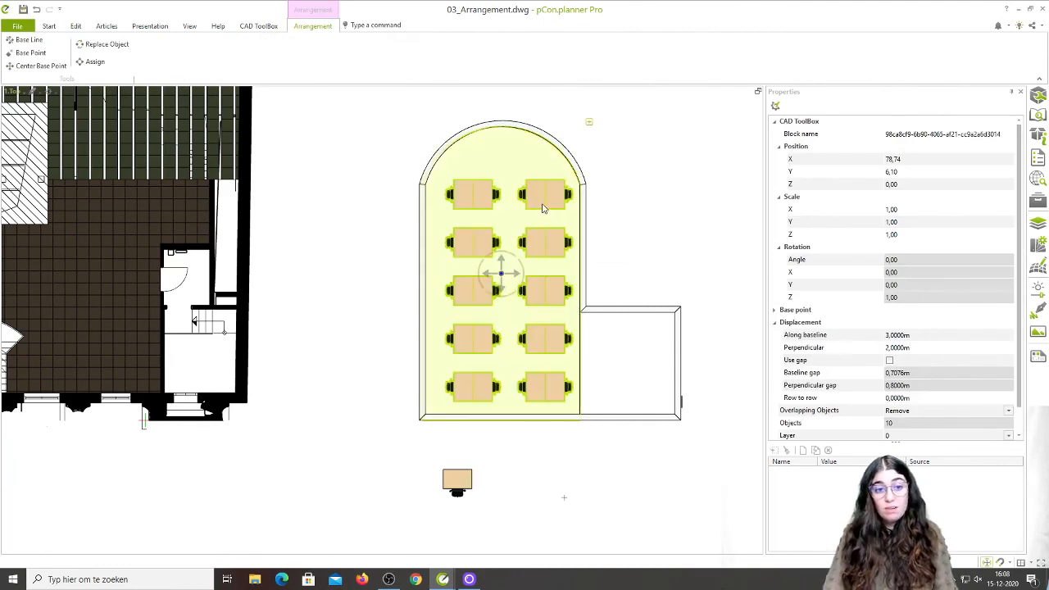
click(545, 206)
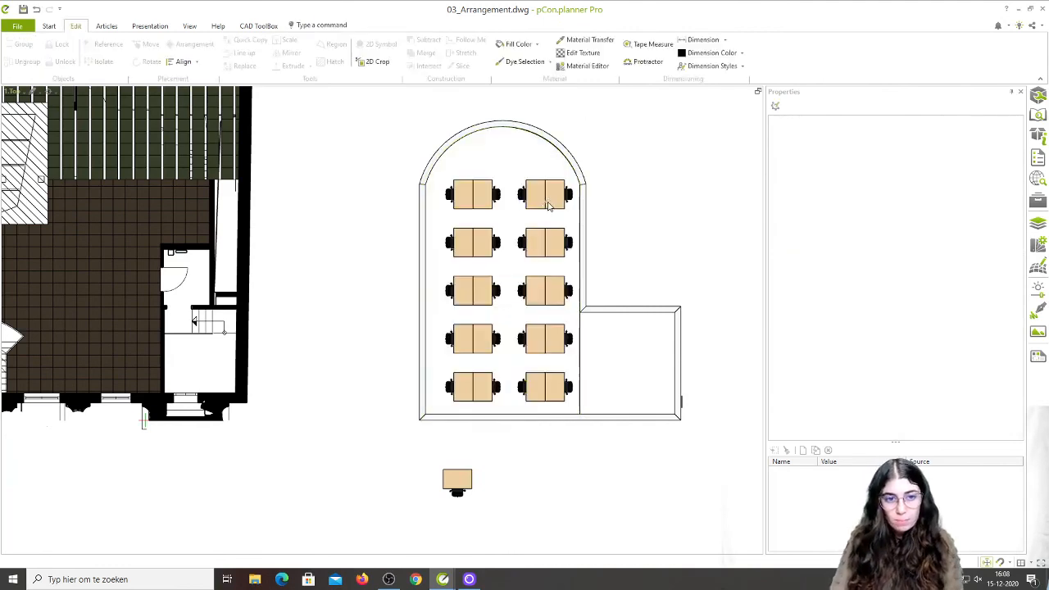
Step: Place a copy of the single desk with chair beside the original, below the room
click(544, 206)
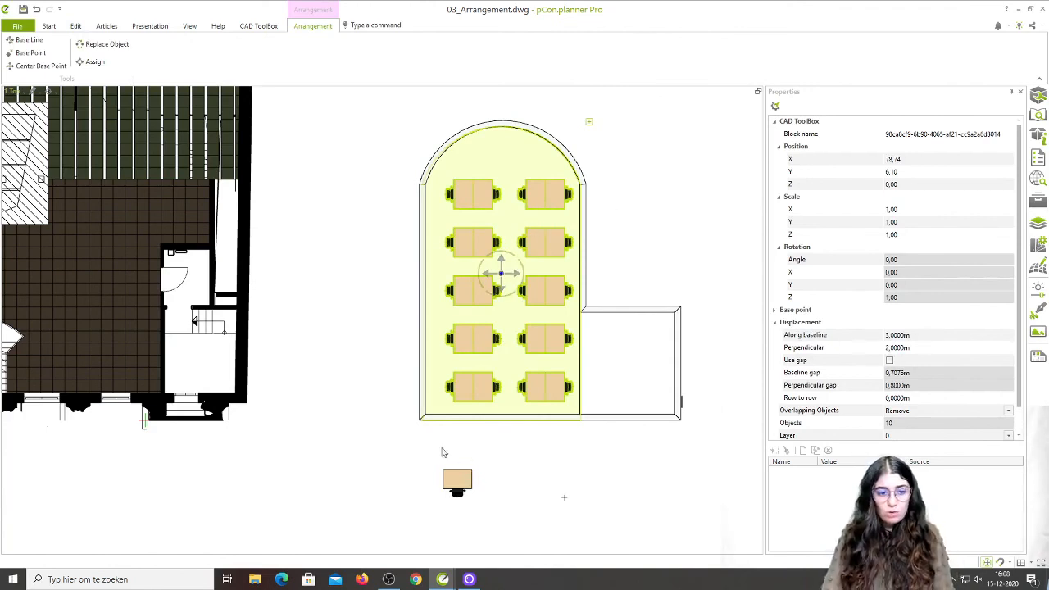
click(458, 483)
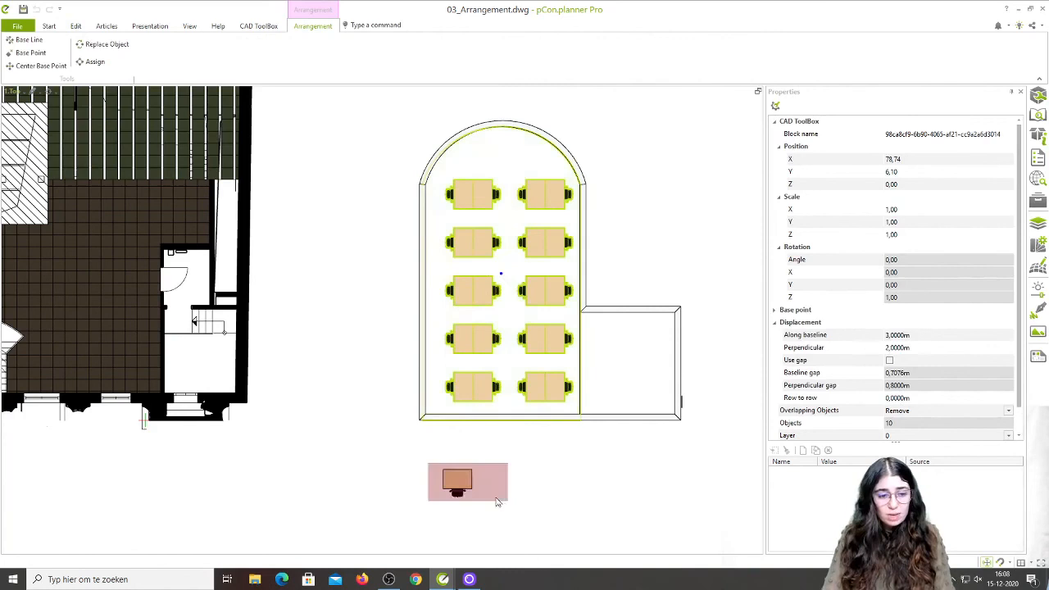
click(456, 484)
click(525, 486)
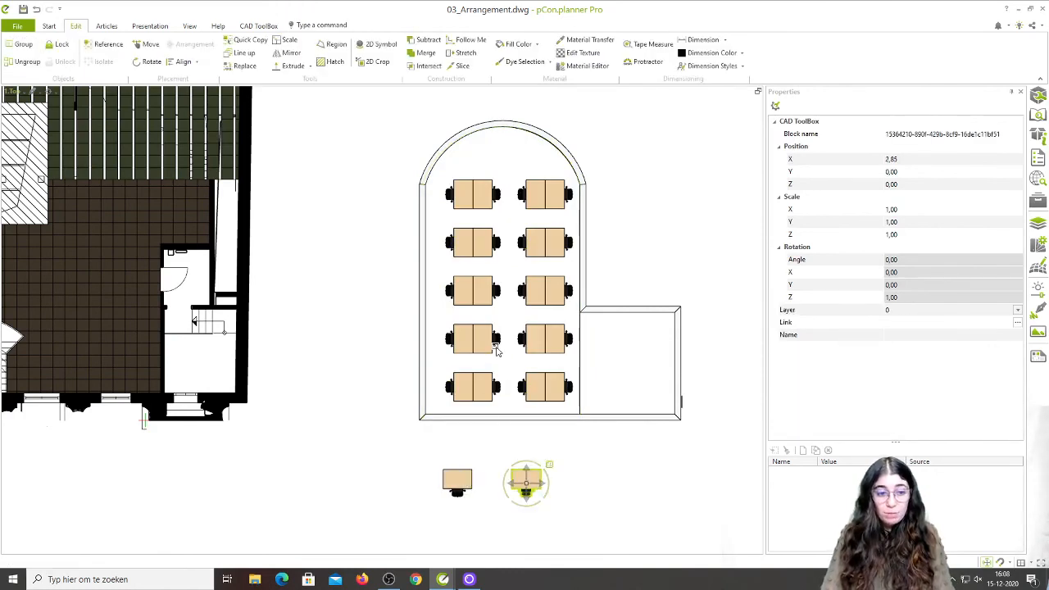
Step: Replace the double desks in the arrangement with the original single desk and chair
click(503, 279)
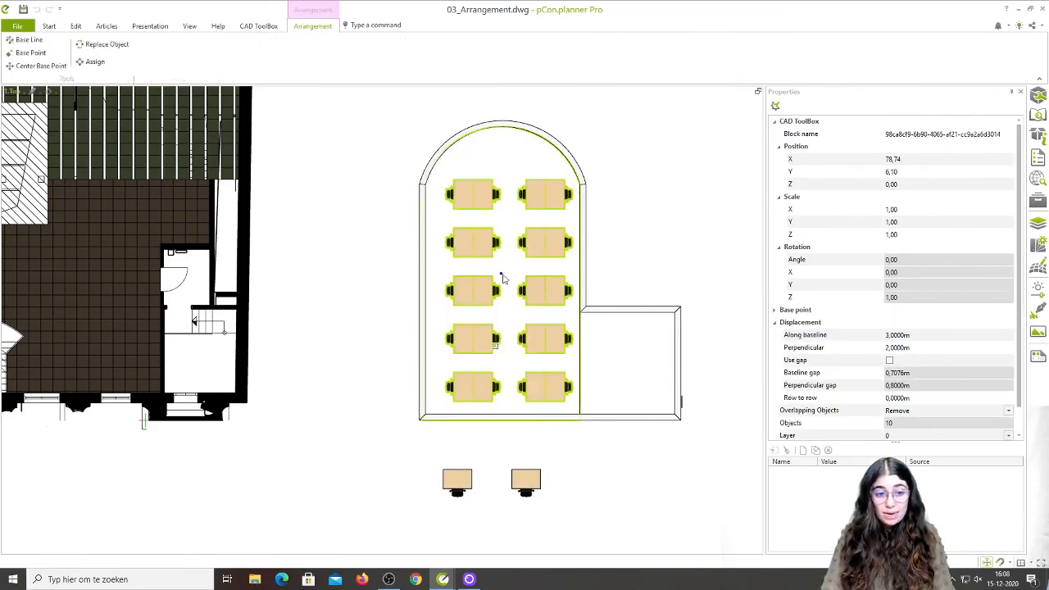
click(104, 45)
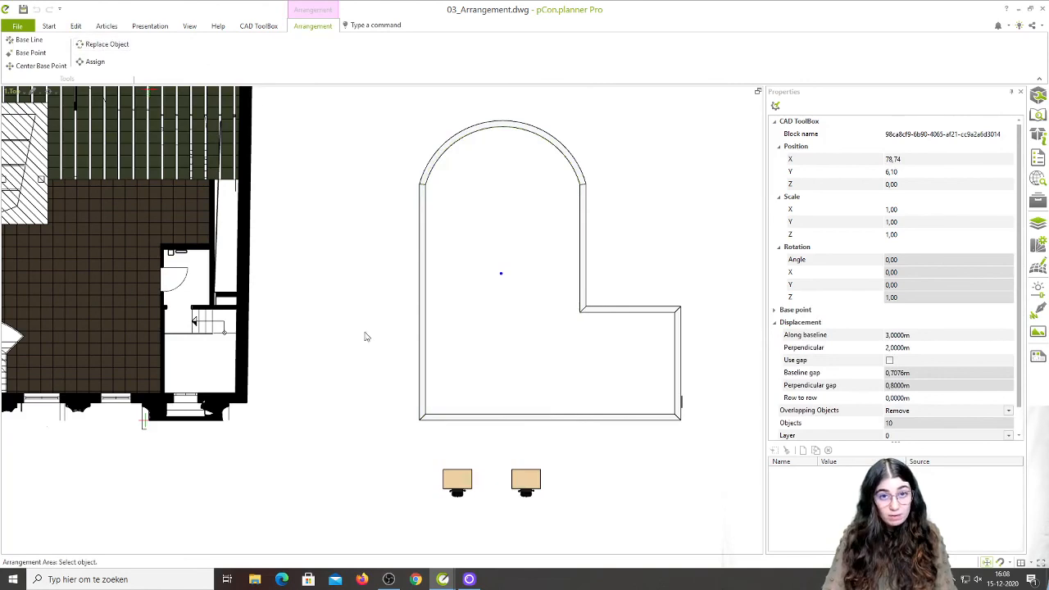
click(446, 479)
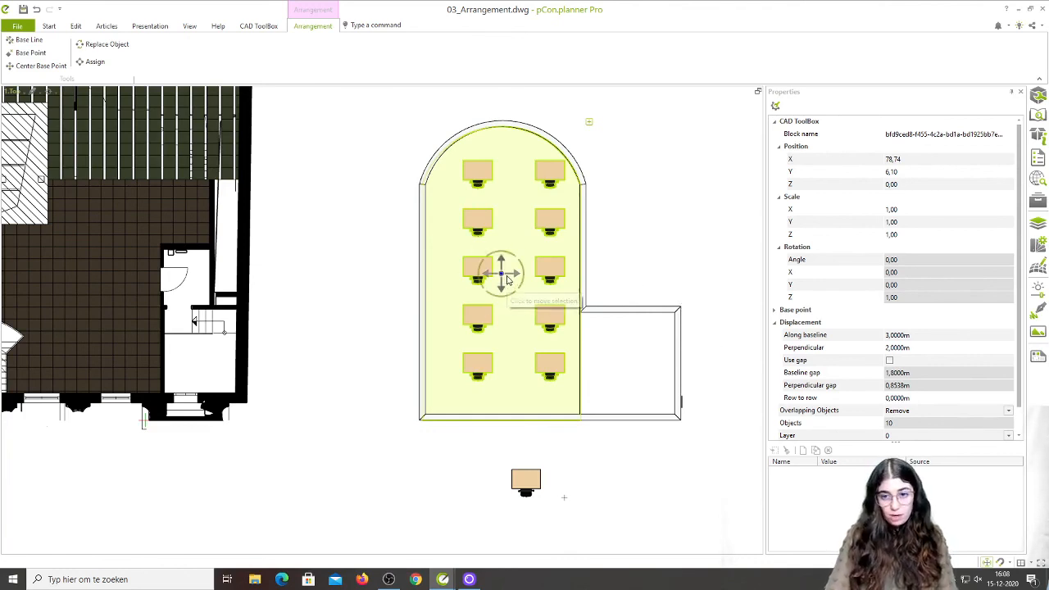
Step: Set the single-desk arrangement's displacement along the baseline to 2 m
click(900, 335)
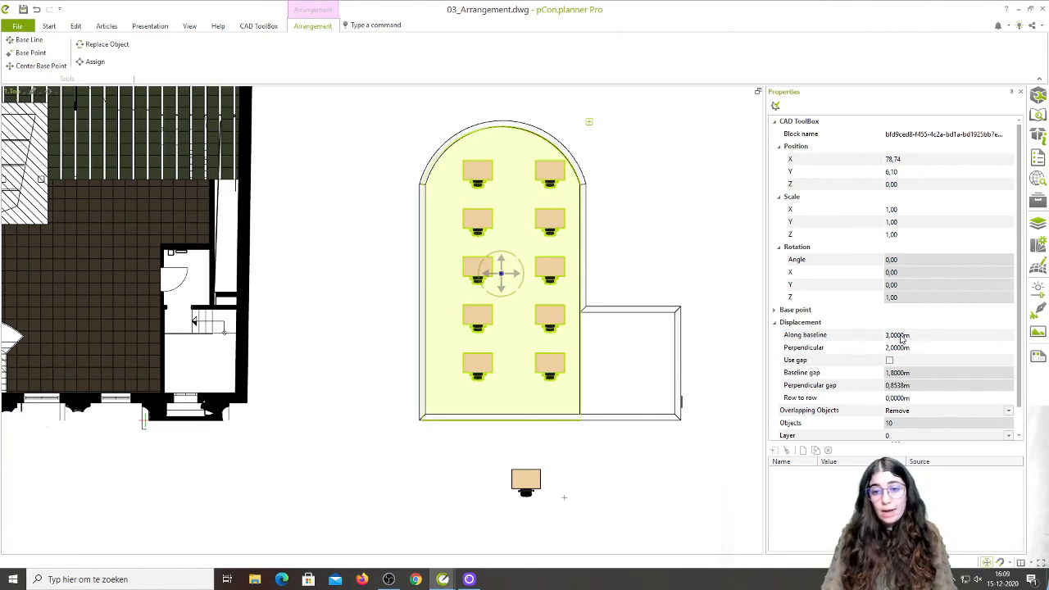
click(898, 335)
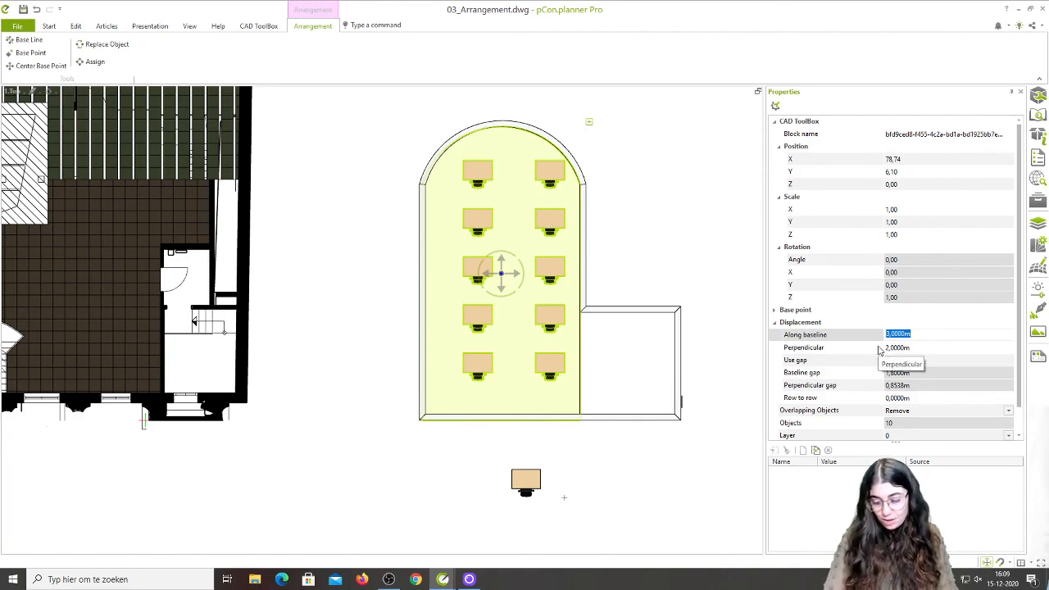
text(2)
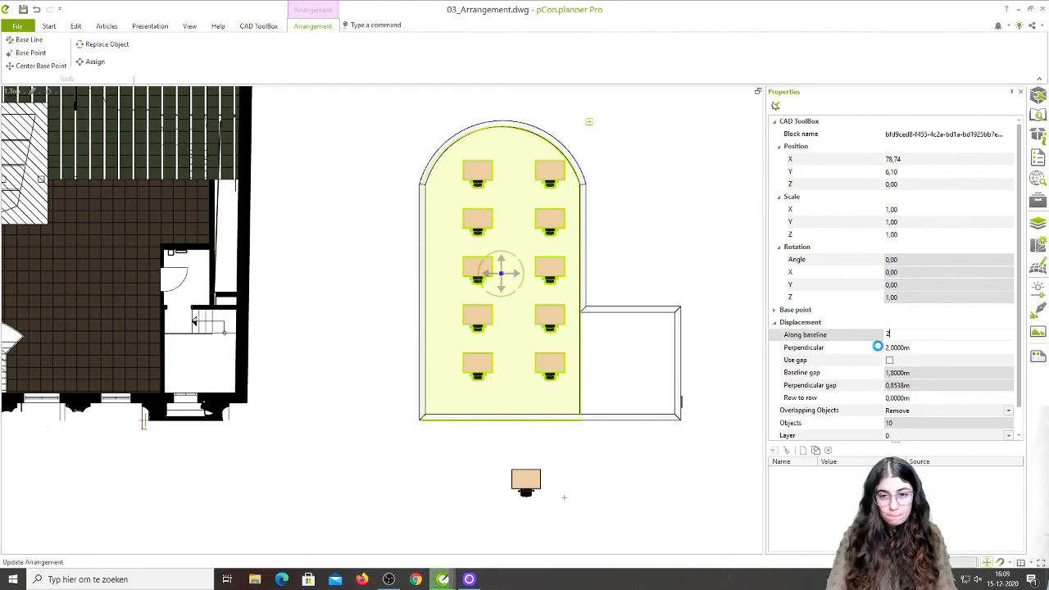
key(Return)
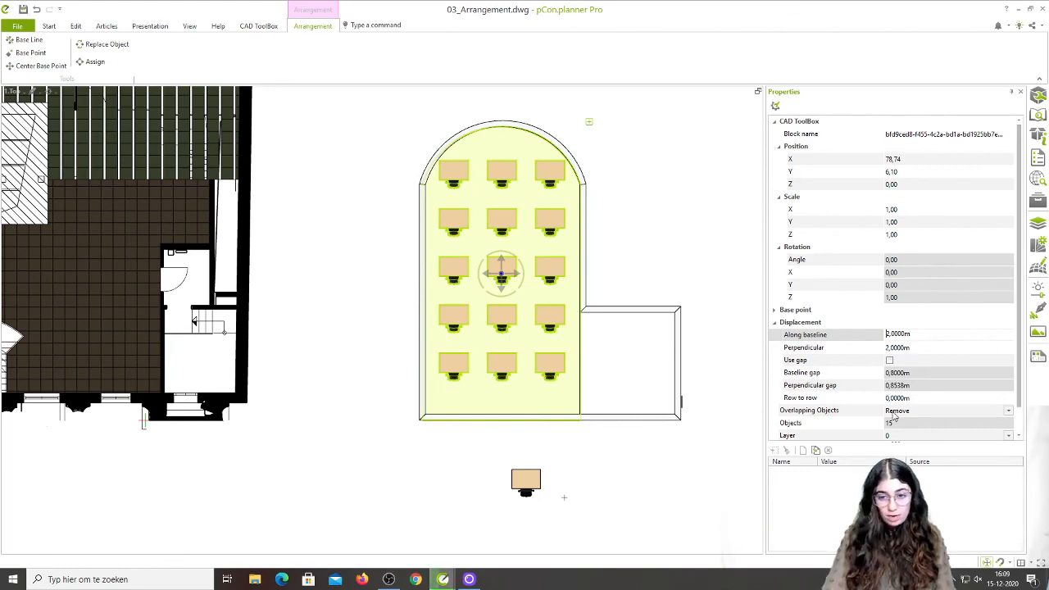
scroll(894, 416, down, 1)
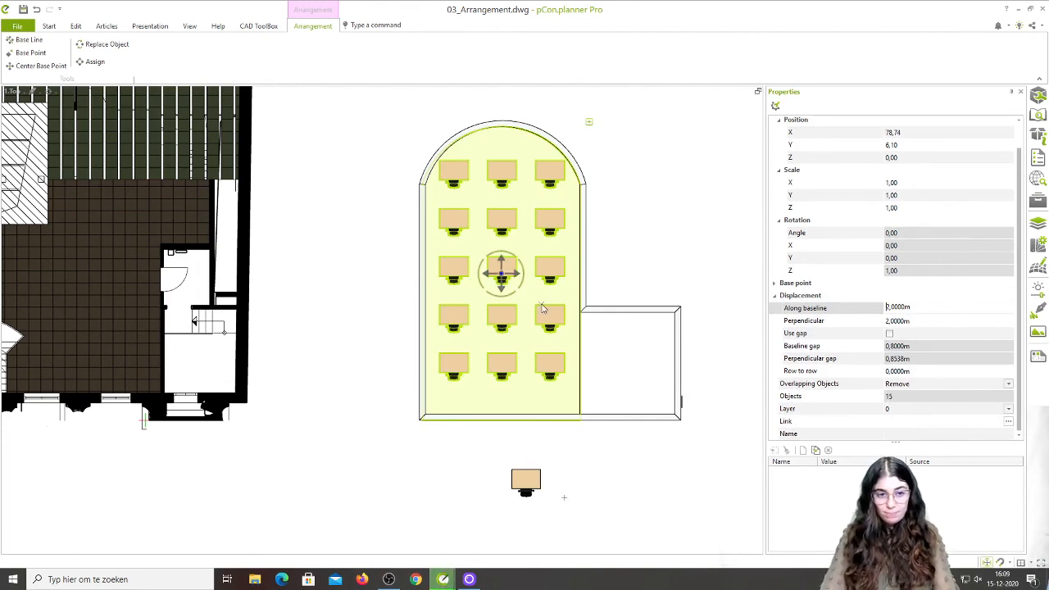
Step: Delete the single-desk arrangement from the round-ended floor area
key(Escape)
key(Escape)
click(564, 270)
key(Escape)
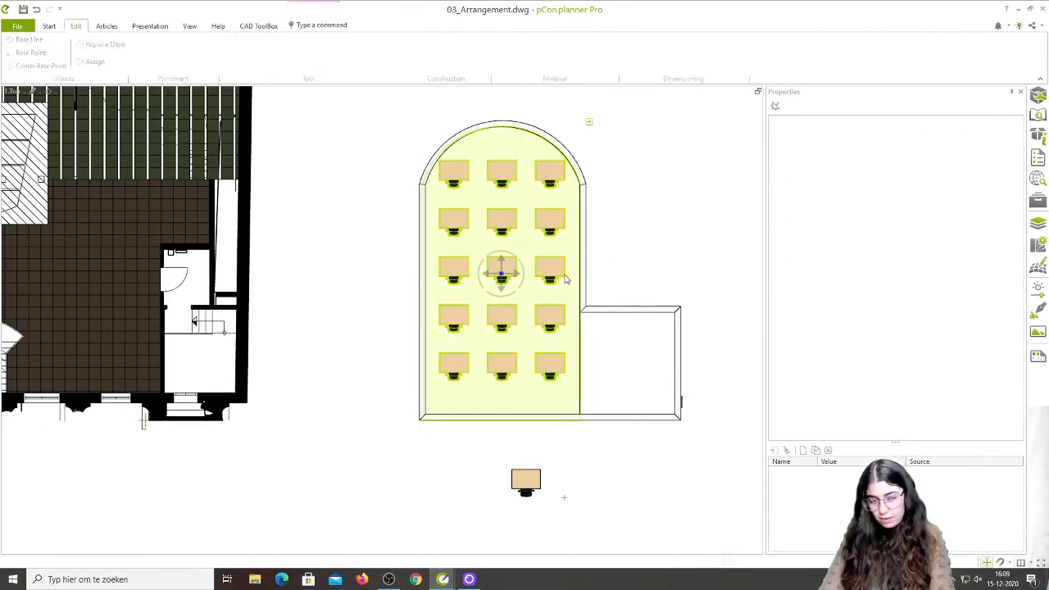
key(Delete)
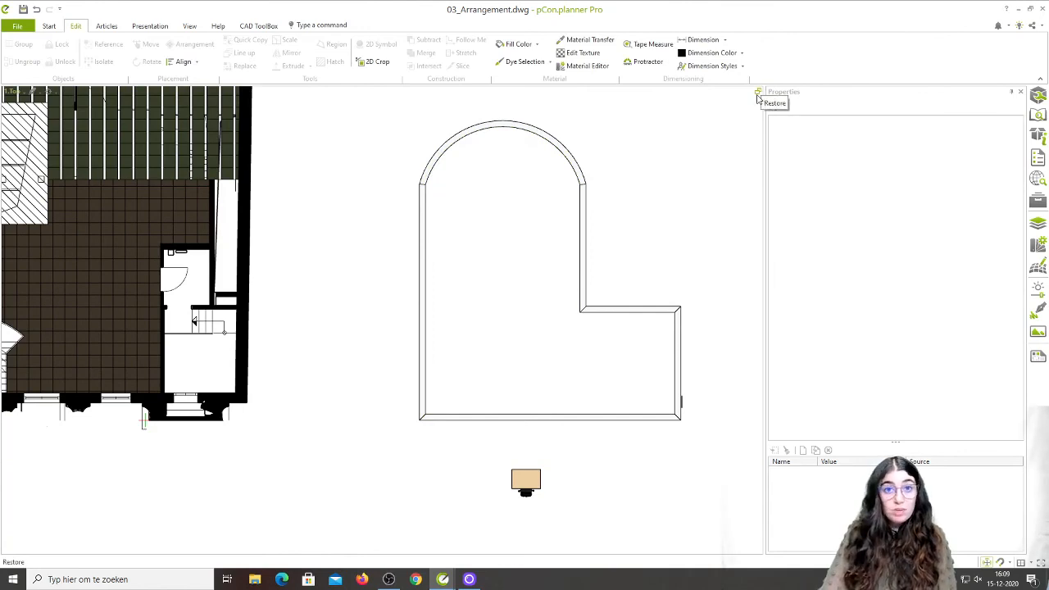
Step: Restore the four-view layout and maximize the perspective view, framed on the small green tile on the room's outer wall
click(759, 97)
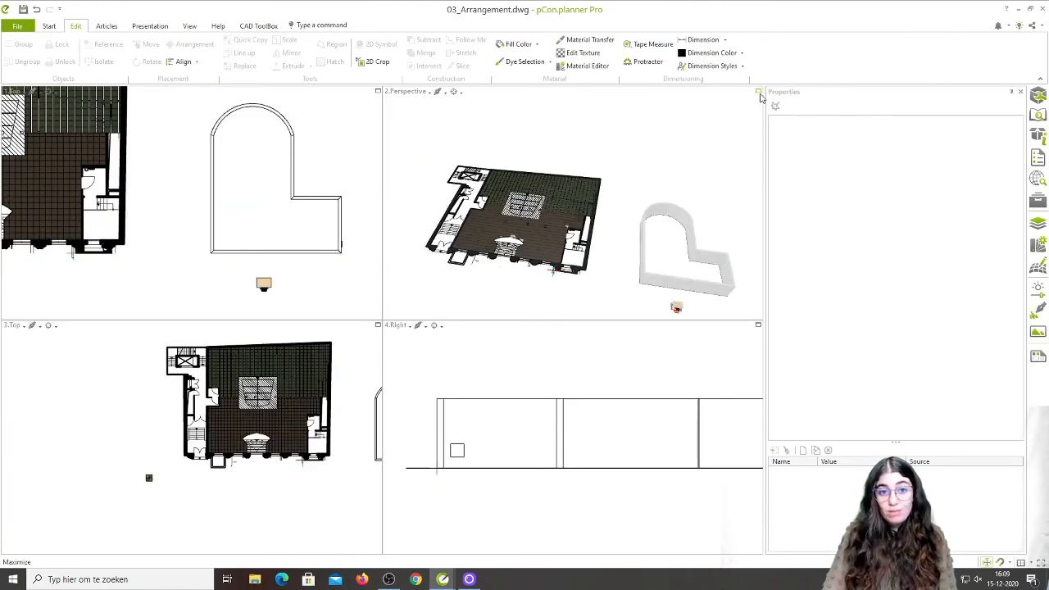
right_drag(604, 218, 471, 260)
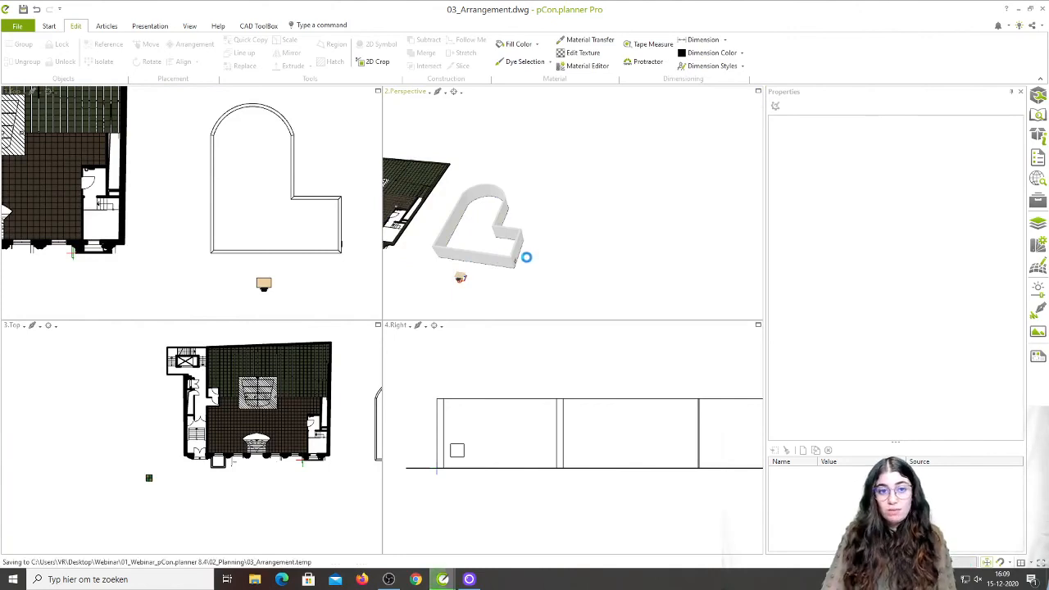
scroll(524, 262, up, 2)
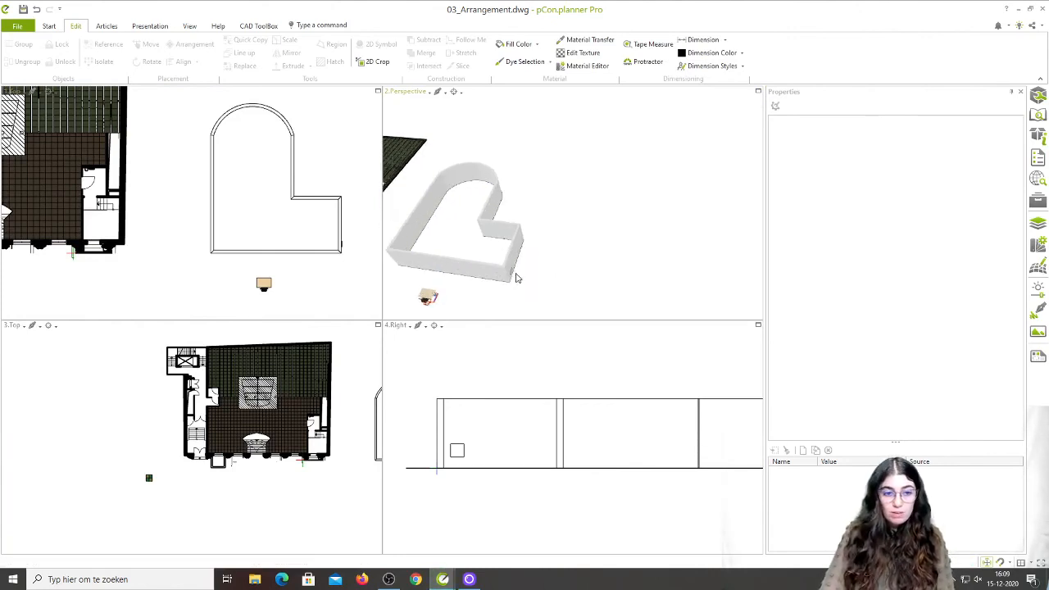
right_drag(516, 278, 531, 256)
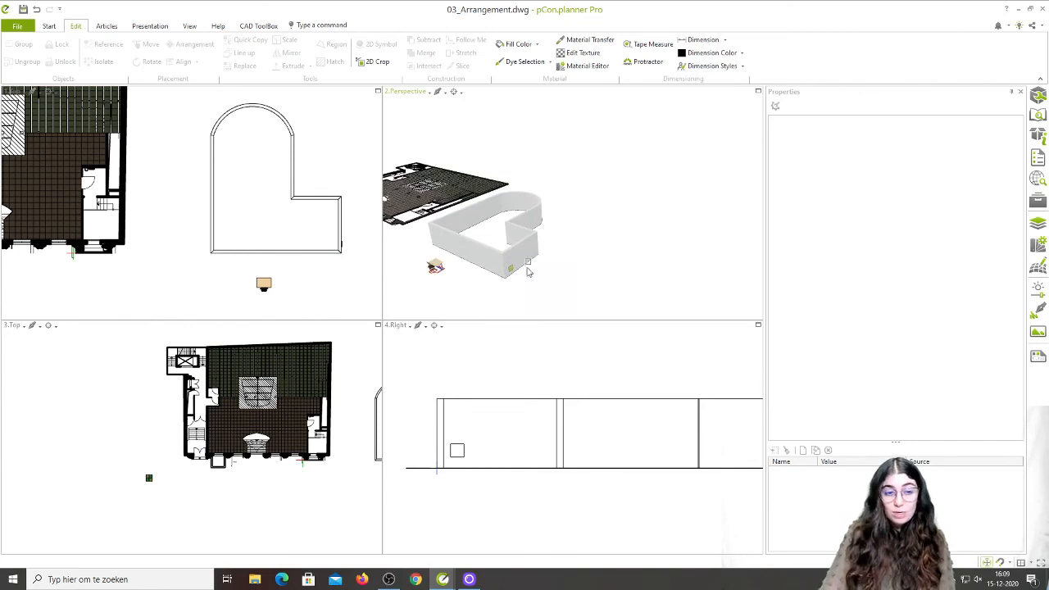
scroll(528, 270, up, 2)
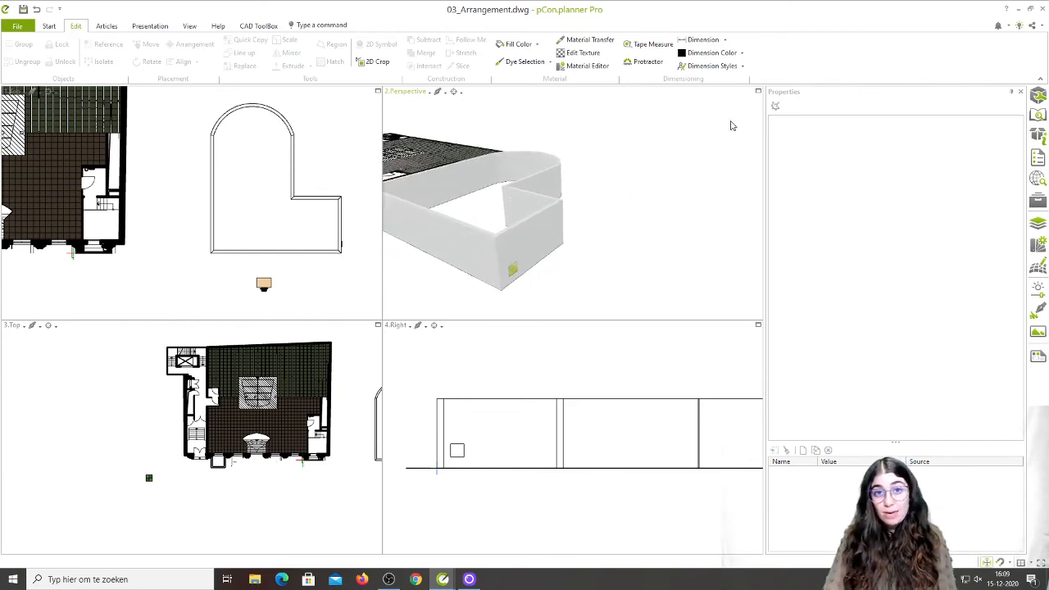
click(758, 91)
scroll(242, 444, up, 2)
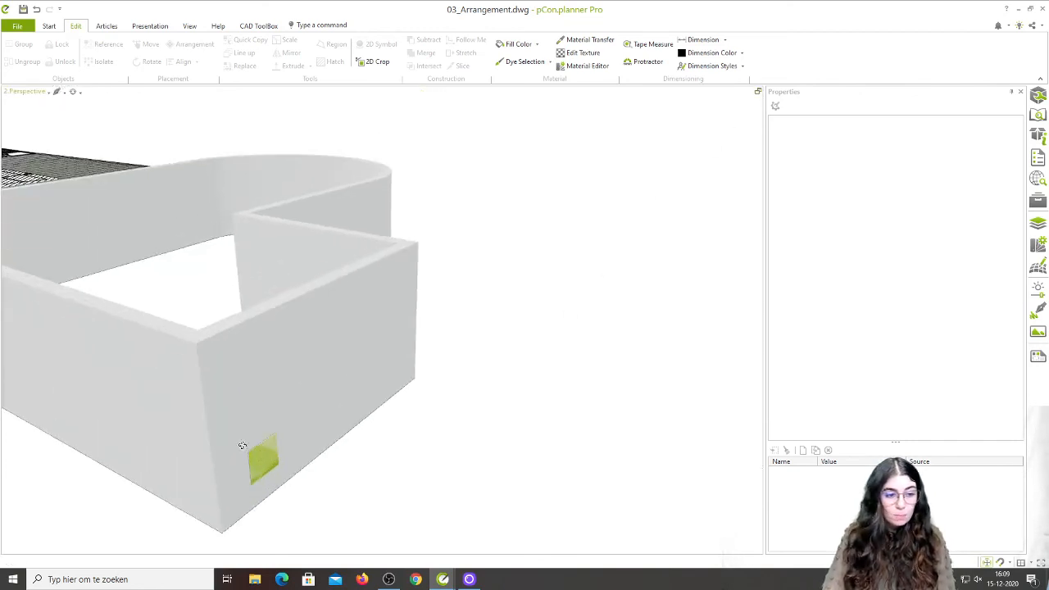
Step: Draw a large pentagon freehand on the room's outer wall, beside the small green tile
right_drag(243, 445, 211, 407)
middle_drag(394, 402, 391, 371)
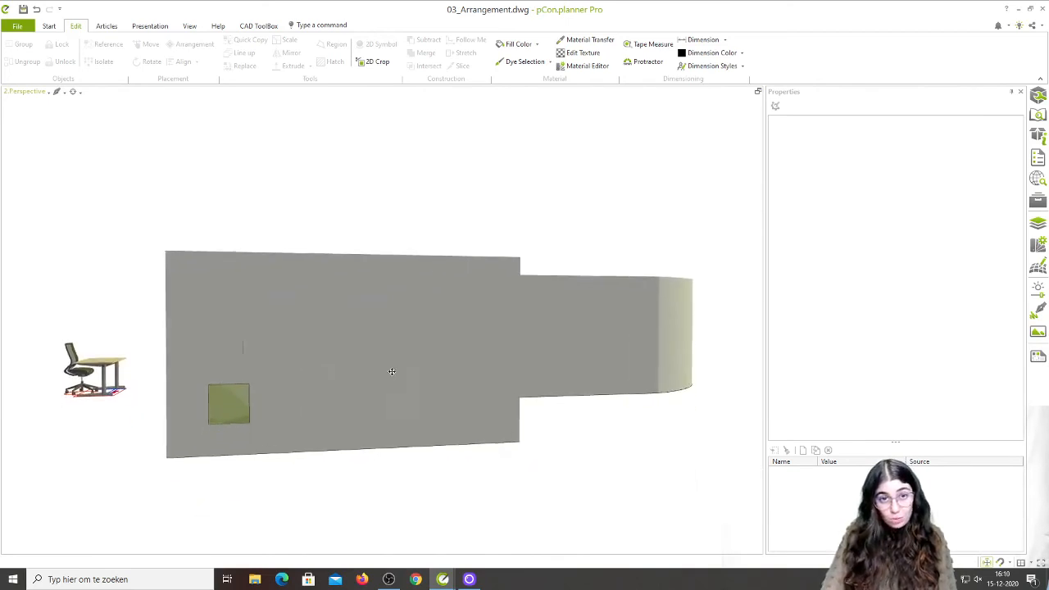
right_drag(391, 371, 396, 389)
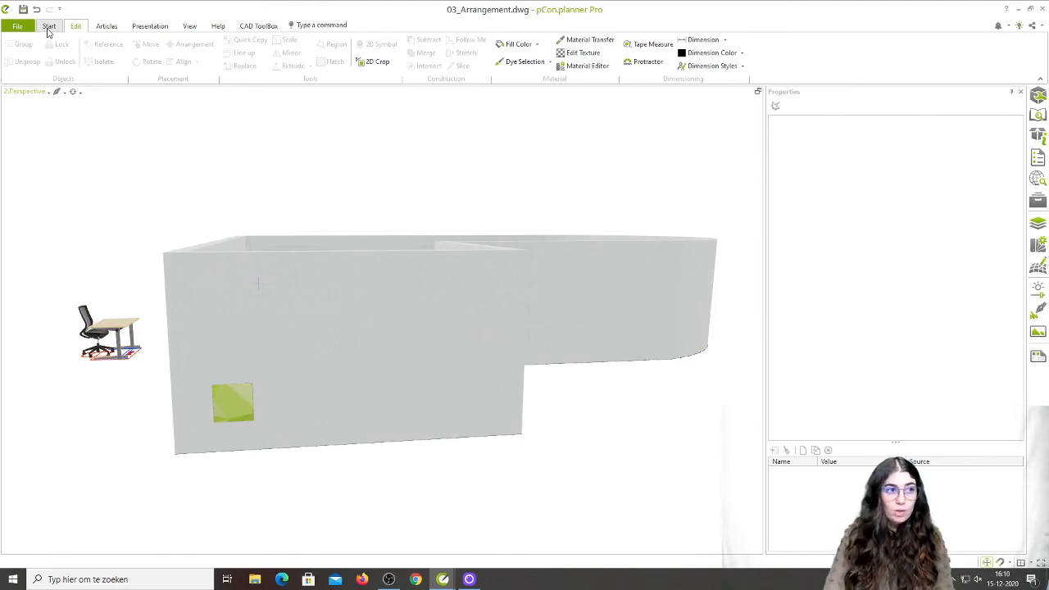
click(49, 27)
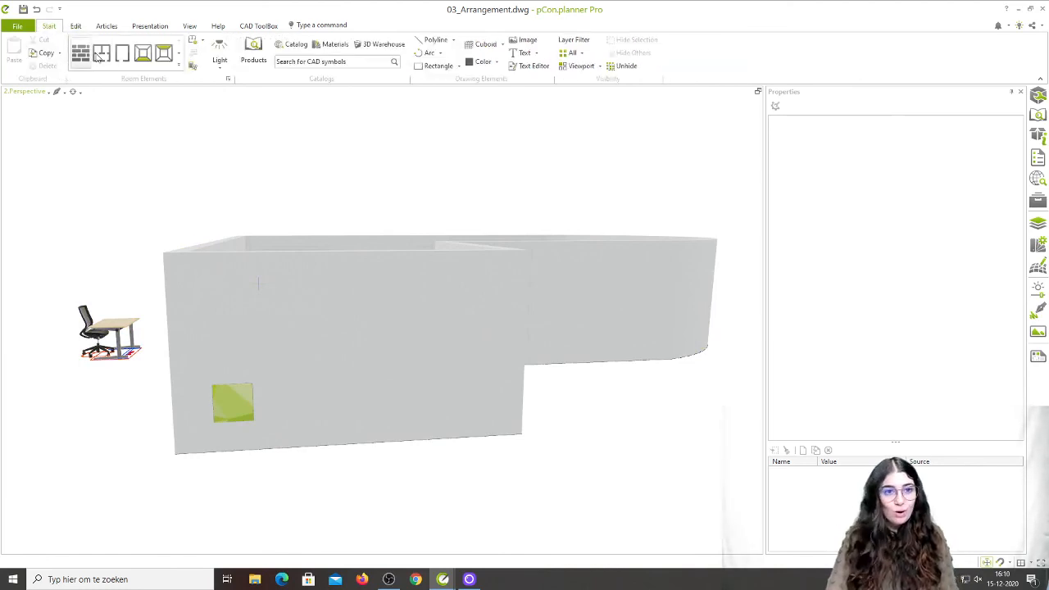
click(459, 68)
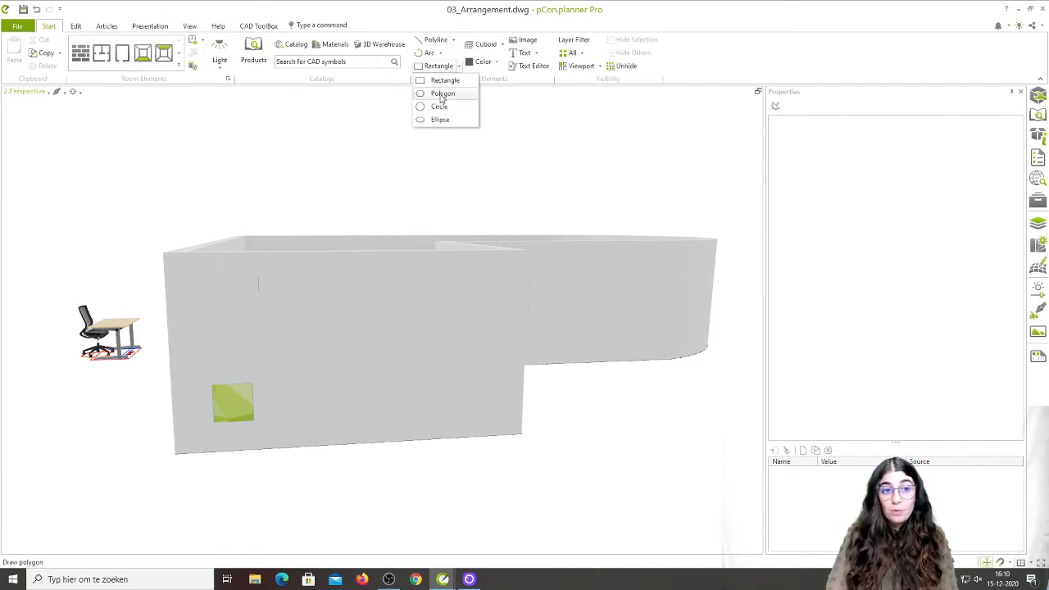
click(442, 93)
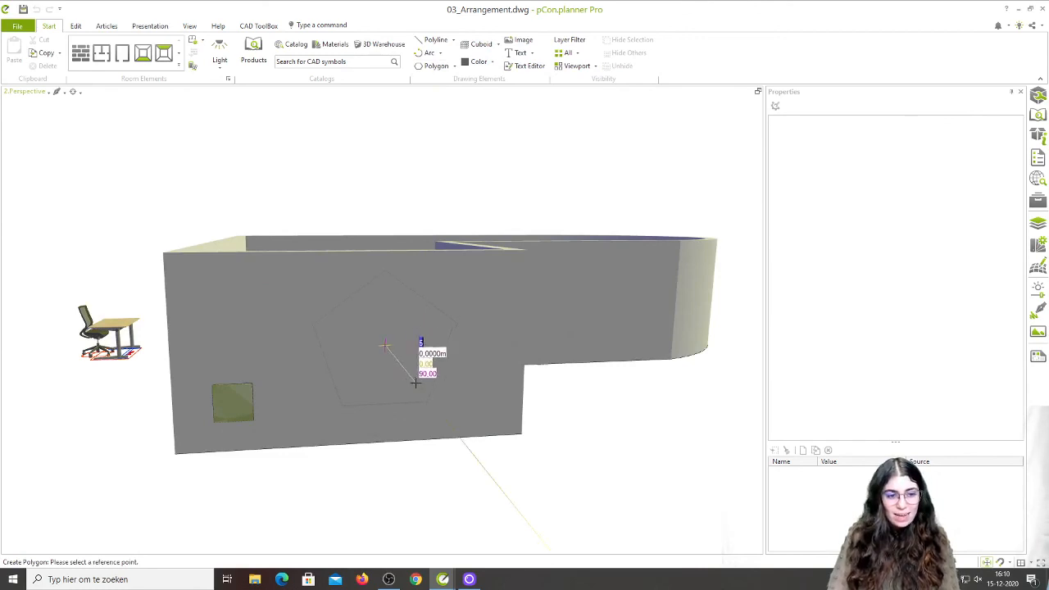
click(446, 401)
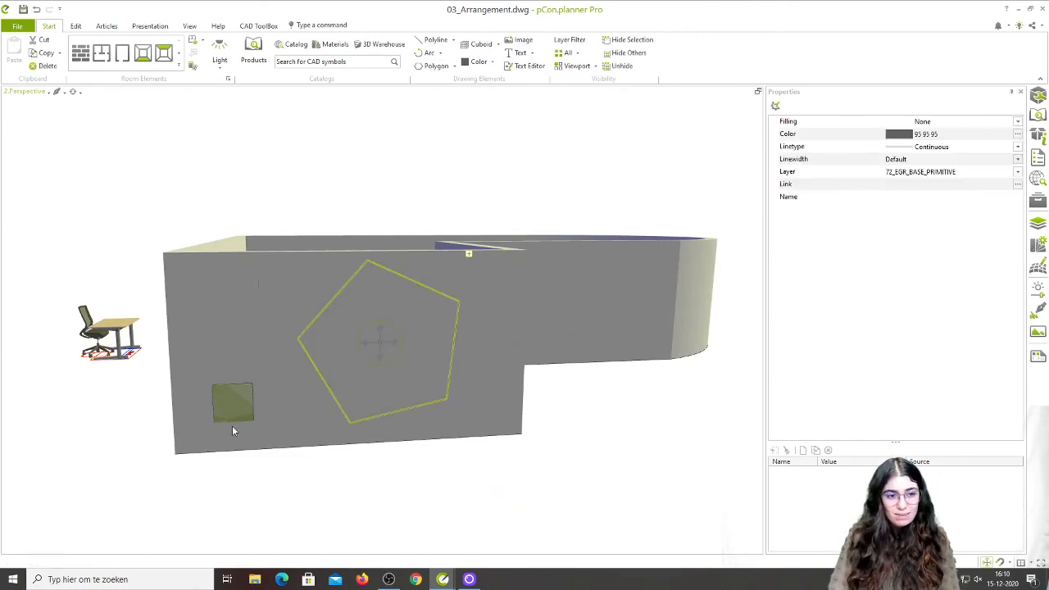
Step: Fill the pentagon with an arrangement of the green tile, spaced about 0.59 m along the baseline and about 0.59 m perpendicular to it
click(76, 25)
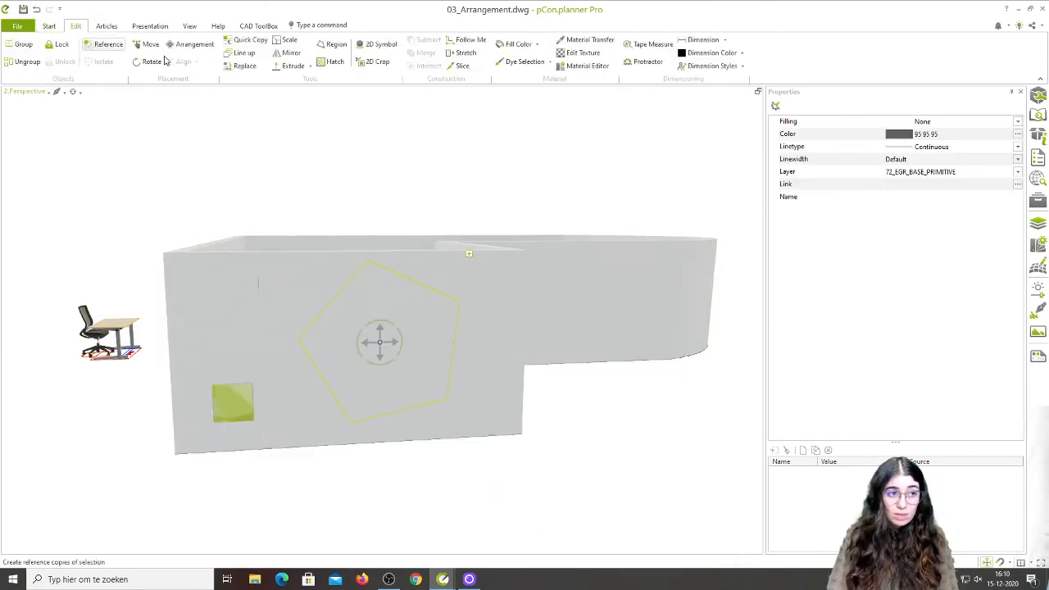
click(188, 44)
scroll(231, 430, up, 2)
click(202, 432)
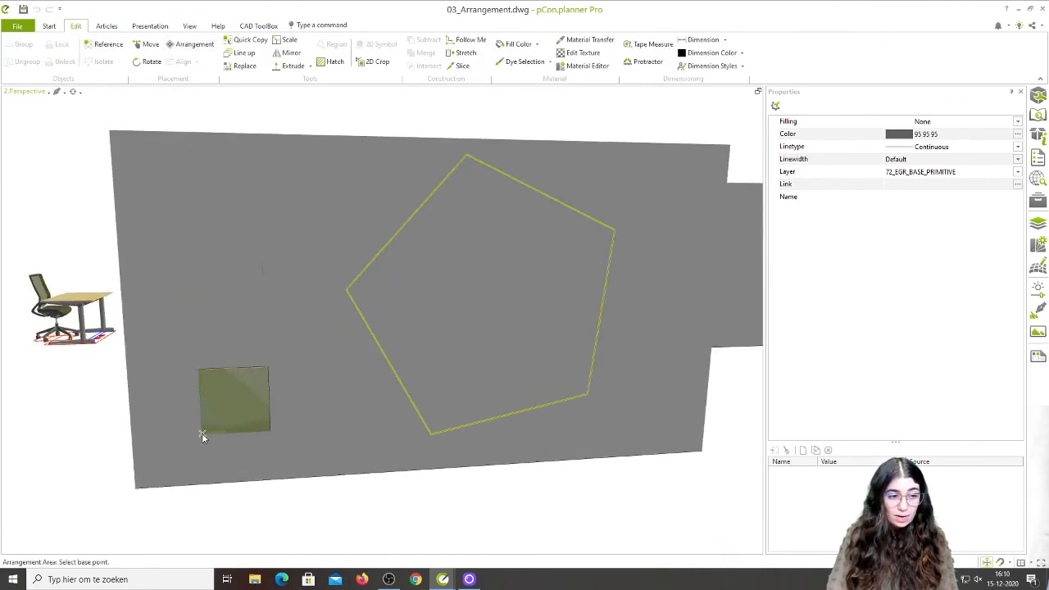
click(270, 429)
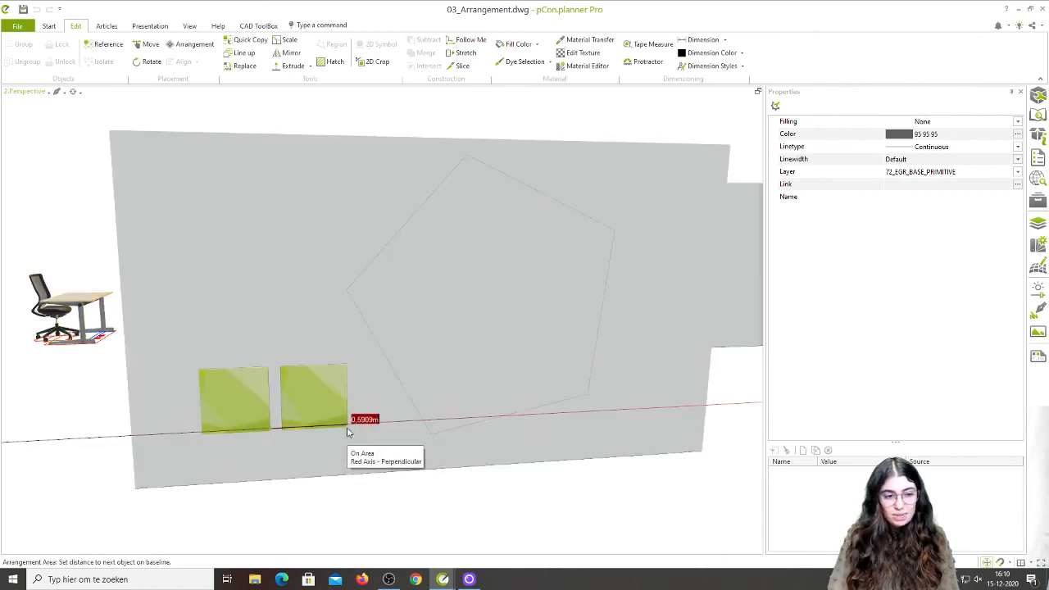
click(347, 433)
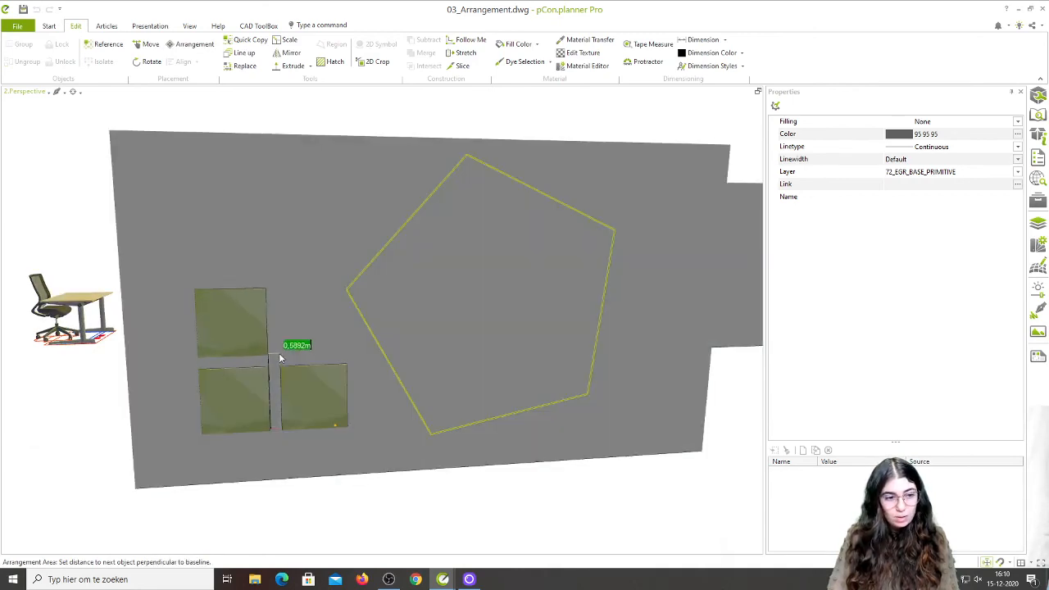
click(279, 352)
right_drag(564, 383, 448, 290)
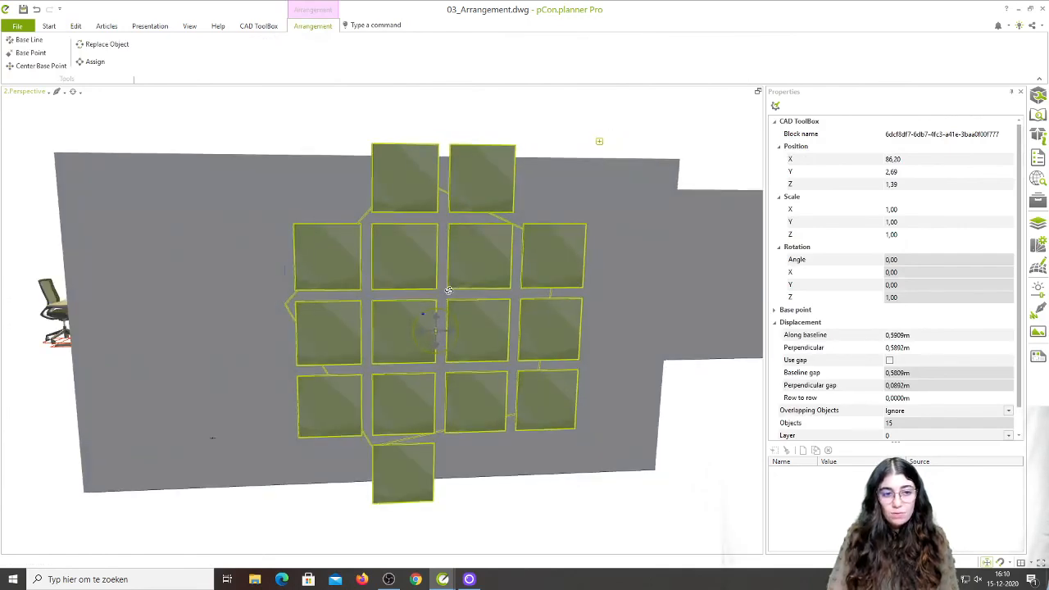
Step: Set the tile arrangement's overlapping objects option to Trim and deselect the arrangement
click(898, 412)
click(893, 439)
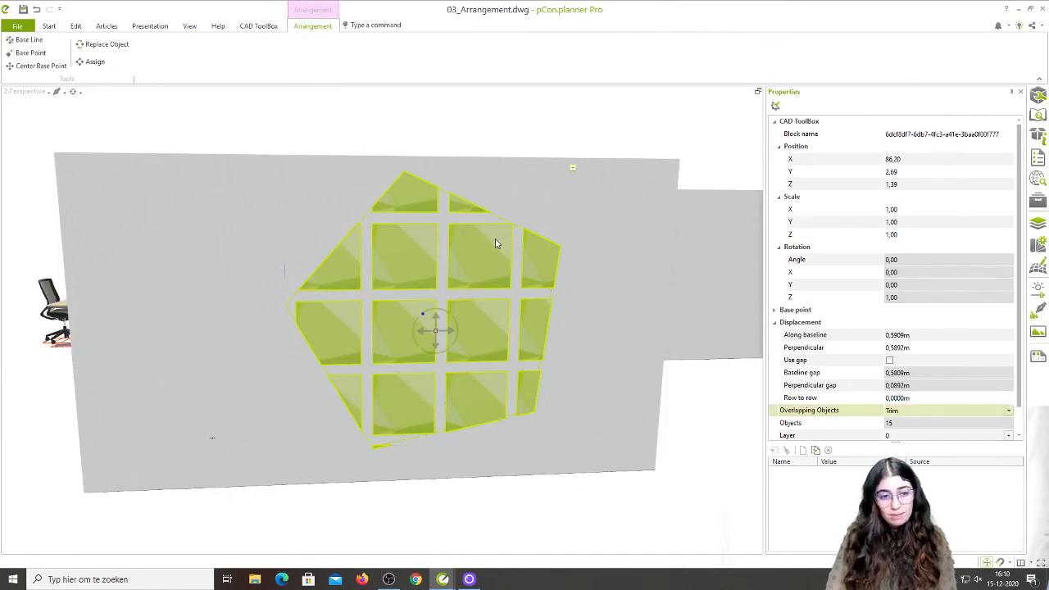
scroll(603, 295, up, 1)
click(728, 468)
middle_drag(512, 342, 461, 340)
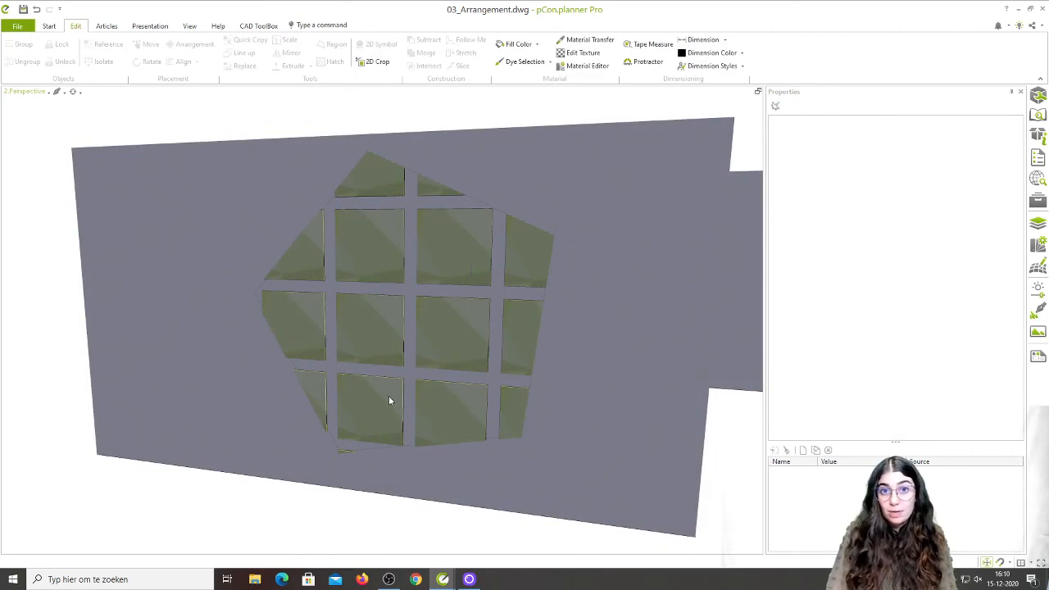
middle_drag(417, 386, 440, 353)
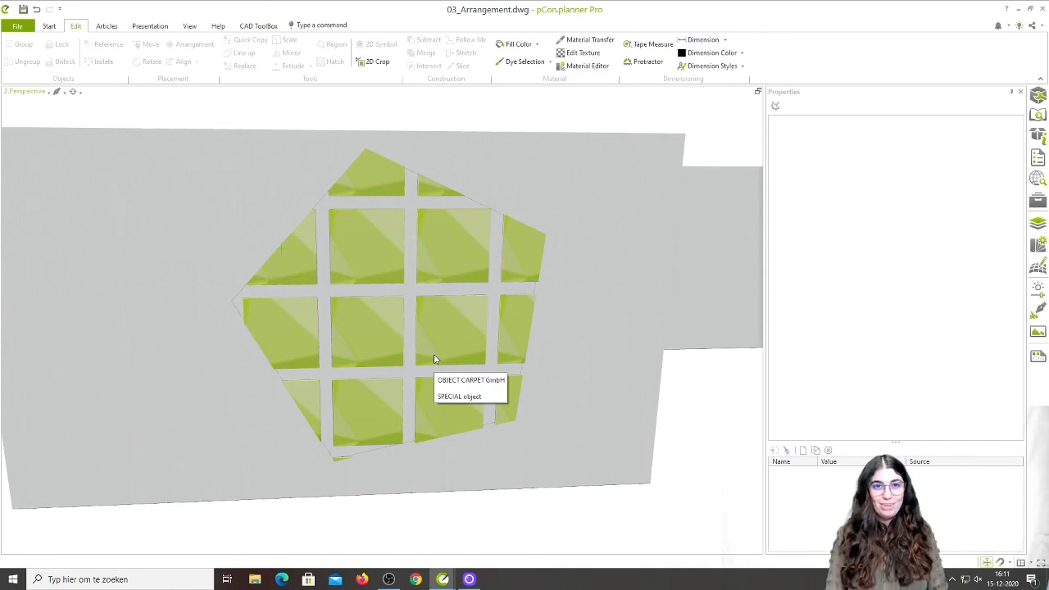
Step: Close the properties display and, in the maximized top view, place five staggered copies of the desk and chair inside the round-ended room
click(1020, 91)
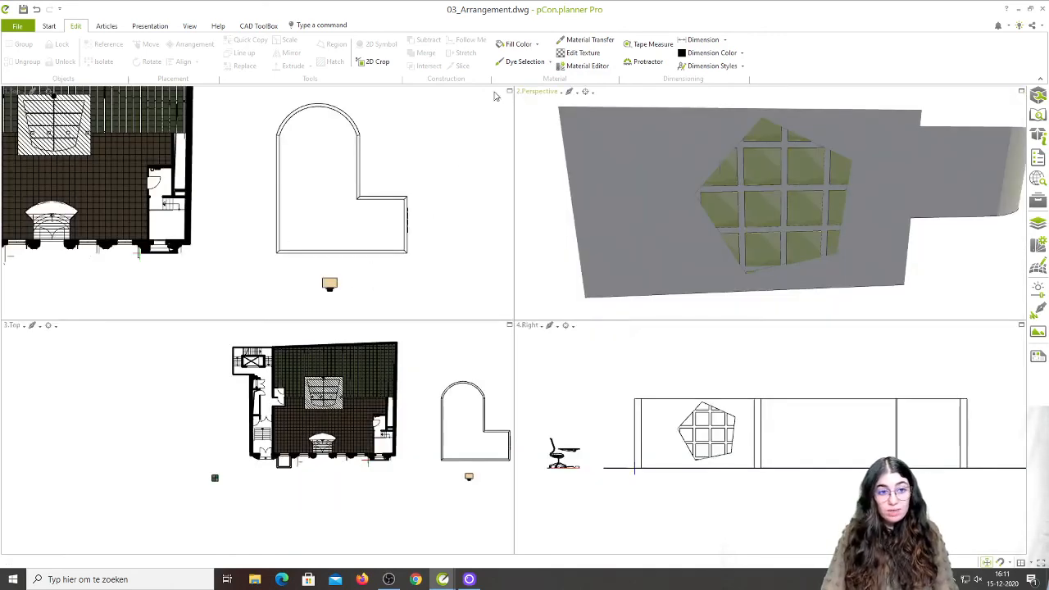
click(508, 91)
drag(700, 509, 543, 423)
ctrl+drag(660, 489, 598, 202)
ctrl+click(596, 204)
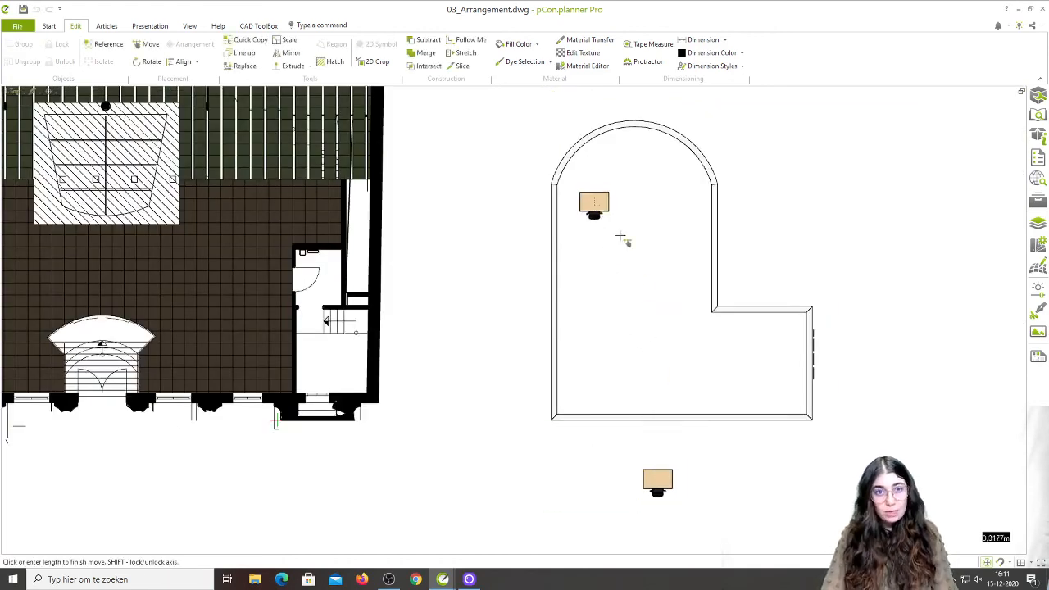
click(640, 238)
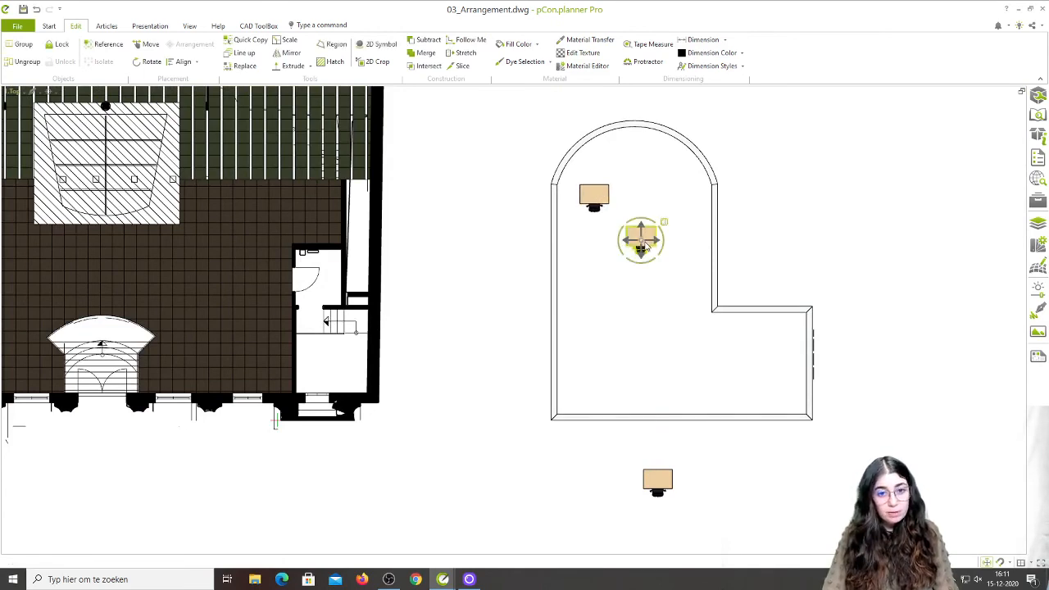
ctrl+click(640, 242)
click(621, 302)
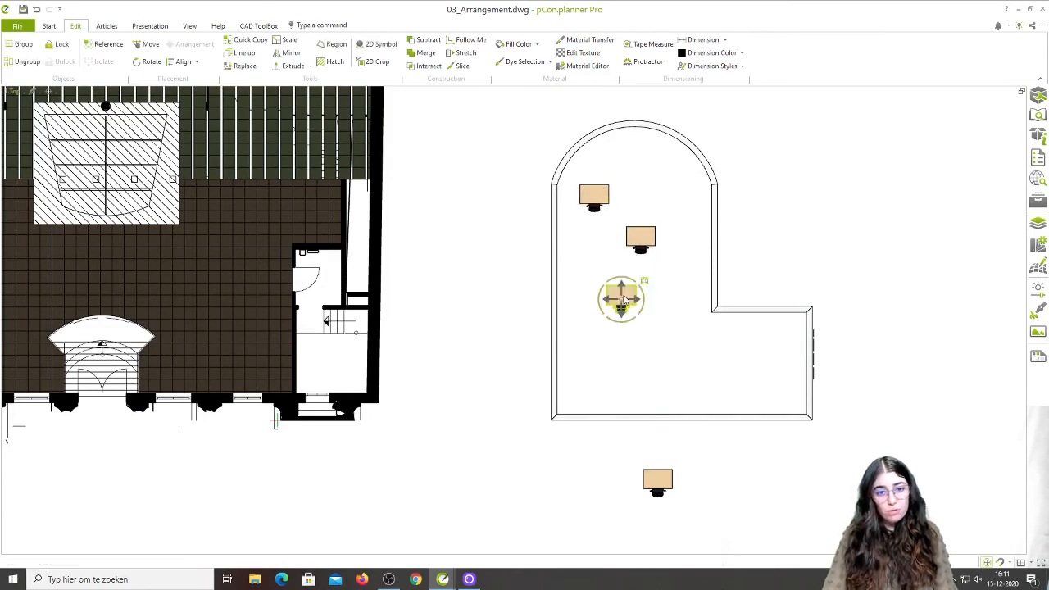
ctrl+click(621, 301)
click(673, 339)
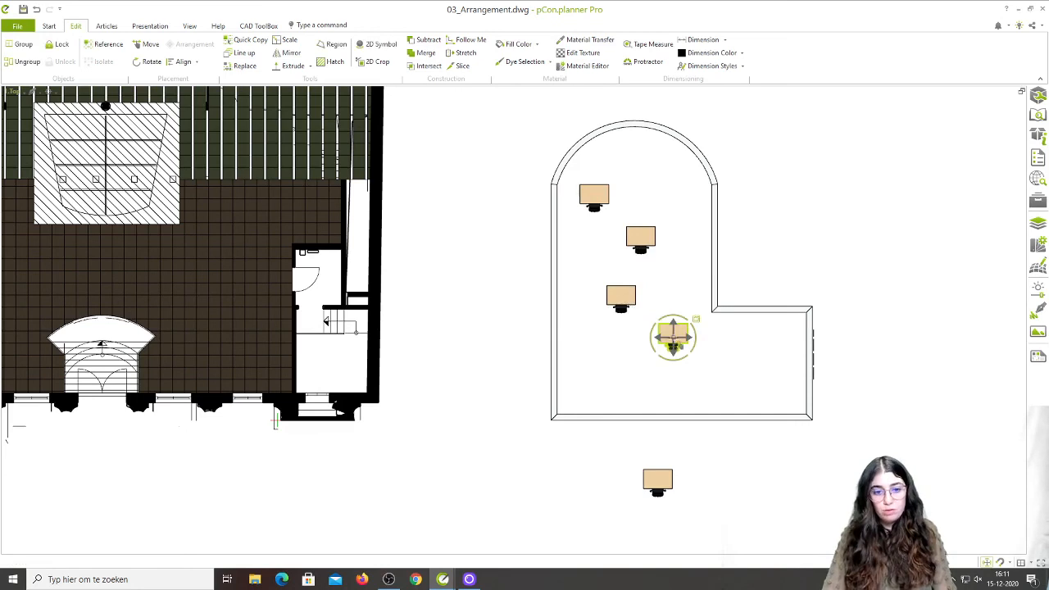
ctrl+click(673, 339)
click(578, 384)
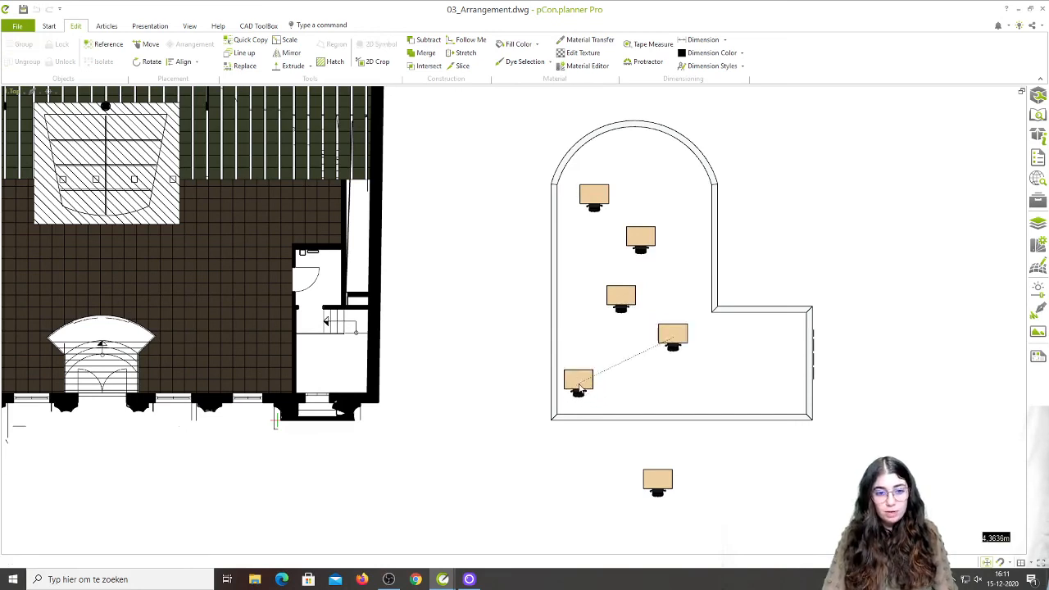
Step: Select the five desks inside the room and try centering them horizontally
drag(570, 175, 705, 412)
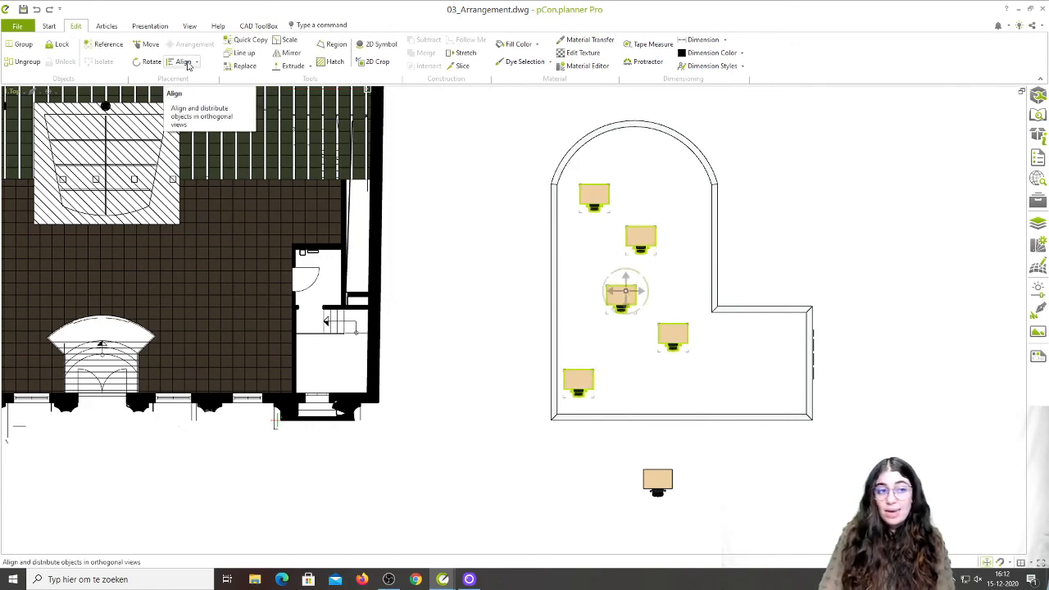
click(185, 61)
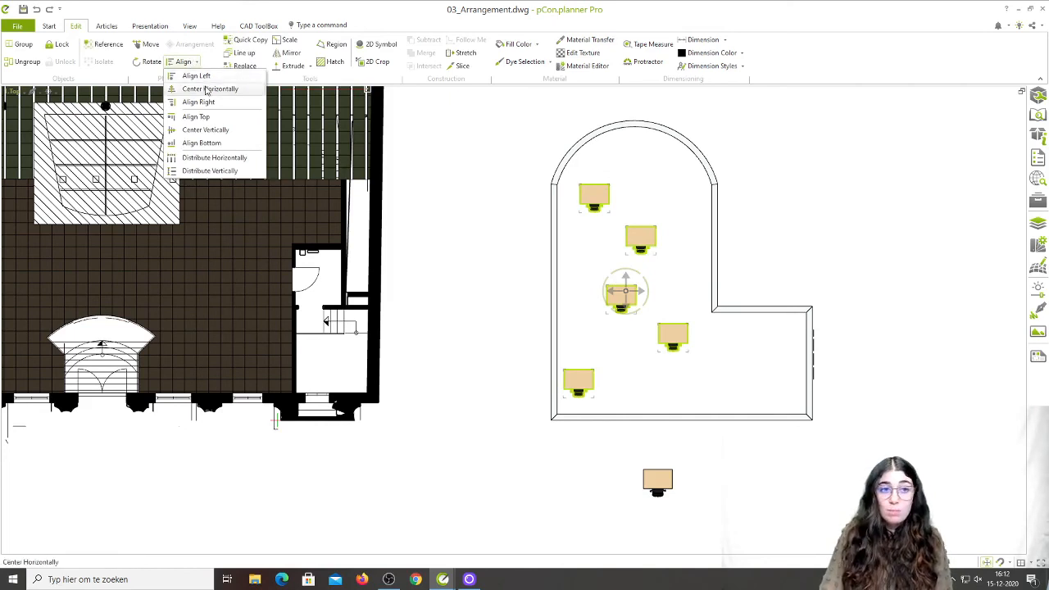
click(208, 88)
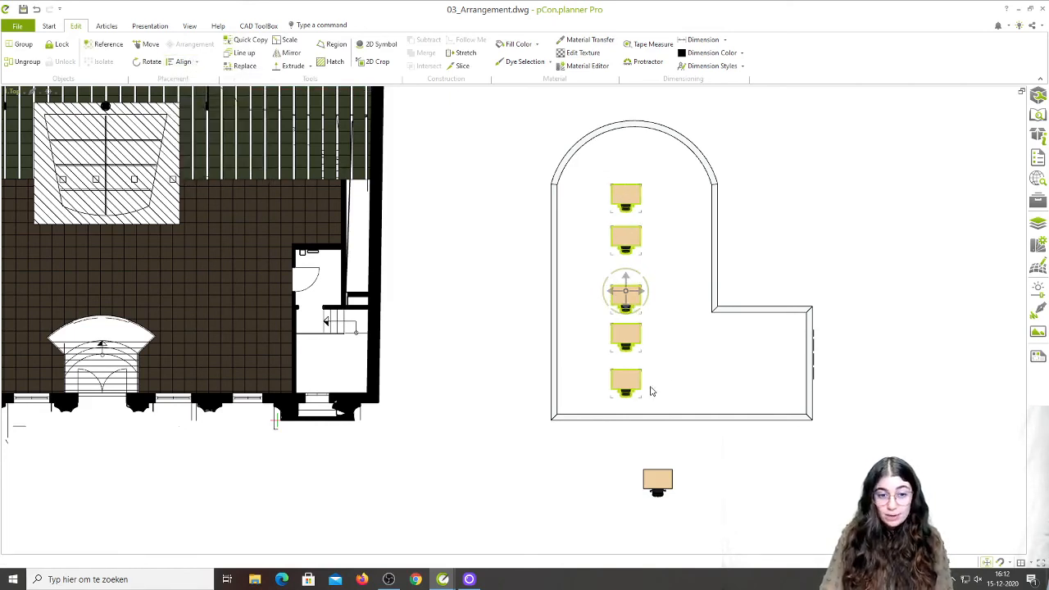
key(ctrl+z)
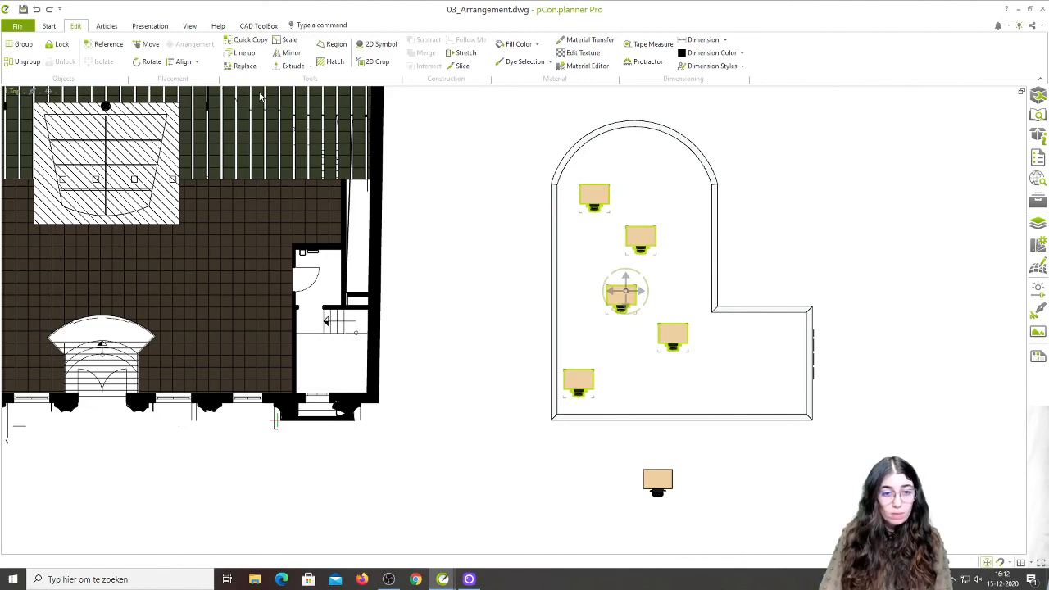
Step: Try aligning the five selected desks to their bottom edges
click(183, 61)
click(201, 143)
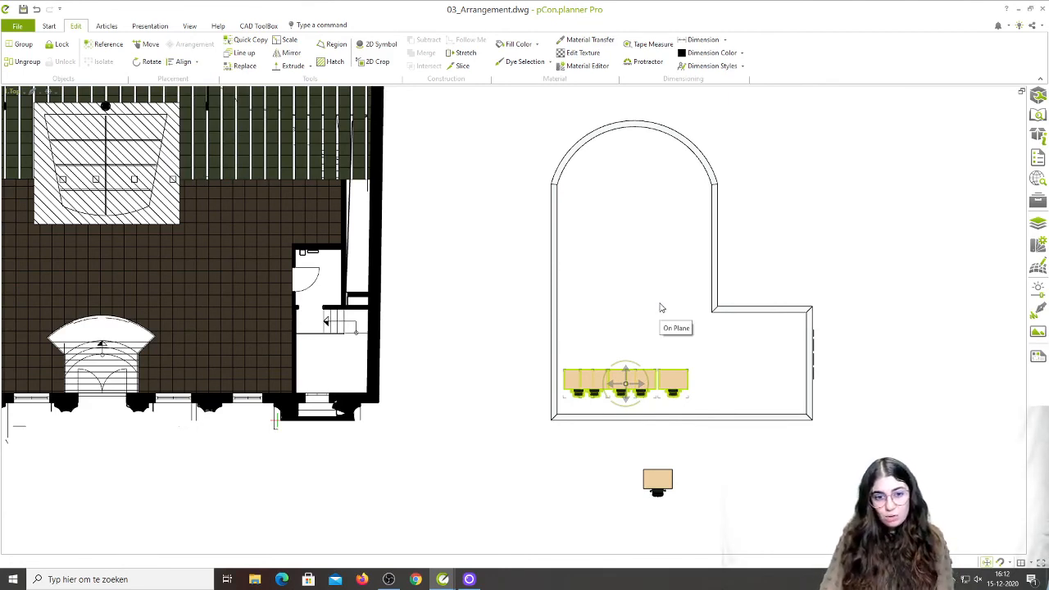
key(ctrl+z)
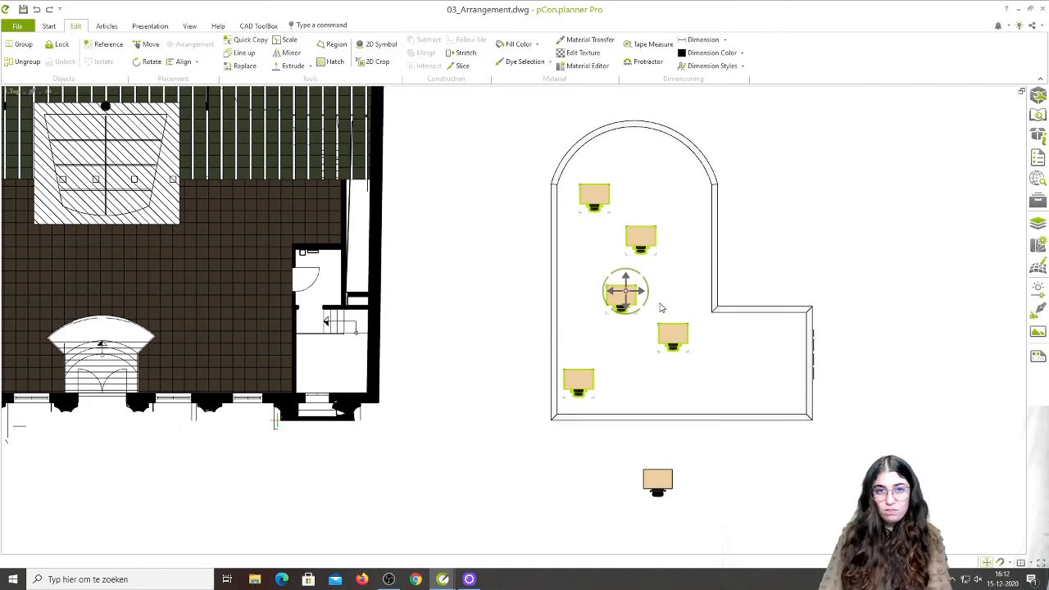
Step: Center the five selected desks vertically into one row and deselect them
click(182, 61)
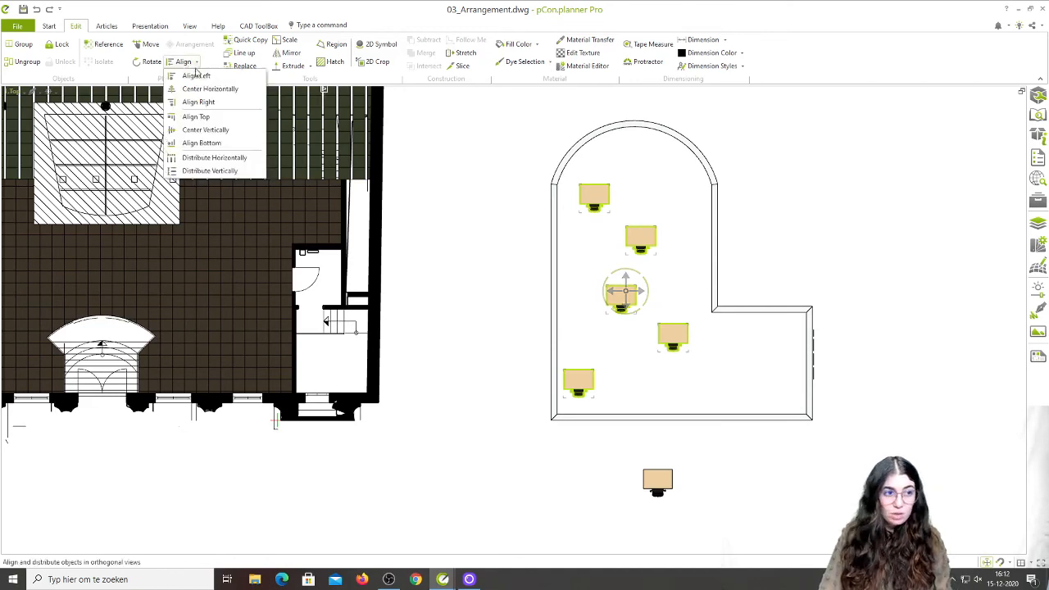
click(218, 132)
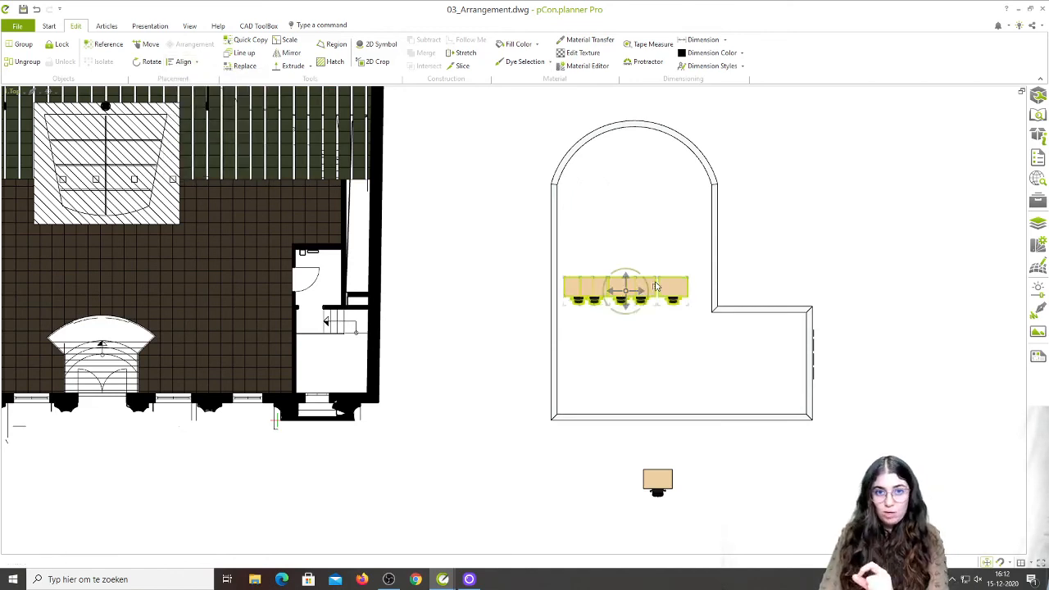
click(658, 237)
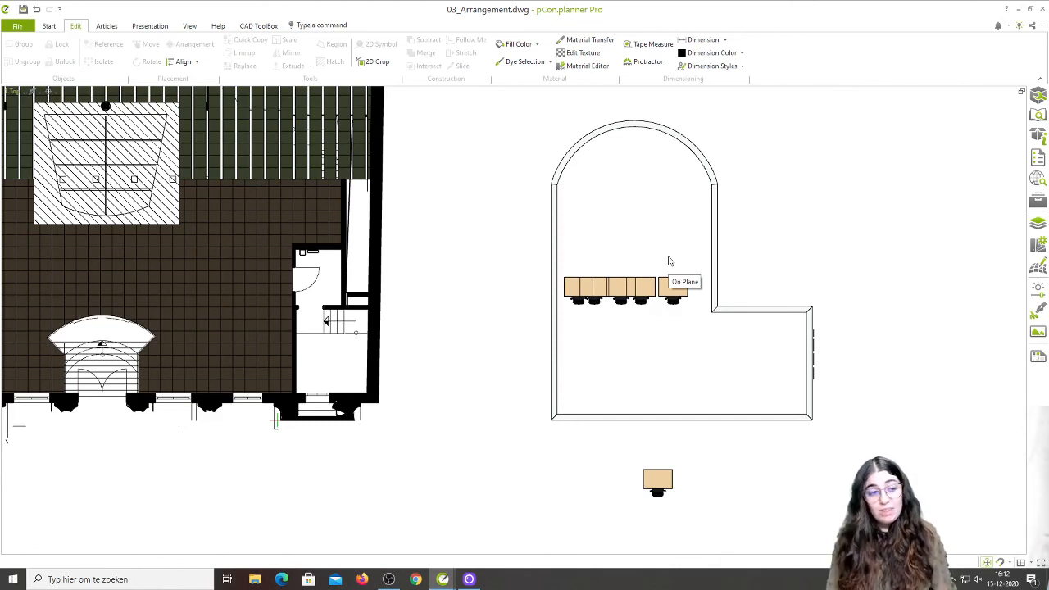
scroll(430, 154, down, 1)
middle_drag(437, 156, 457, 198)
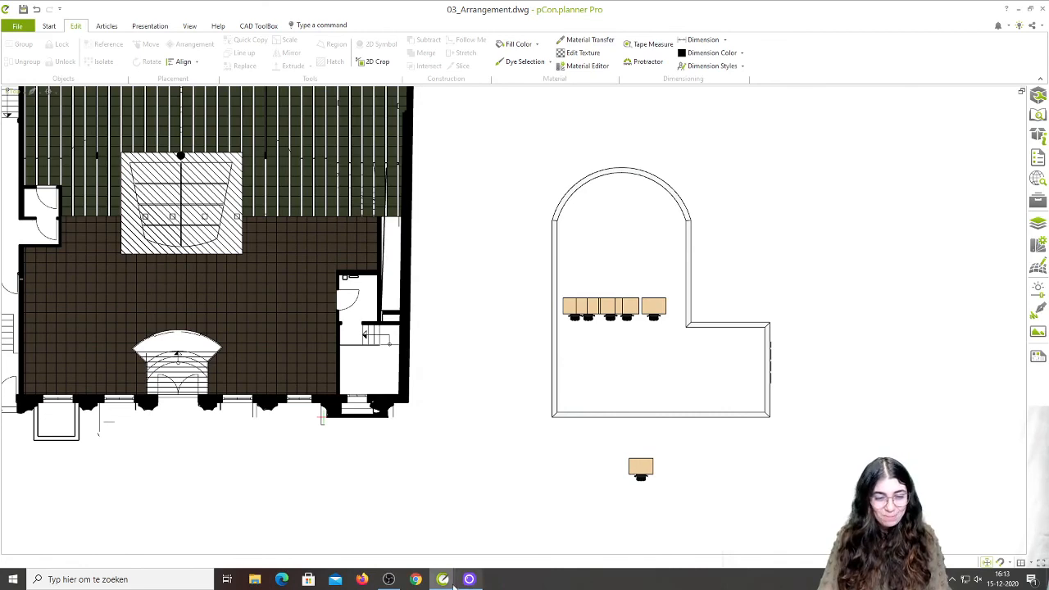
Step: Switch to the 04_Light.dwg drawing
mouse_move(442, 580)
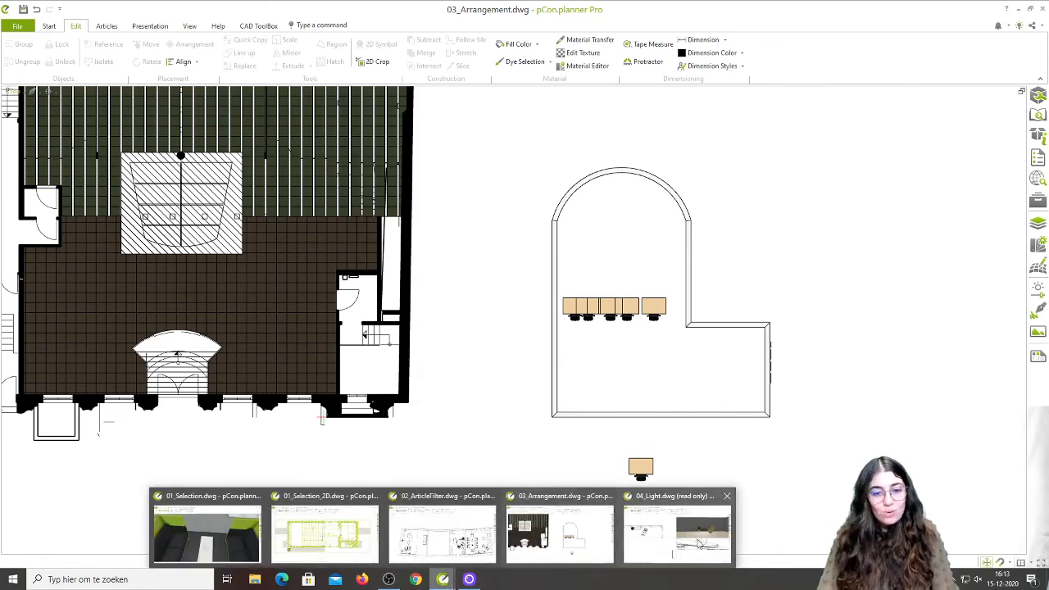
click(699, 543)
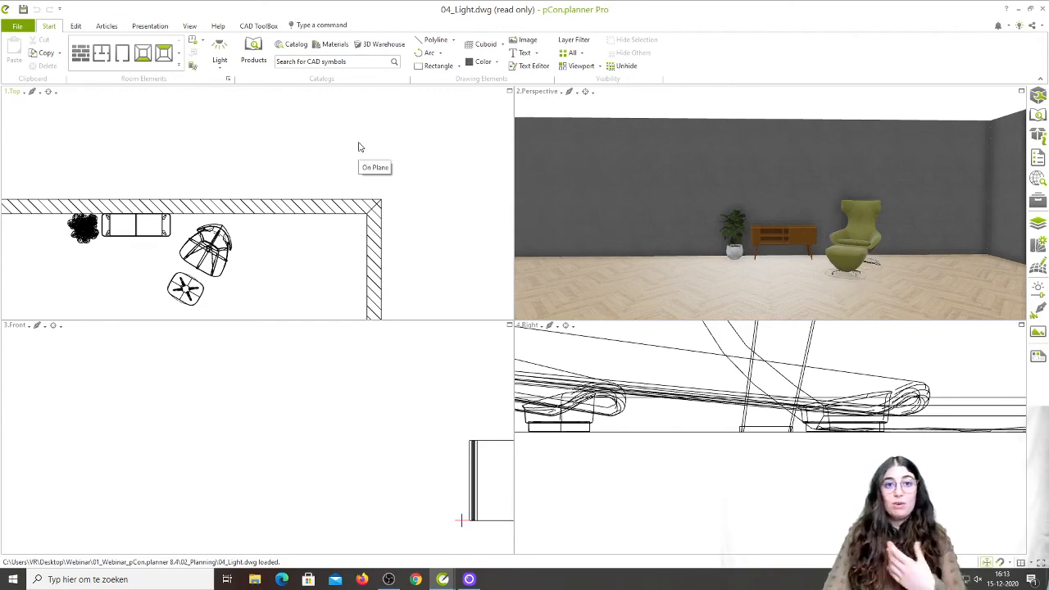
click(179, 63)
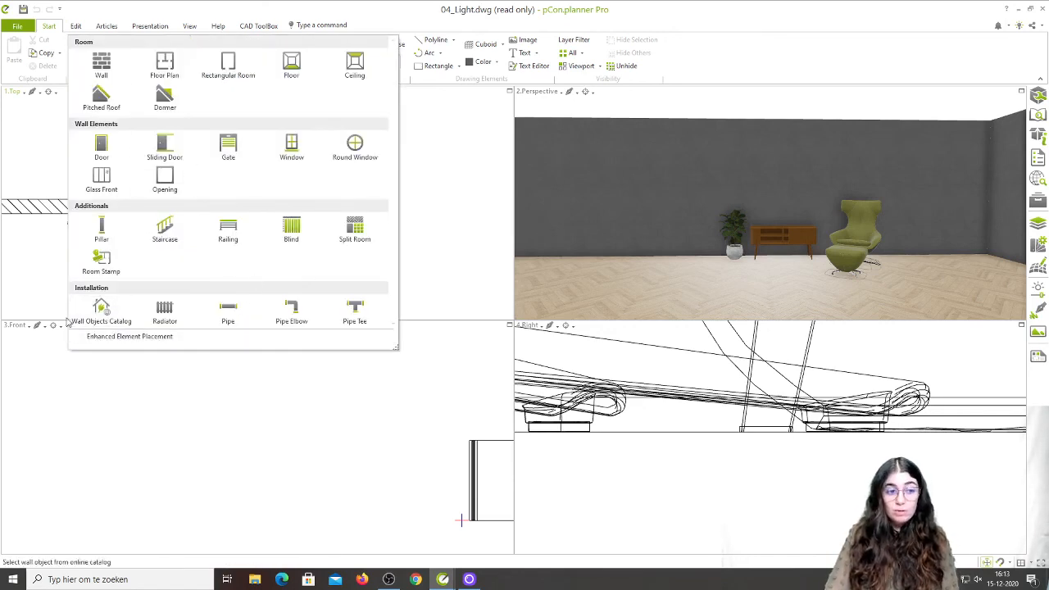
click(460, 268)
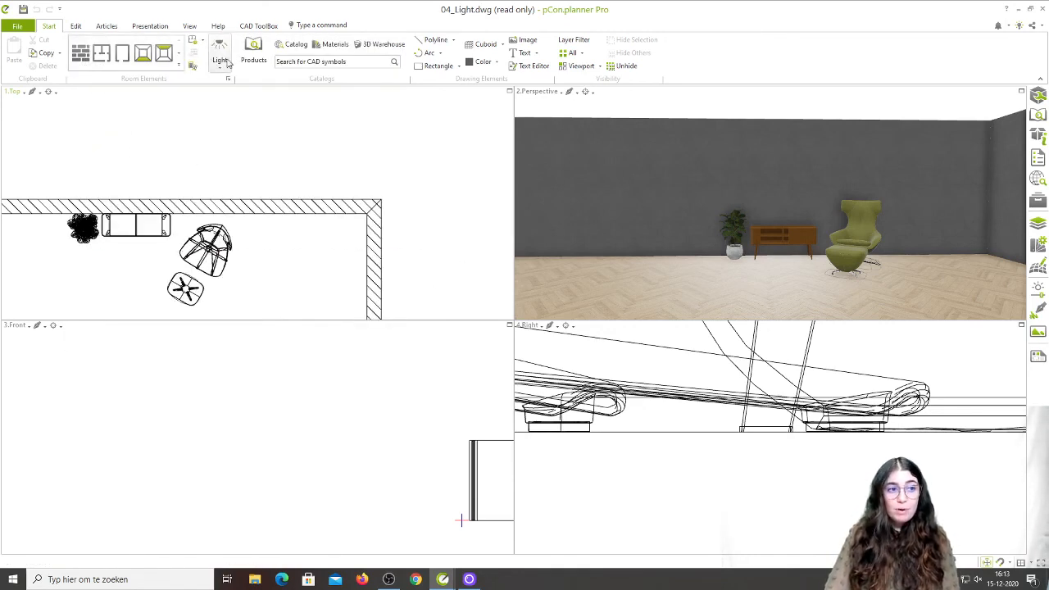
Step: Insert a standard spot light in the right view, above the furniture and aimed straight down at the floor
click(221, 70)
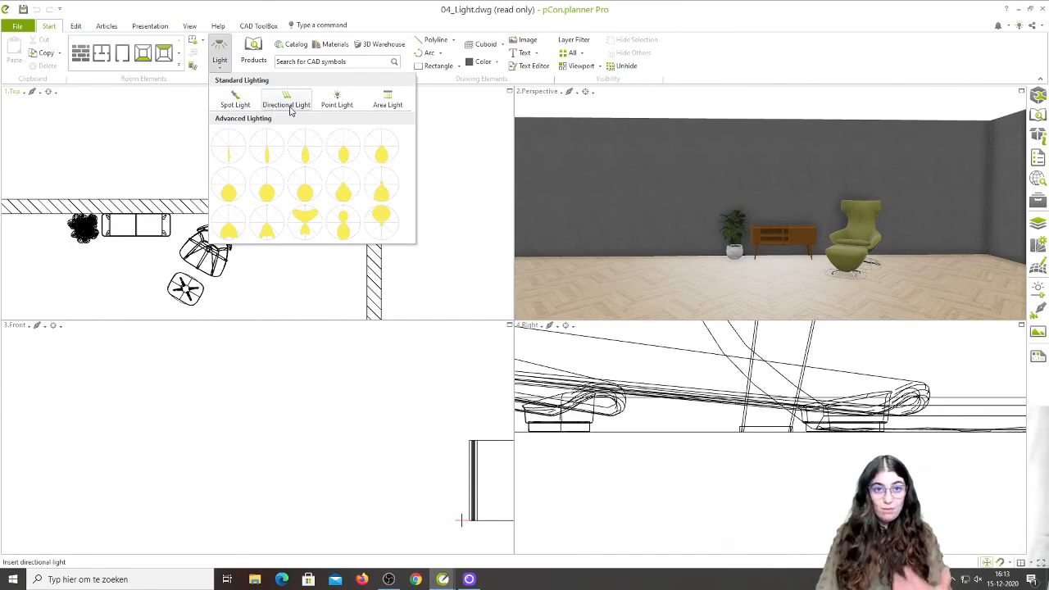
scroll(679, 453, down, 10)
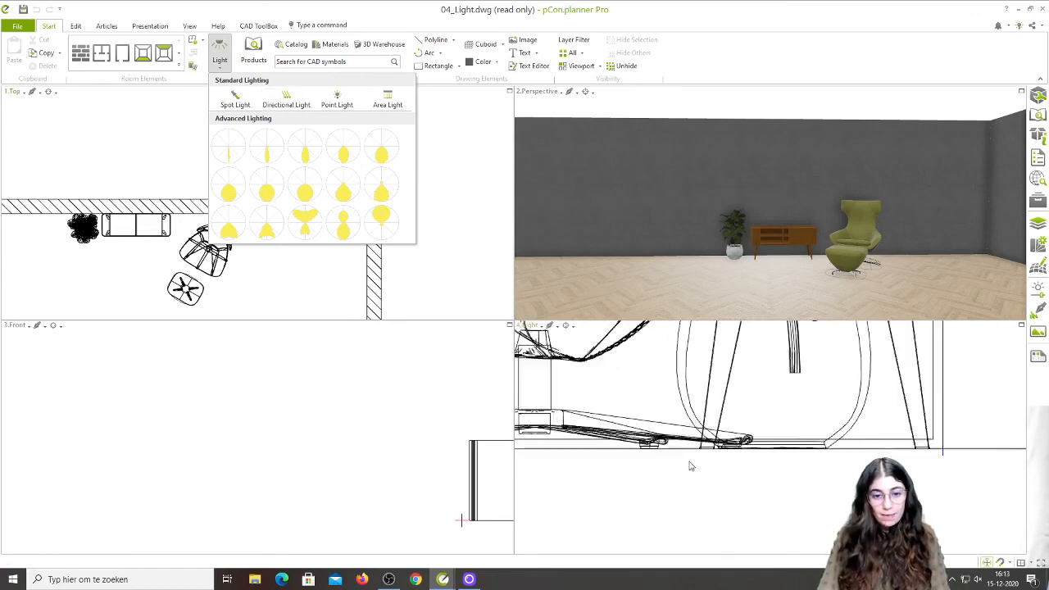
scroll(765, 445, down, 5)
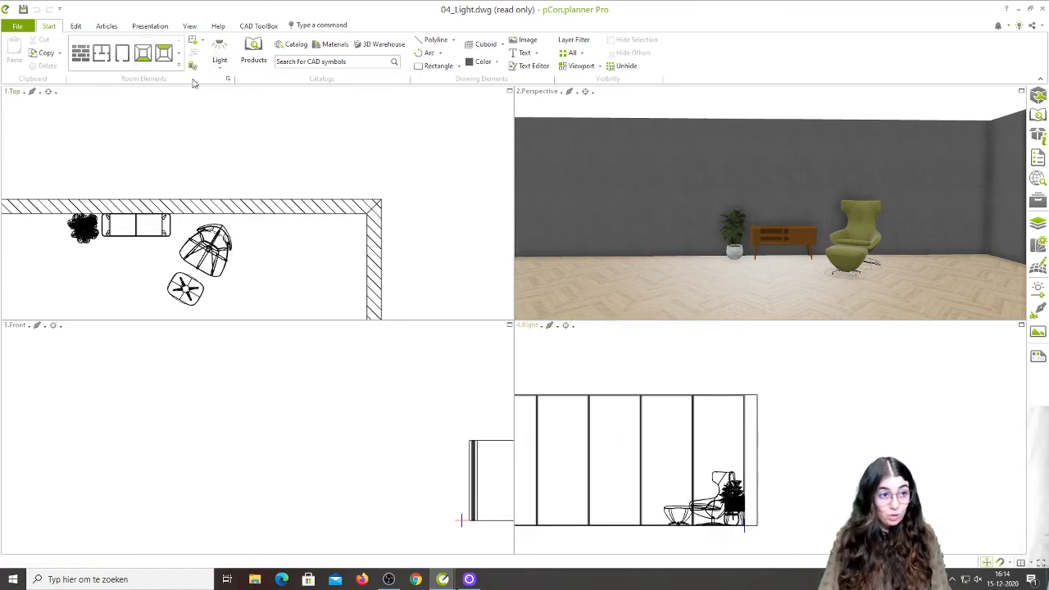
click(222, 67)
click(235, 103)
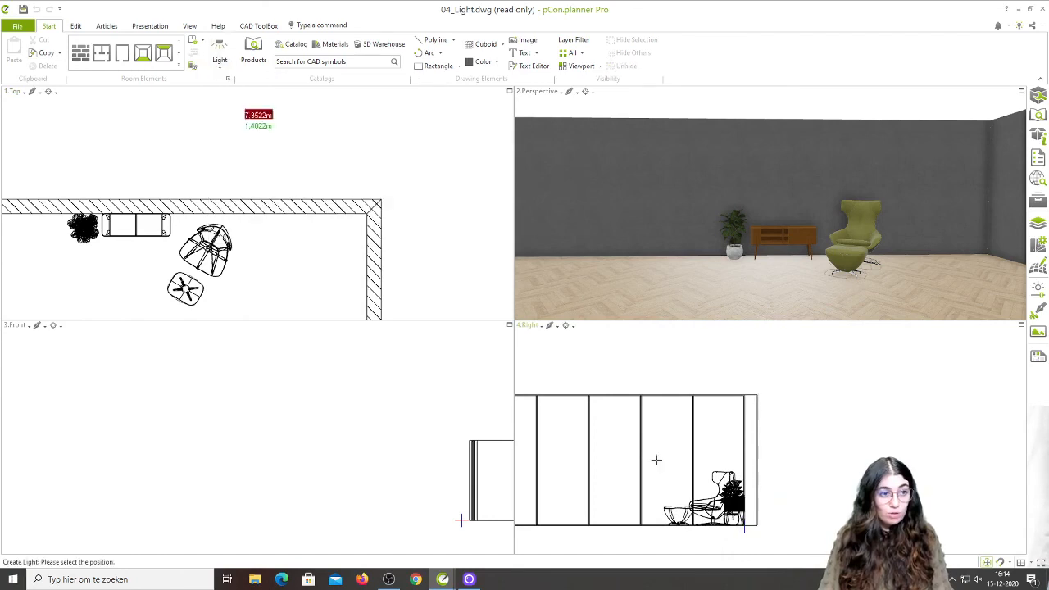
click(721, 447)
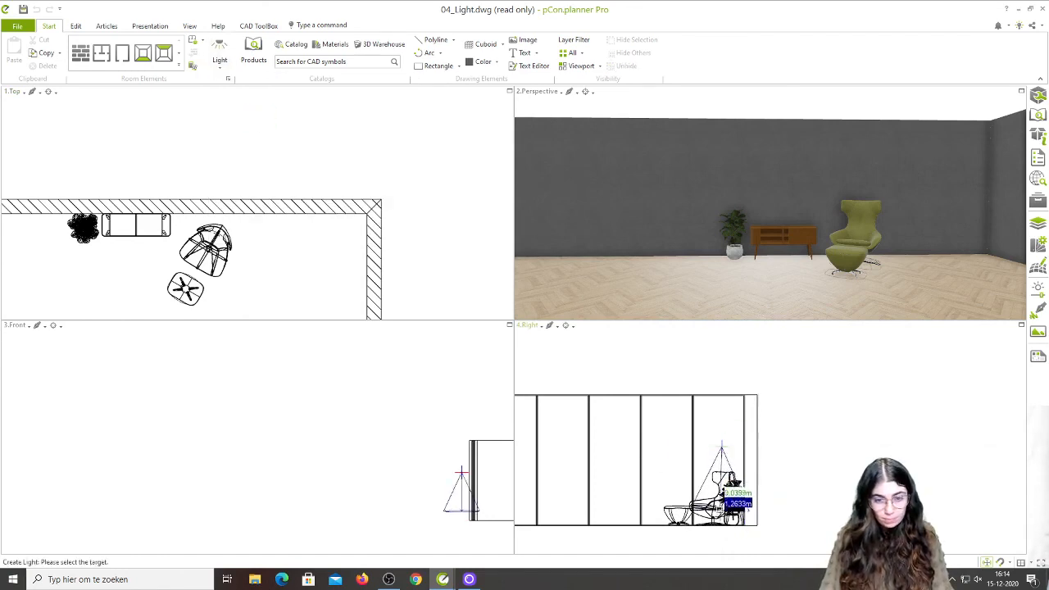
click(720, 518)
Step: Move the spot light horizontally in the front view from outside the room to above the sideboard
scroll(194, 347, down, 3)
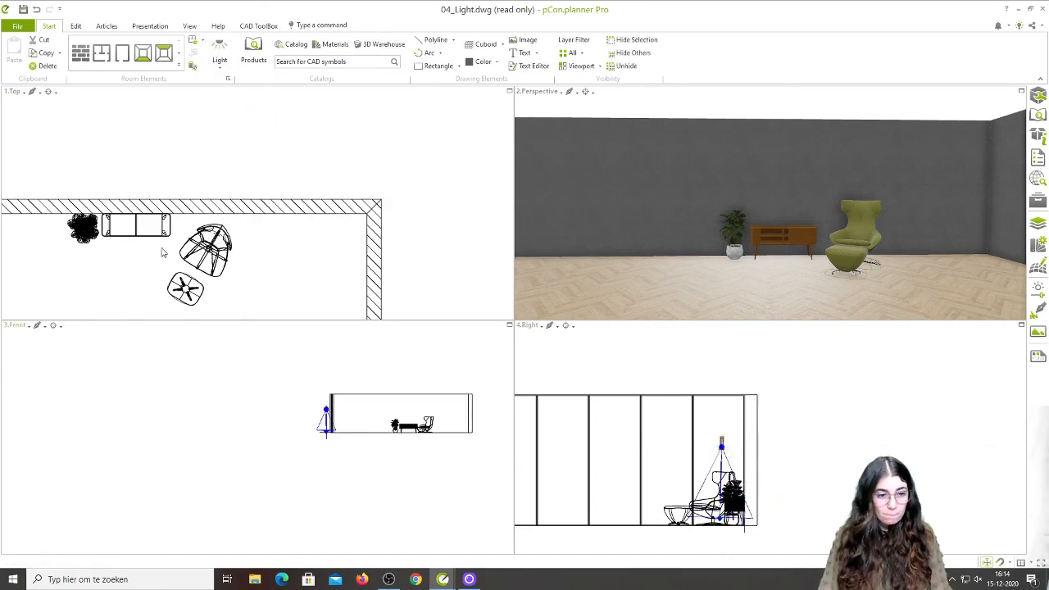
scroll(325, 406, up, 3)
scroll(327, 411, up, 3)
click(325, 407)
middle_drag(417, 410, 105, 381)
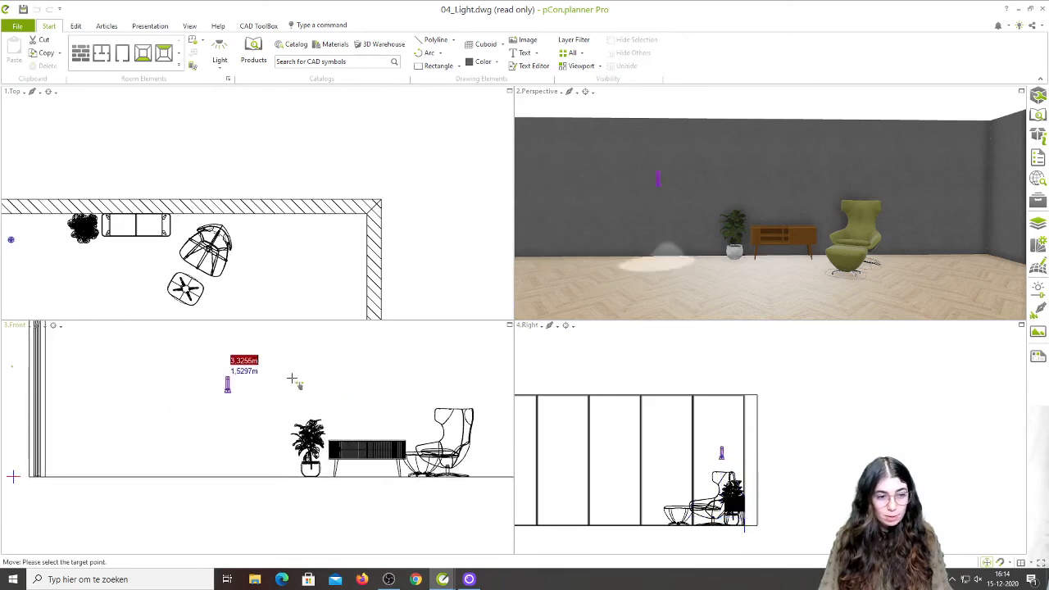
click(351, 379)
Step: Move the spot light in the top view closer to the back wall, over the sideboard, and deselect it
scroll(129, 245, up, 5)
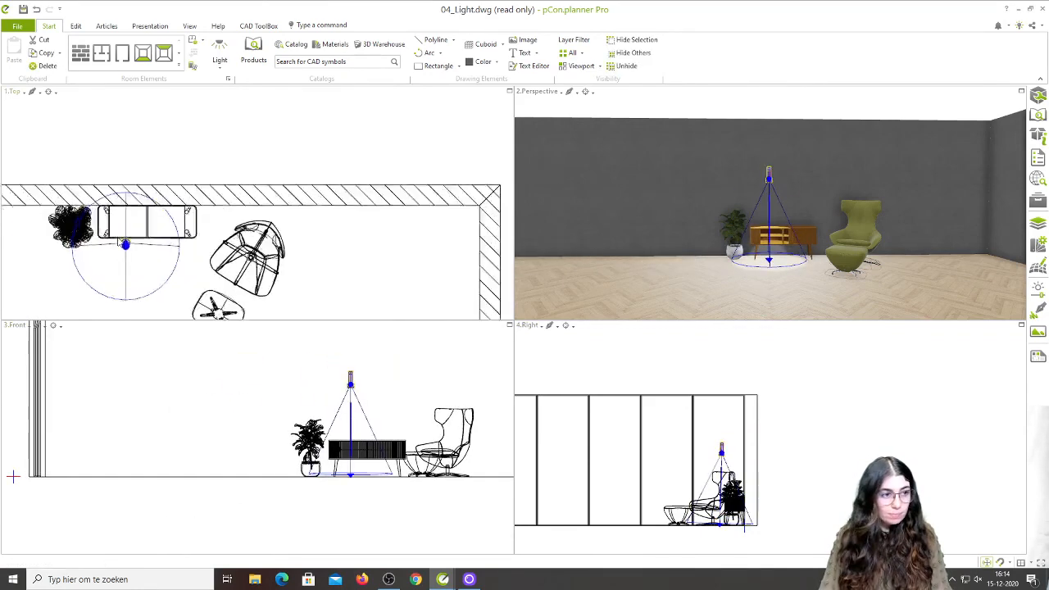
click(130, 245)
click(121, 194)
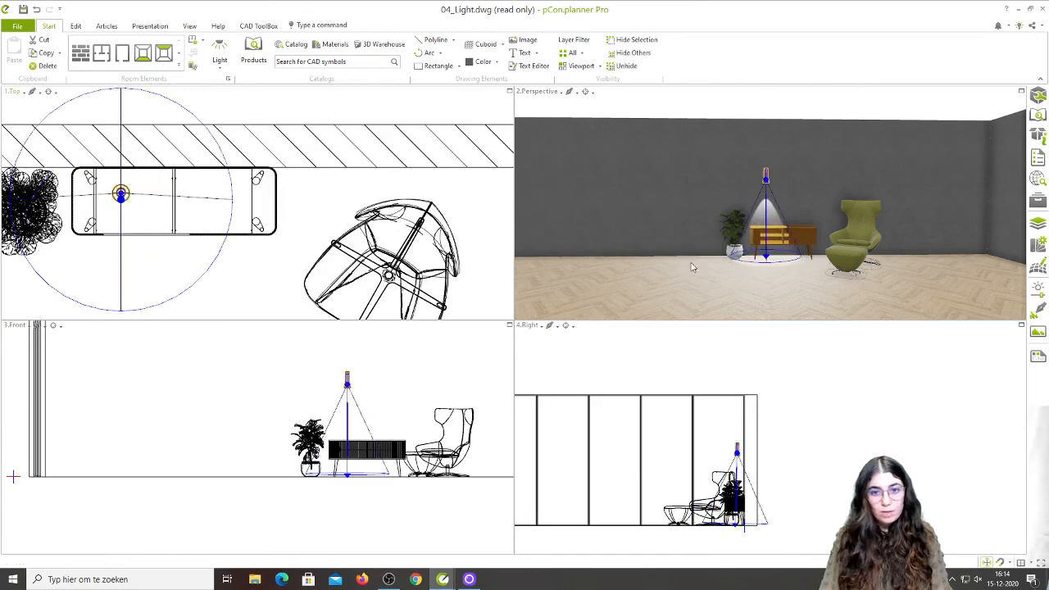
key(Escape)
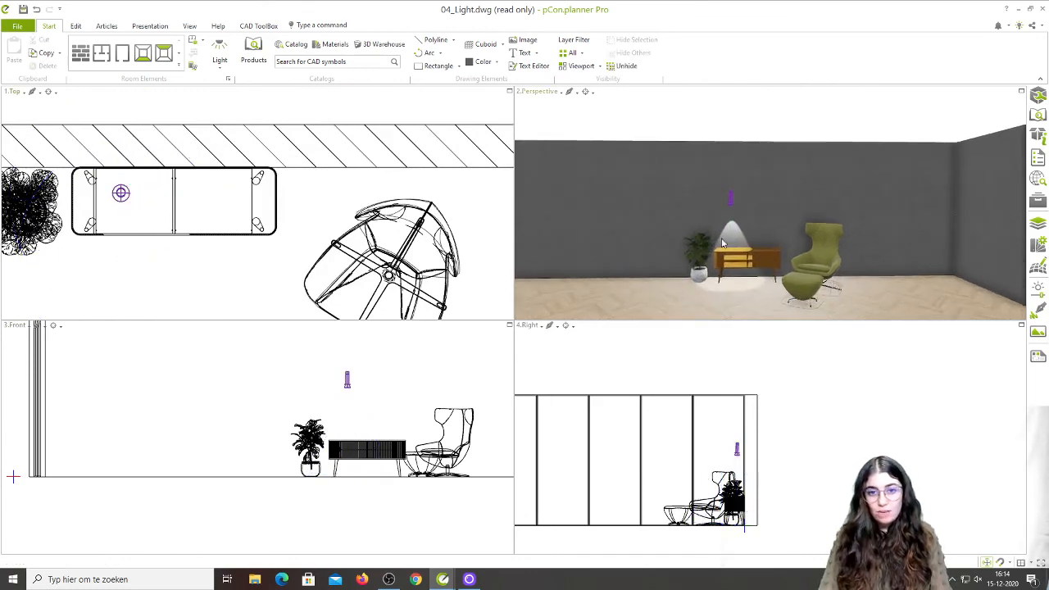
scroll(735, 238, up, 4)
scroll(737, 242, down, 4)
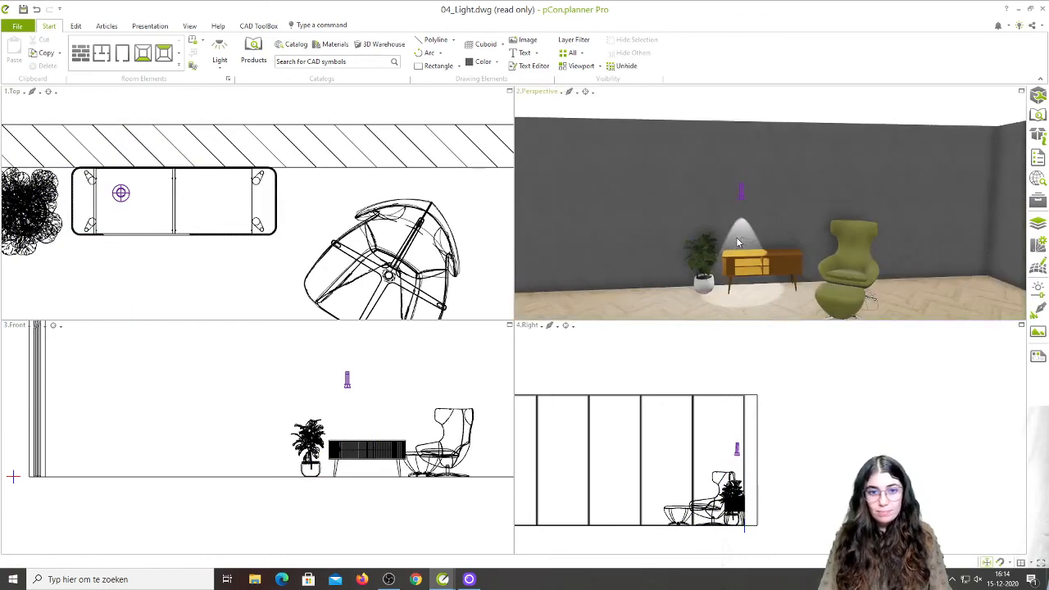
scroll(233, 106, down, 1)
Step: Insert a downward advanced light with the narrow drop-shaped distribution at the spot light's height and move it over the sideboard's end near the armchair
click(222, 69)
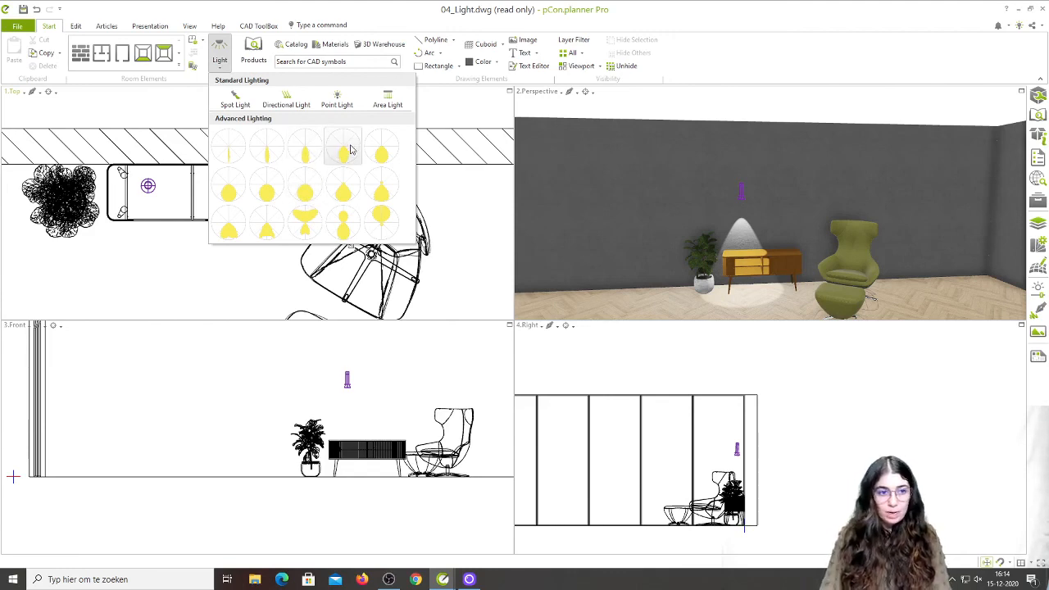
click(308, 154)
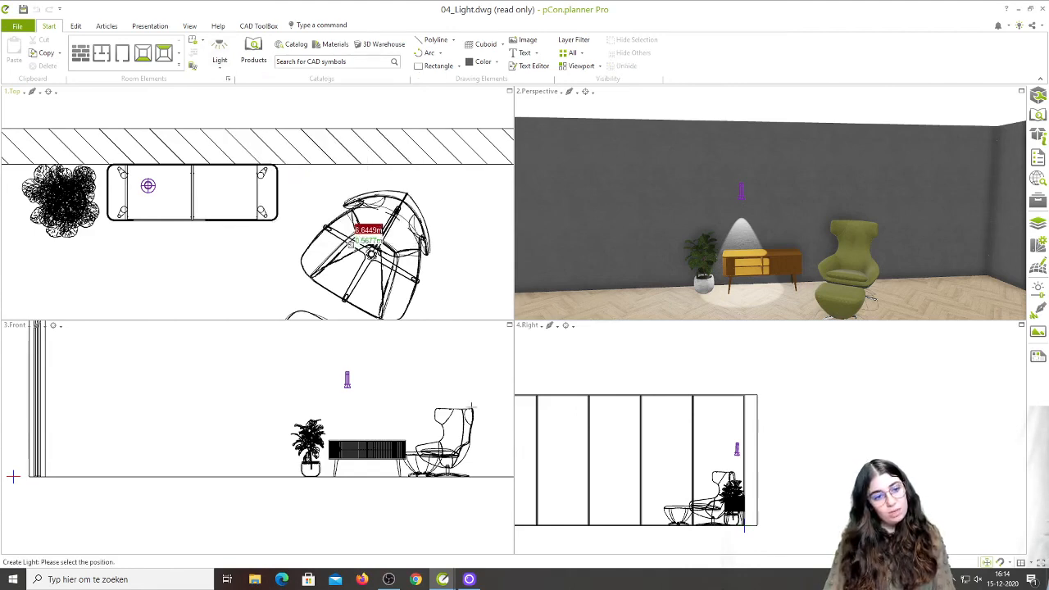
click(736, 447)
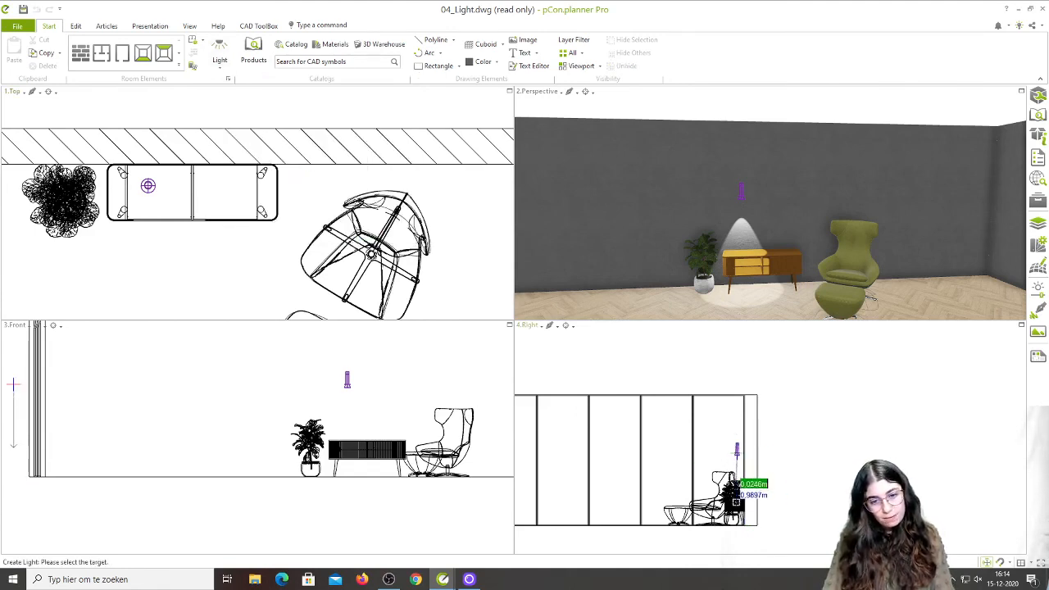
click(742, 516)
click(14, 384)
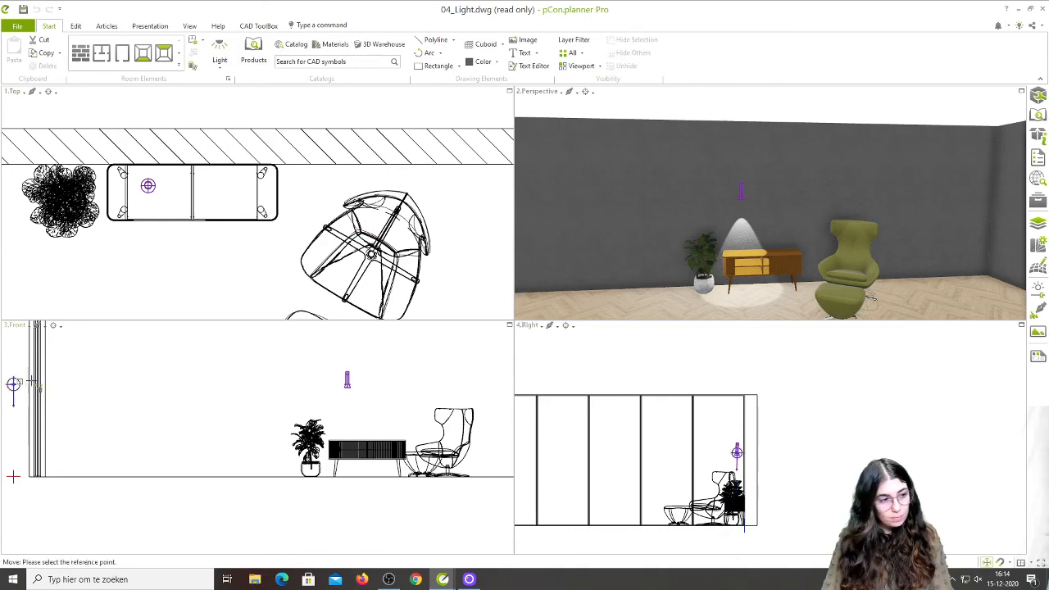
click(424, 384)
Step: Maximize the perspective view, deselect the light and examine both light cones on the wall up close
click(1021, 93)
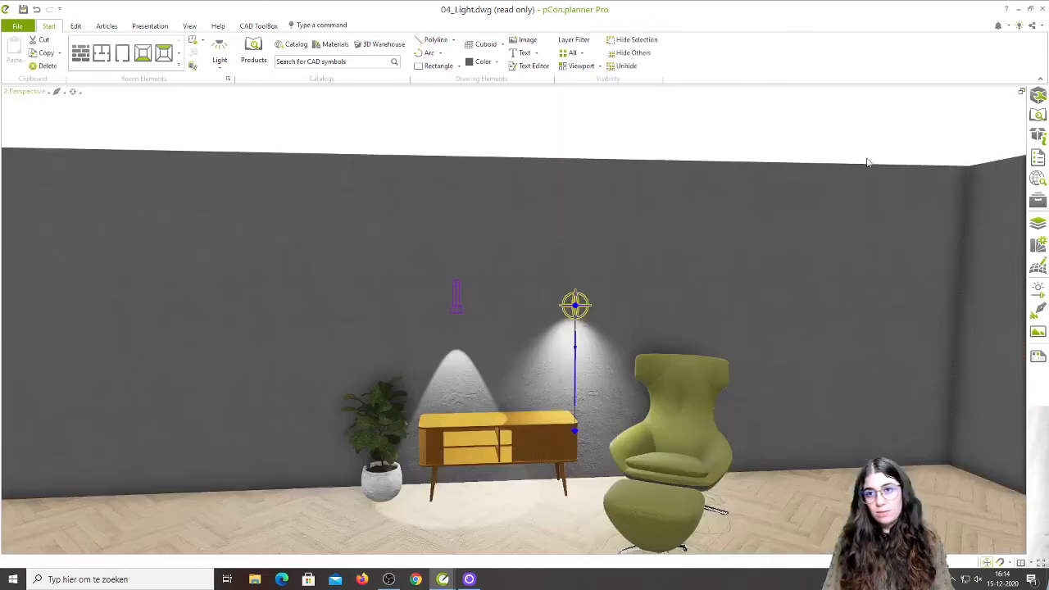
click(577, 246)
scroll(487, 389, up, 3)
middle_drag(537, 382, 463, 370)
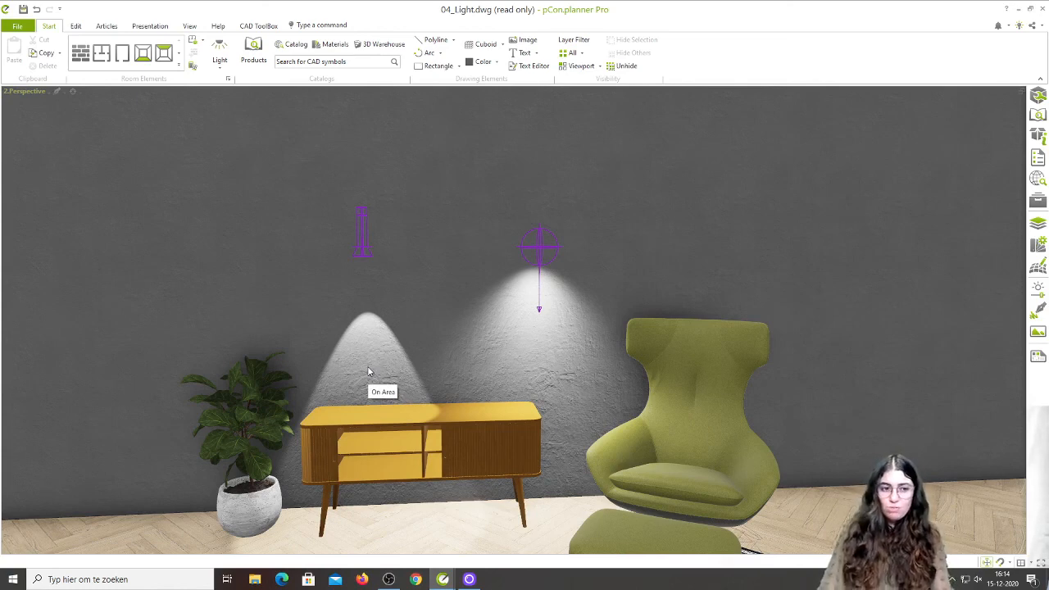
Step: Show the properties of the advanced light beside the armchair and set its intensity to 500
click(539, 245)
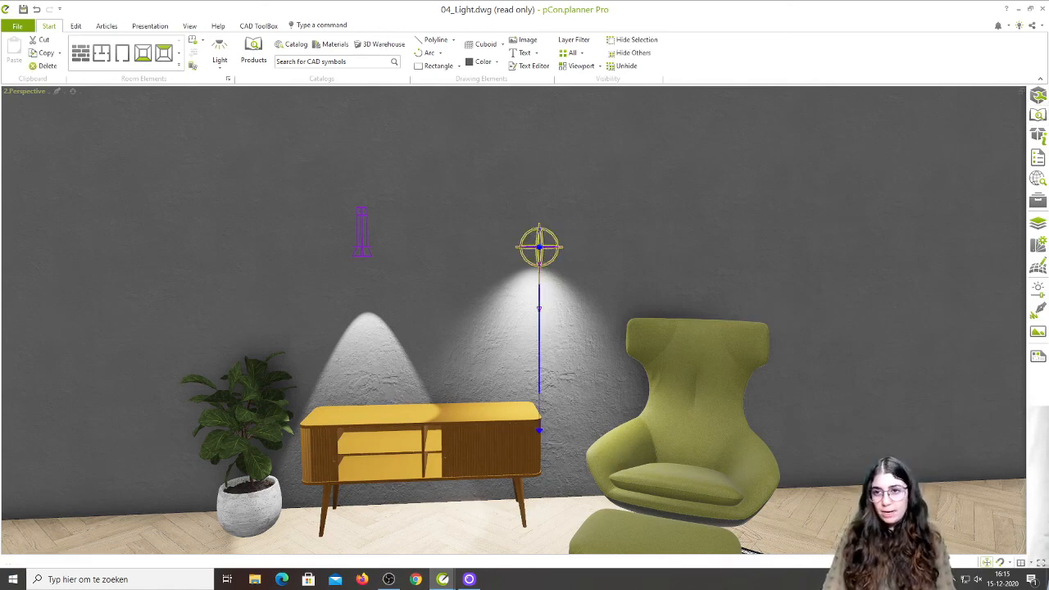
click(1037, 97)
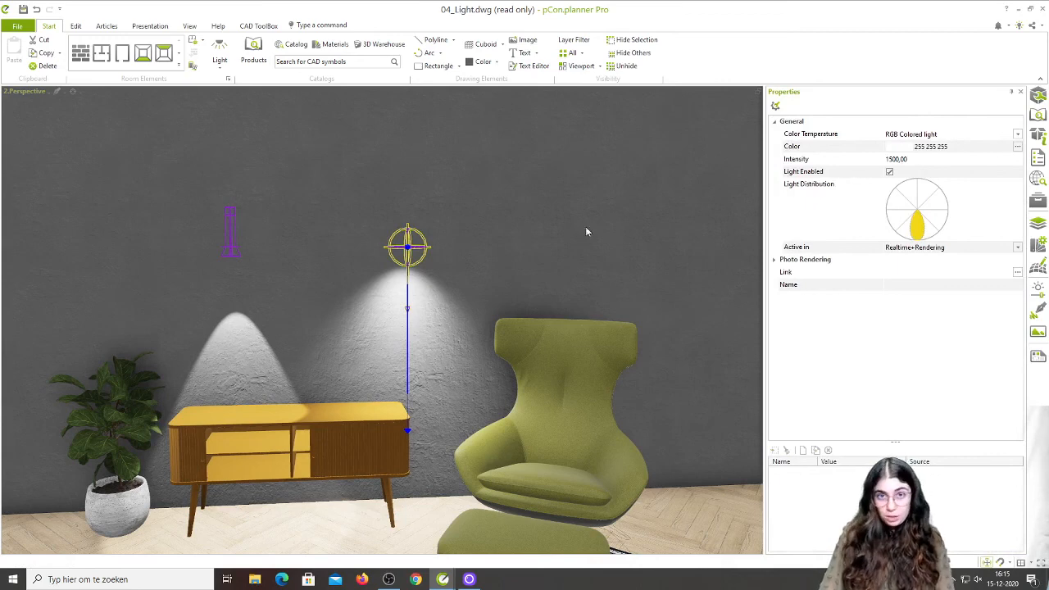
click(896, 159)
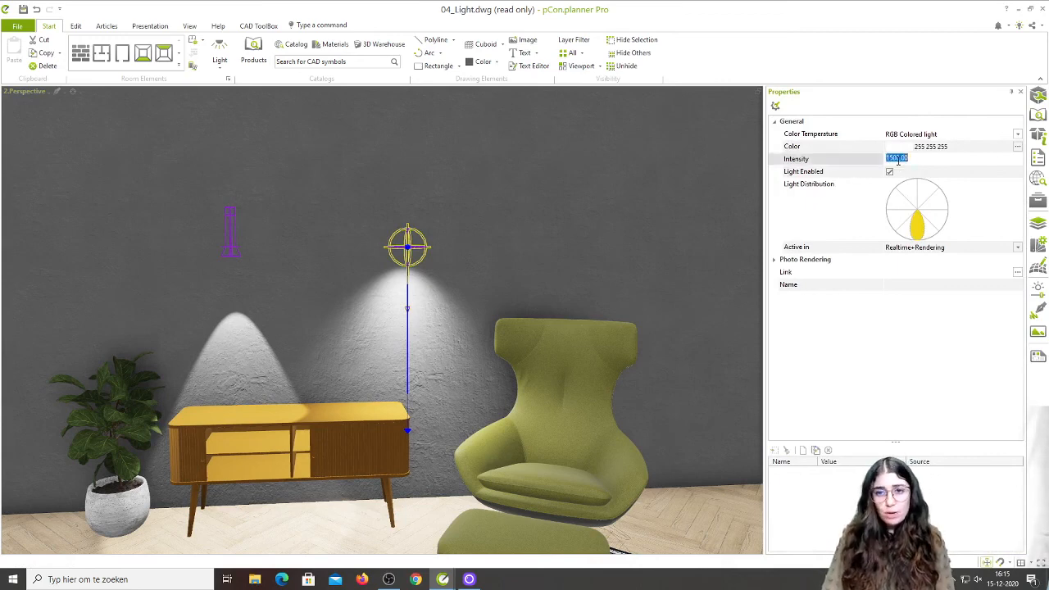
text(5)
key(Return)
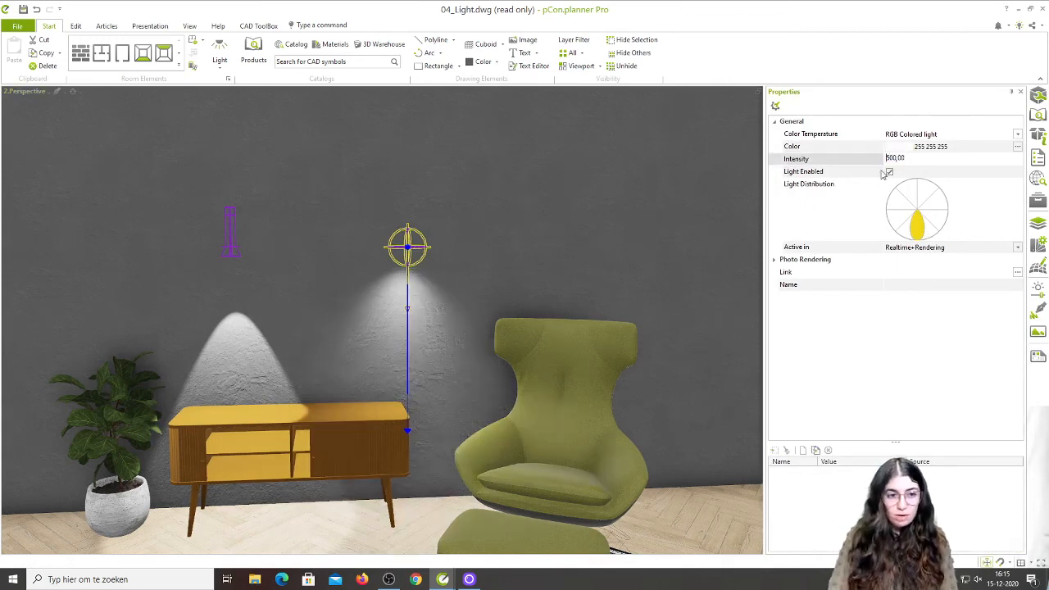
Step: Give the selected advanced light a custom soft red colour, RGB 227, 104, 104
click(900, 148)
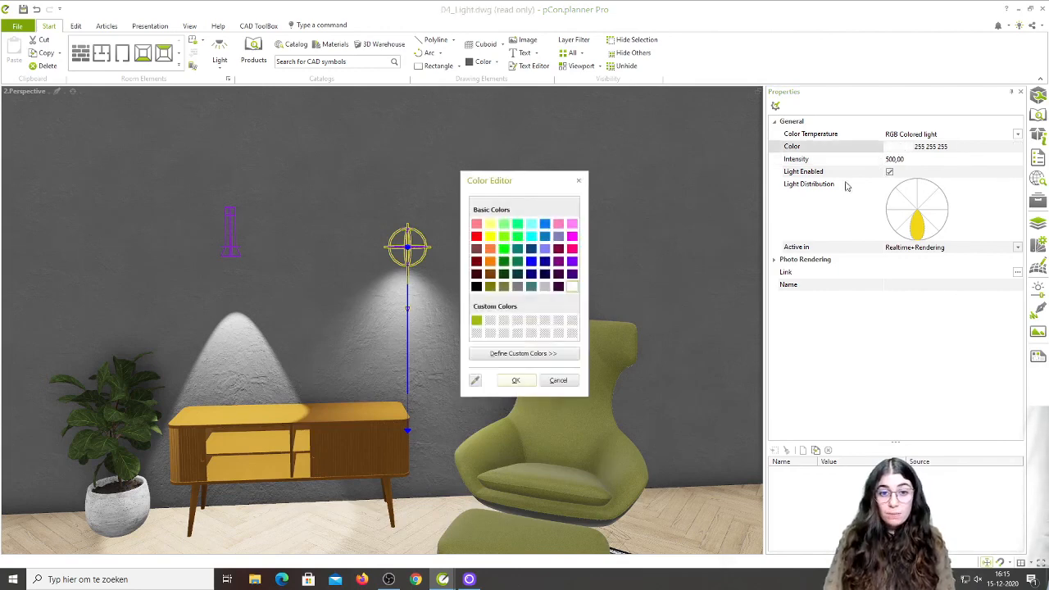
click(530, 354)
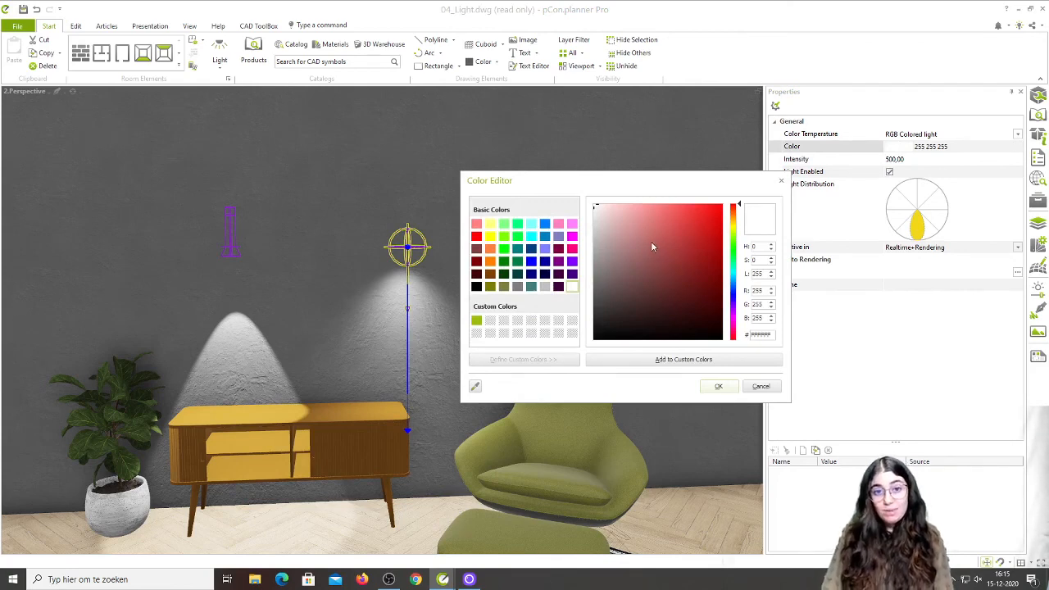
mouse_move(687, 255)
mouse_down()
mouse_move(667, 298)
mouse_move(627, 286)
mouse_move(628, 255)
mouse_move(683, 209)
mouse_up()
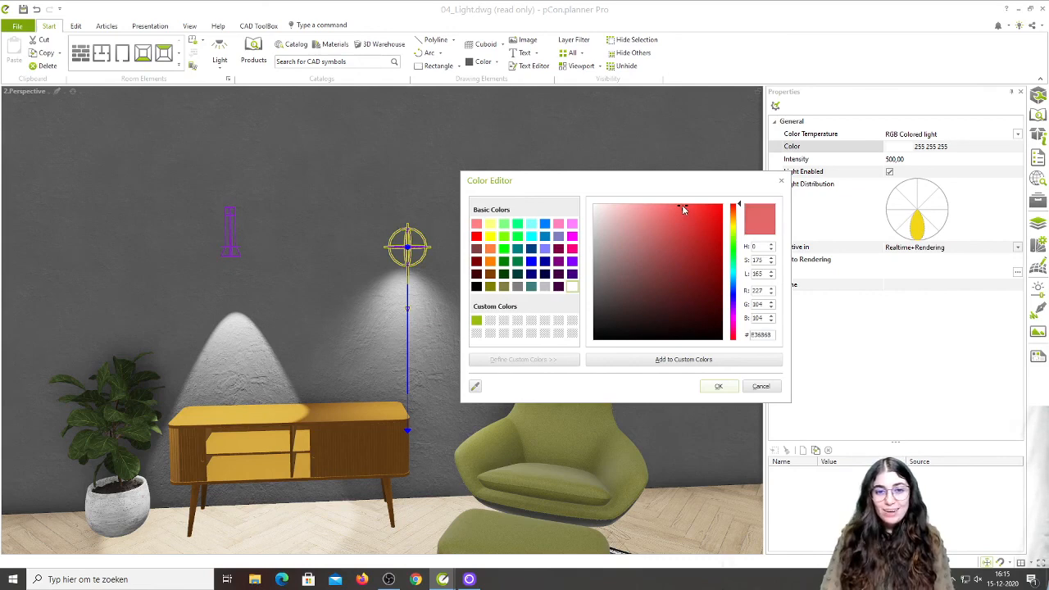
click(718, 387)
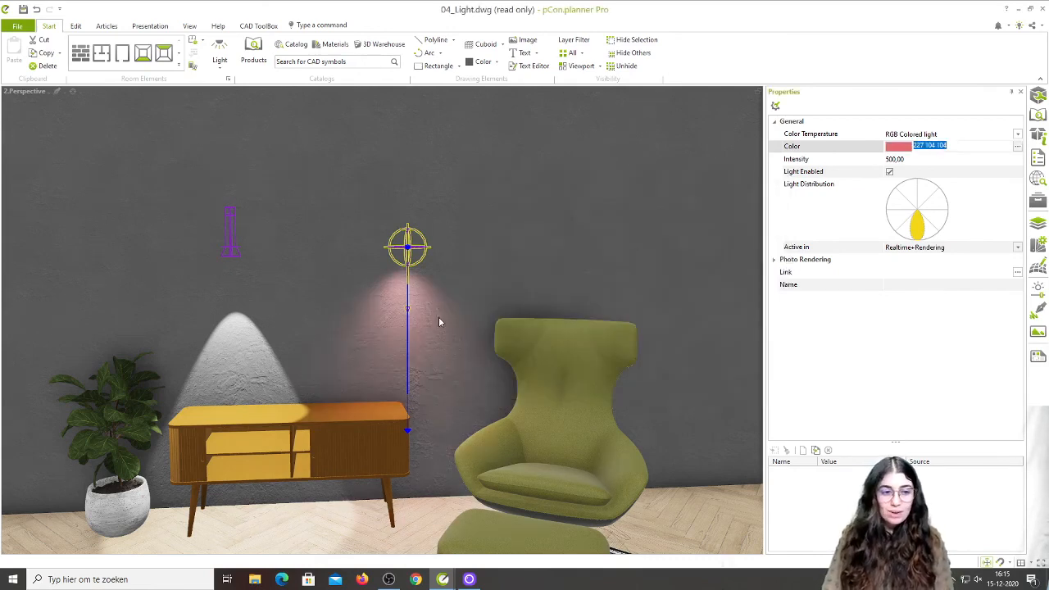
scroll(425, 319, up, 2)
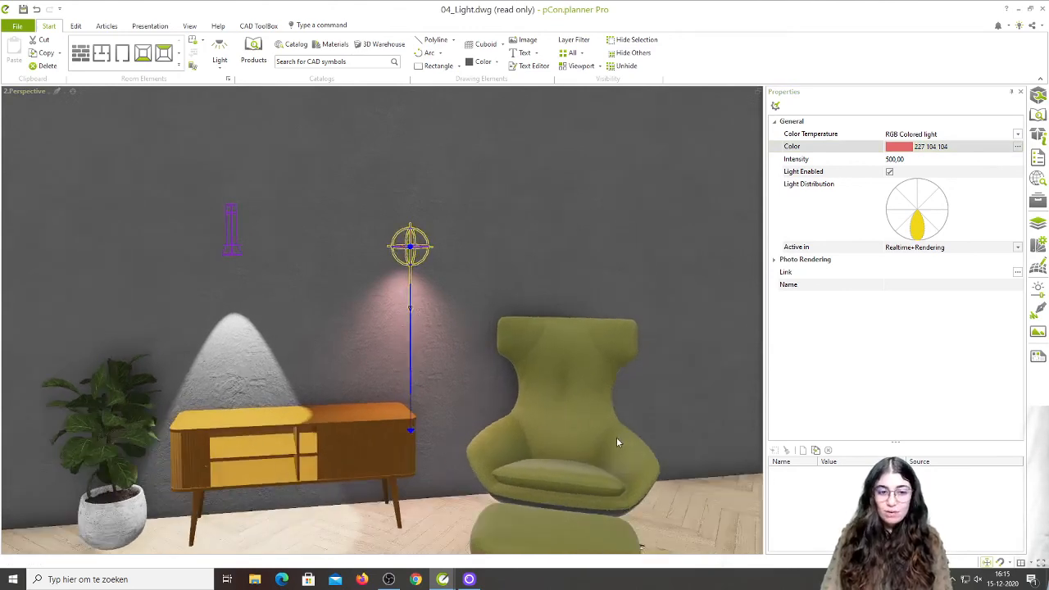
scroll(511, 334, down, 5)
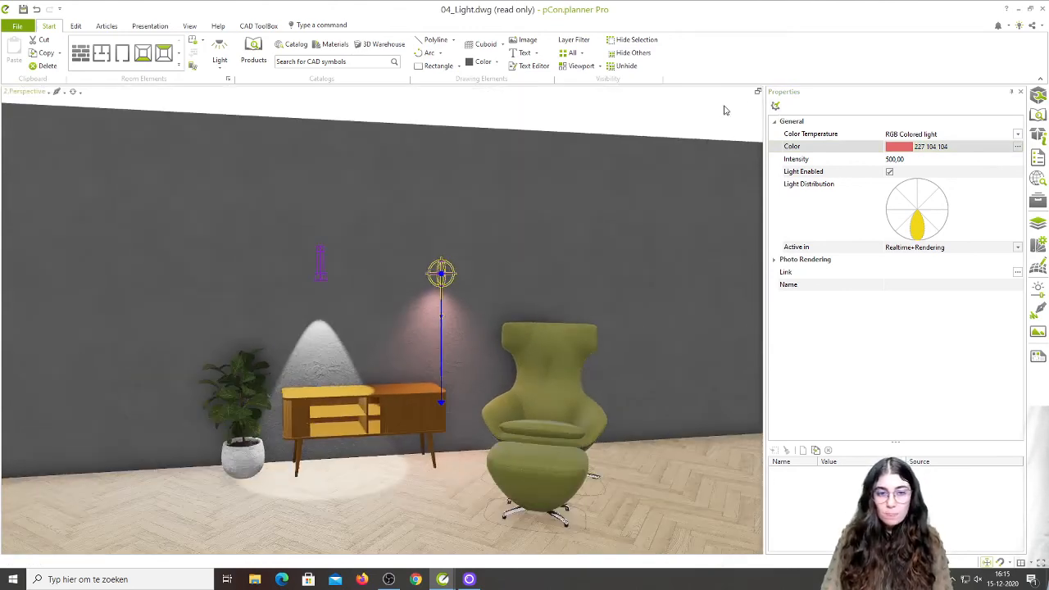
Step: Restore the four-view layout and insert an advanced light with the wide upward and small downward distribution above the furniture in the right view
click(758, 92)
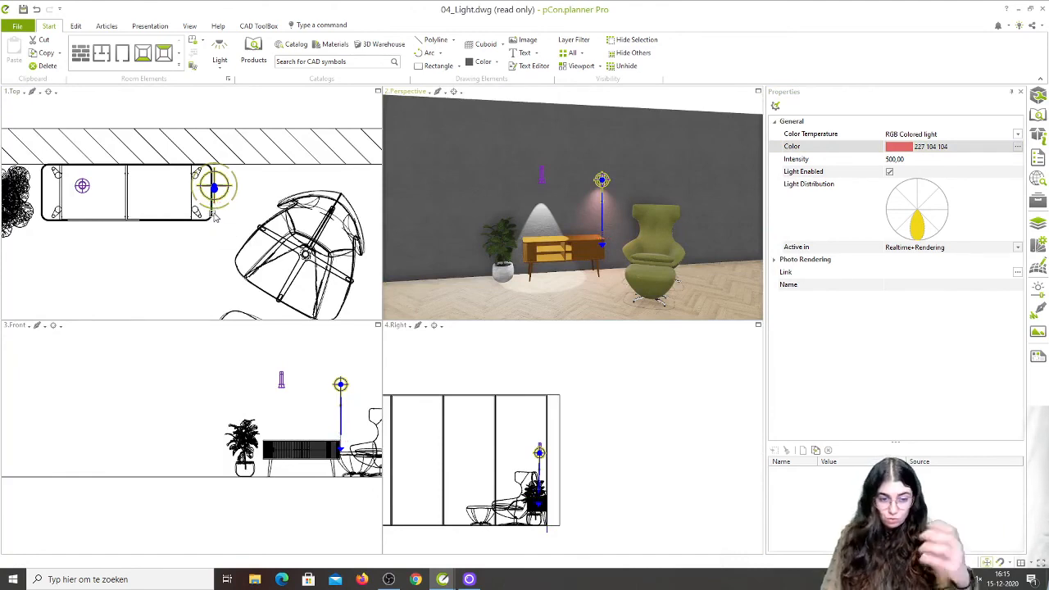
click(221, 69)
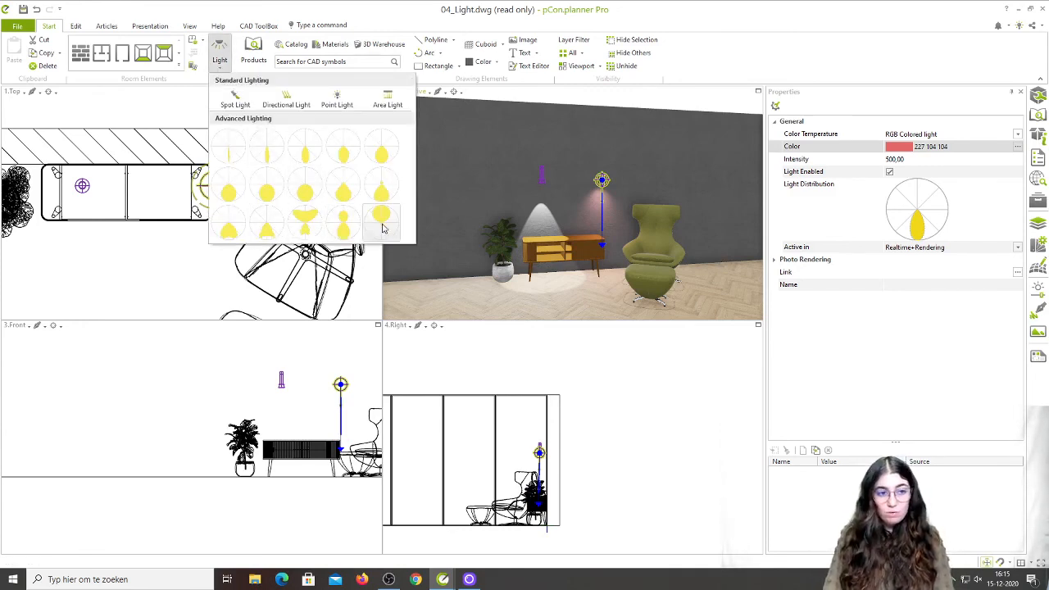
click(309, 228)
click(534, 429)
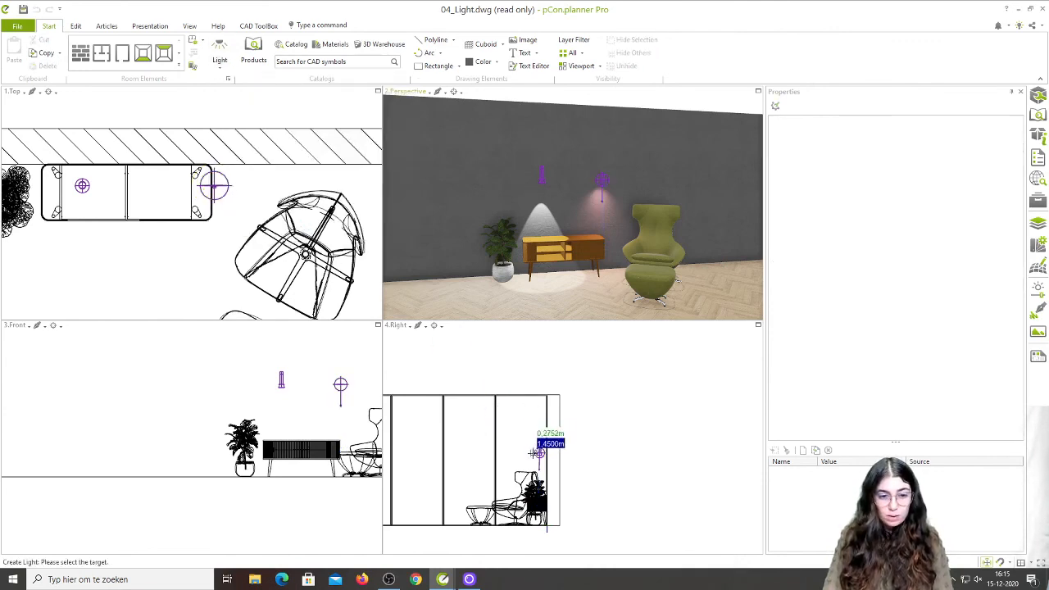
click(534, 476)
scroll(117, 379, down, 3)
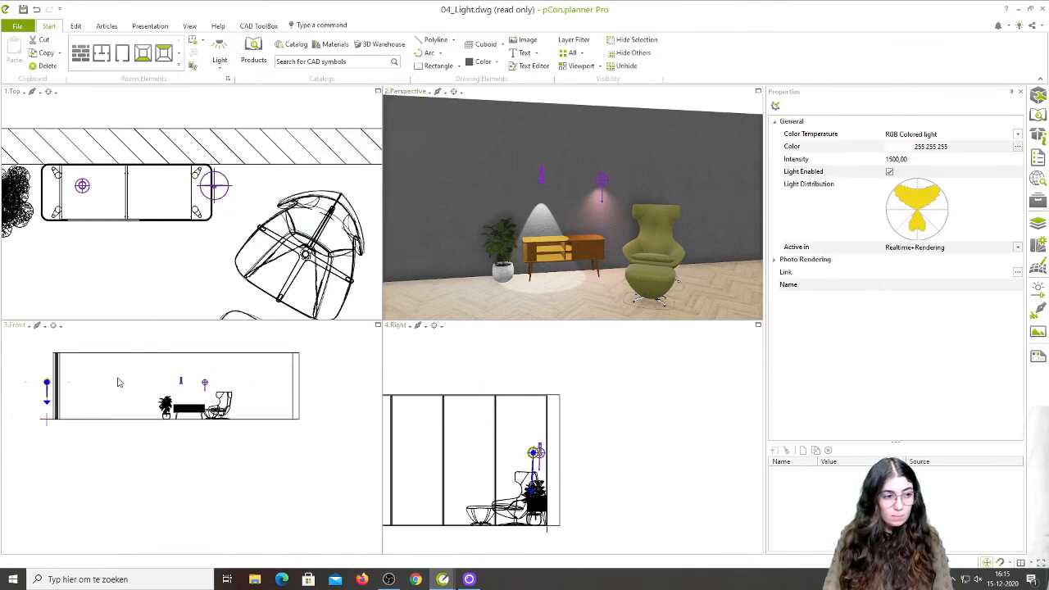
Step: Move the newly inserted advanced light in the front view from outside the wall to just beyond the armchair, above its backrest
scroll(50, 388, up, 5)
key(m)
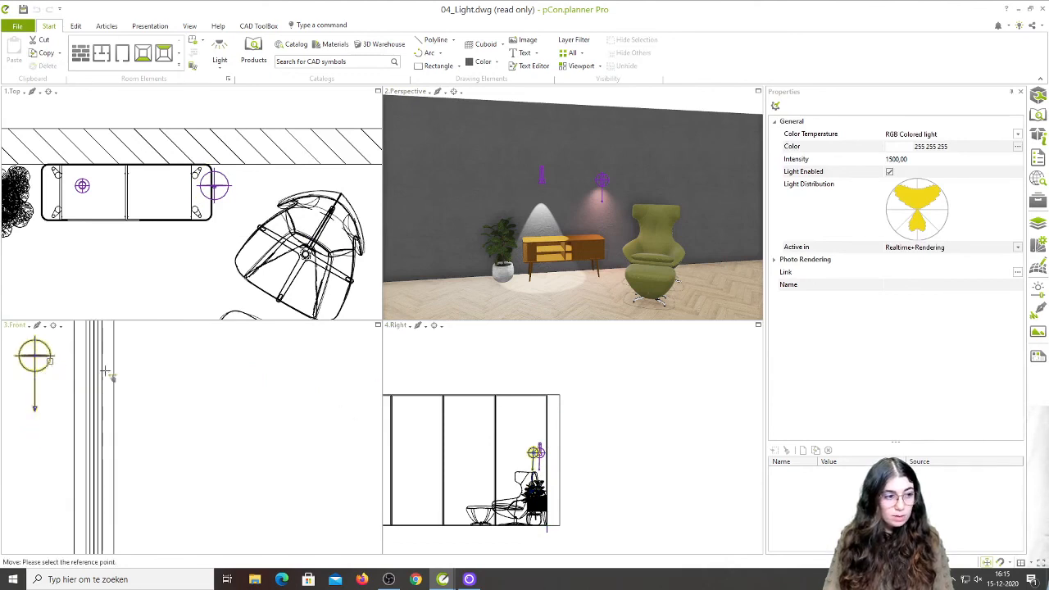
click(109, 373)
scroll(209, 380, down, 3)
scroll(233, 385, down, 3)
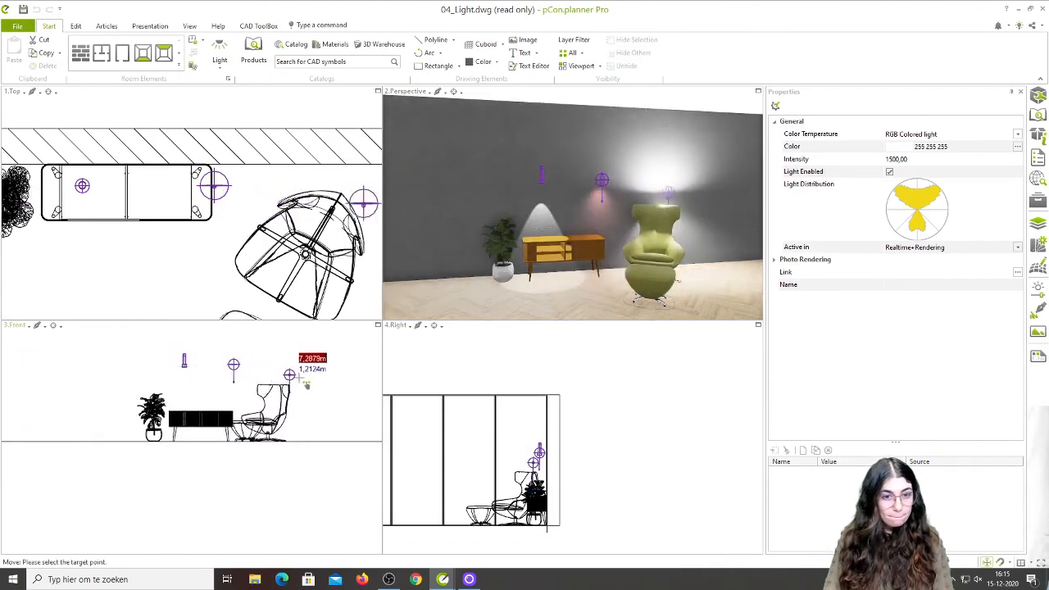
click(318, 379)
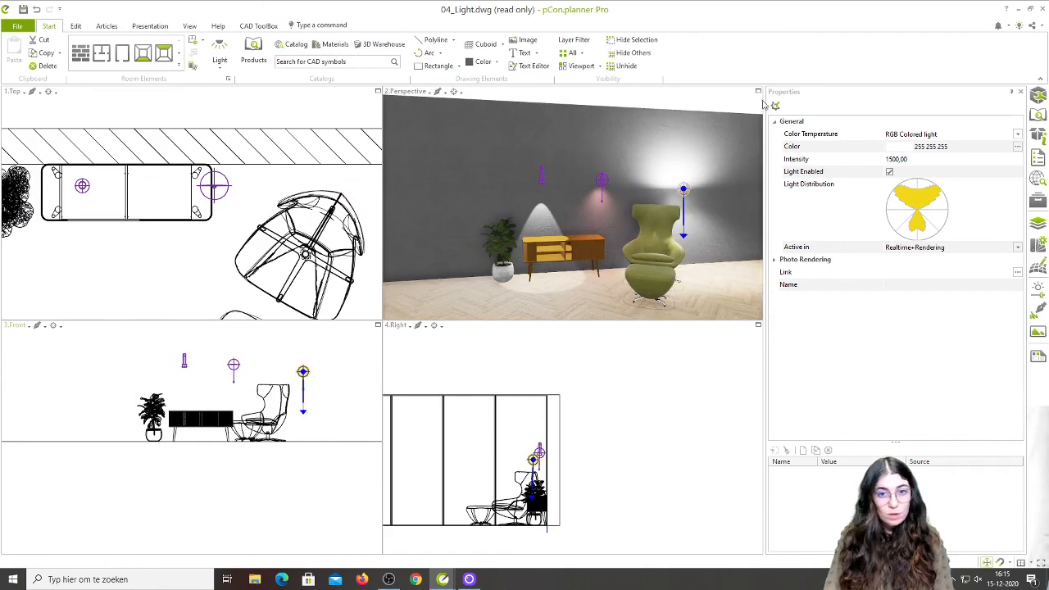
Step: Maximize the perspective view and re-aim the new advanced light so its direction tilts diagonally down toward the armchair
click(757, 92)
scroll(639, 295, down, 3)
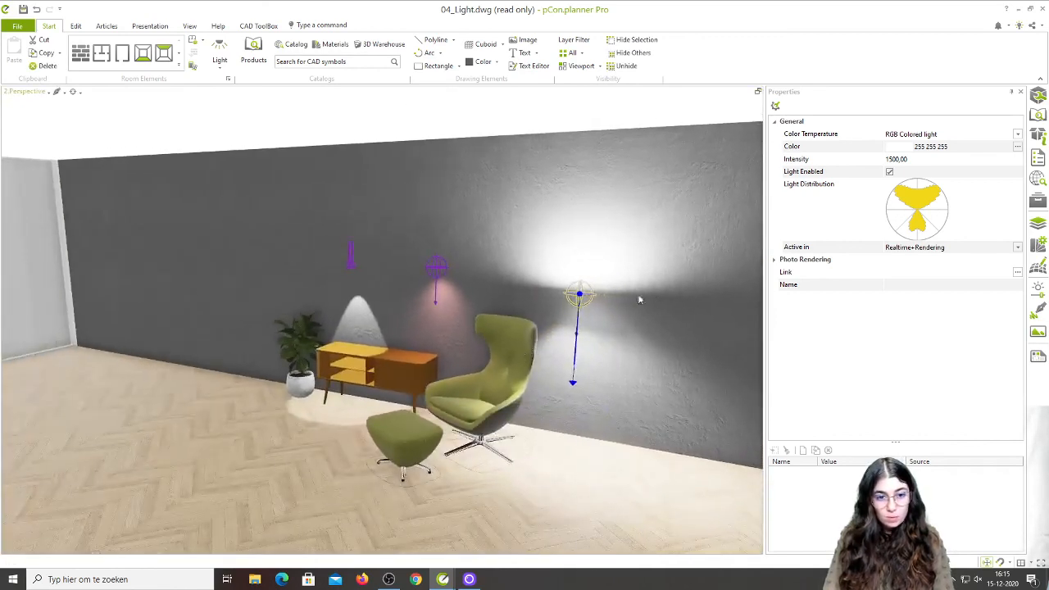
click(642, 301)
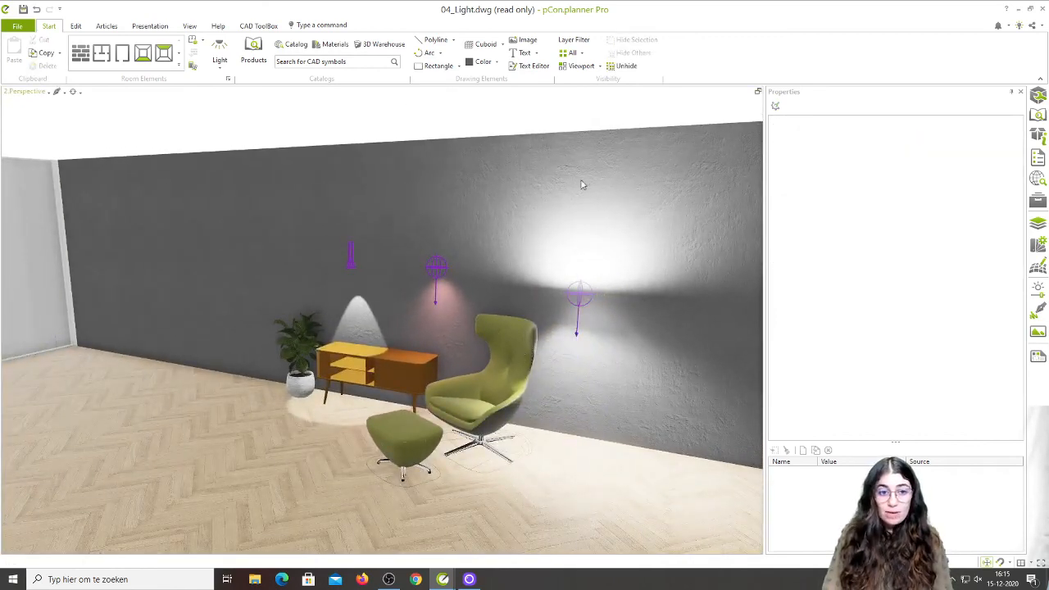
click(576, 335)
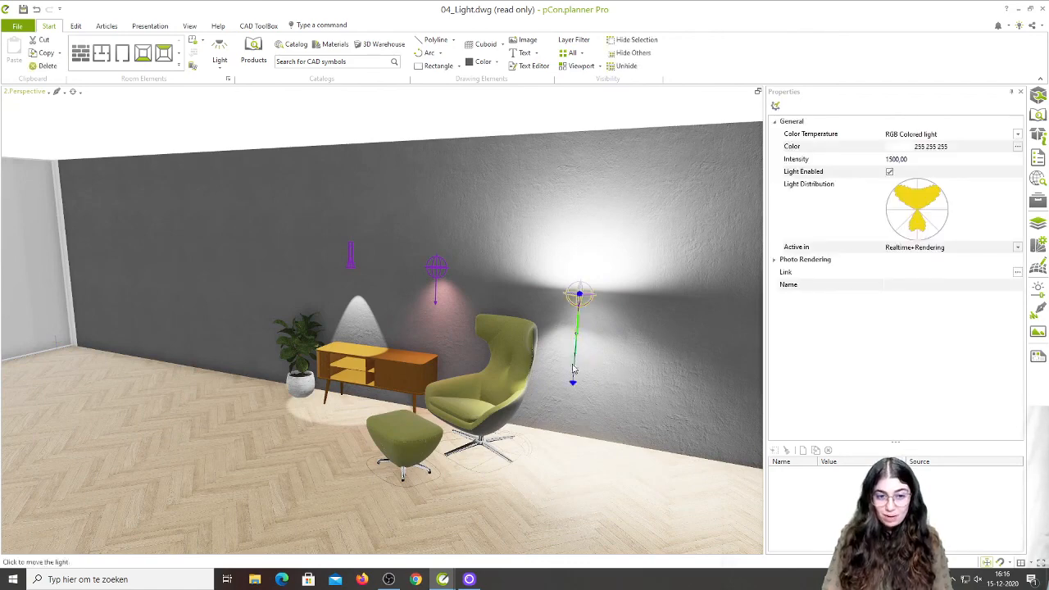
click(572, 368)
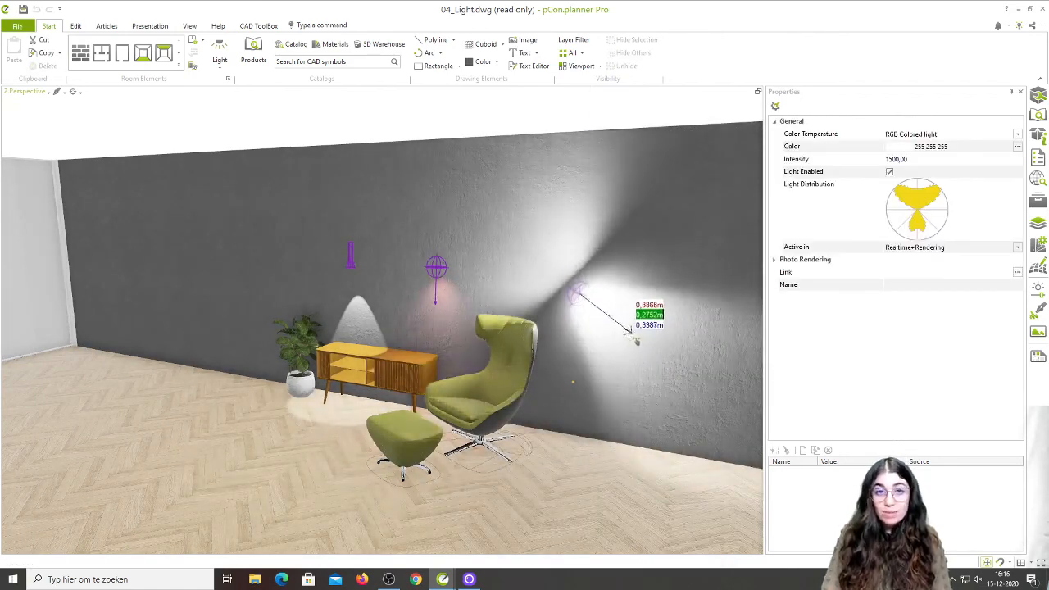
click(544, 341)
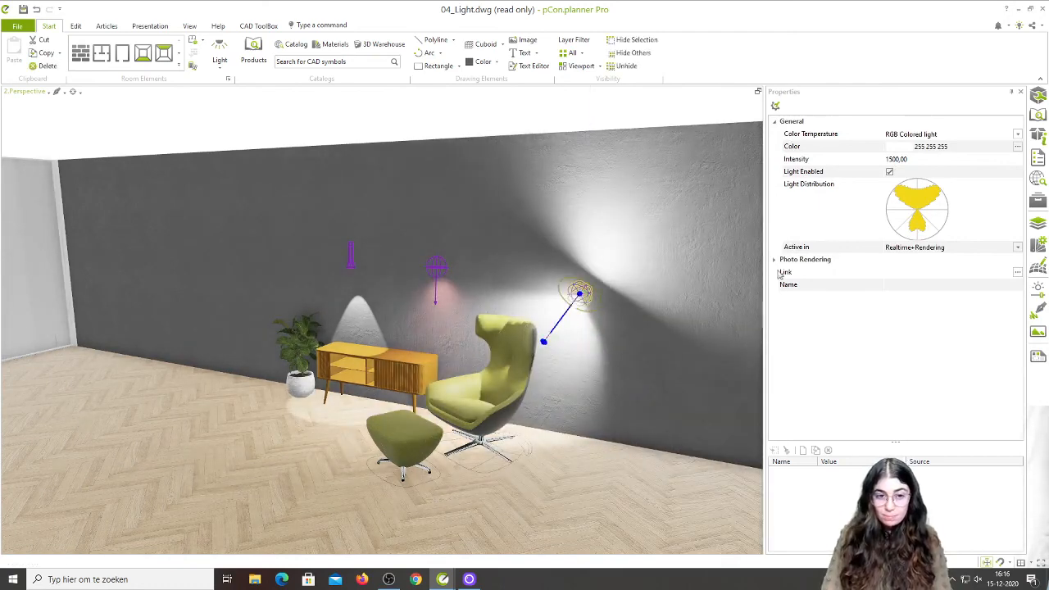
Step: Give the tilted advanced light the basic blue colour, RGB 0, 128, 255, and deselect it to view the coloured wall
click(925, 147)
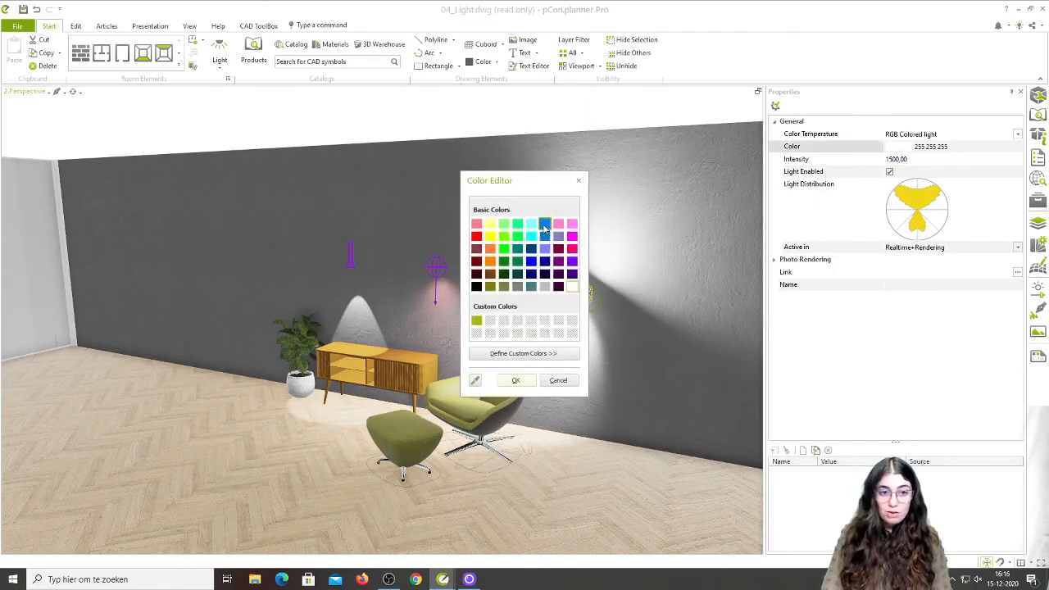
click(545, 223)
click(511, 377)
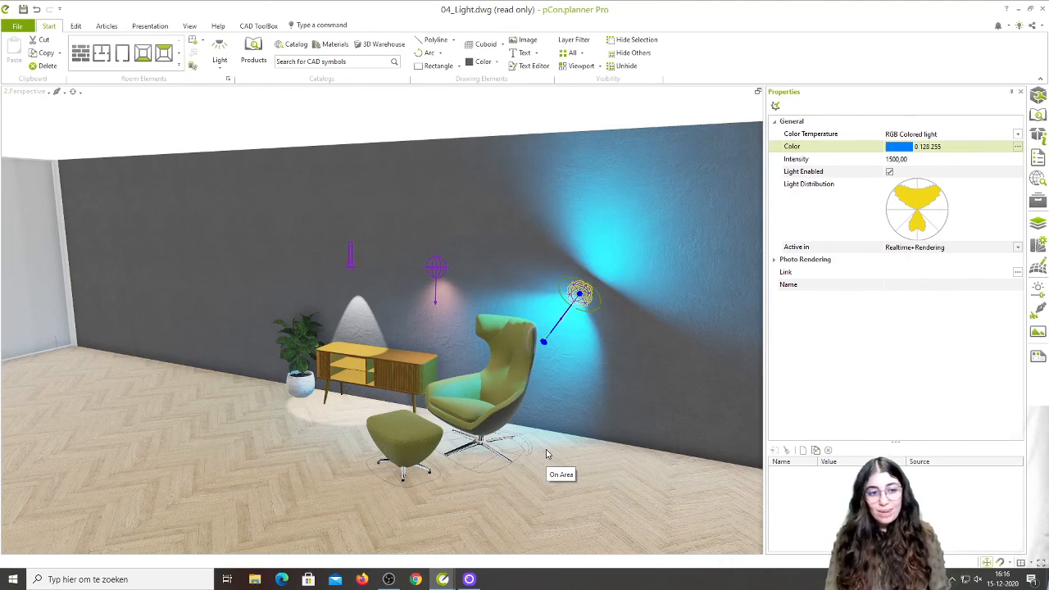
key(Escape)
middle_drag(547, 398, 440, 385)
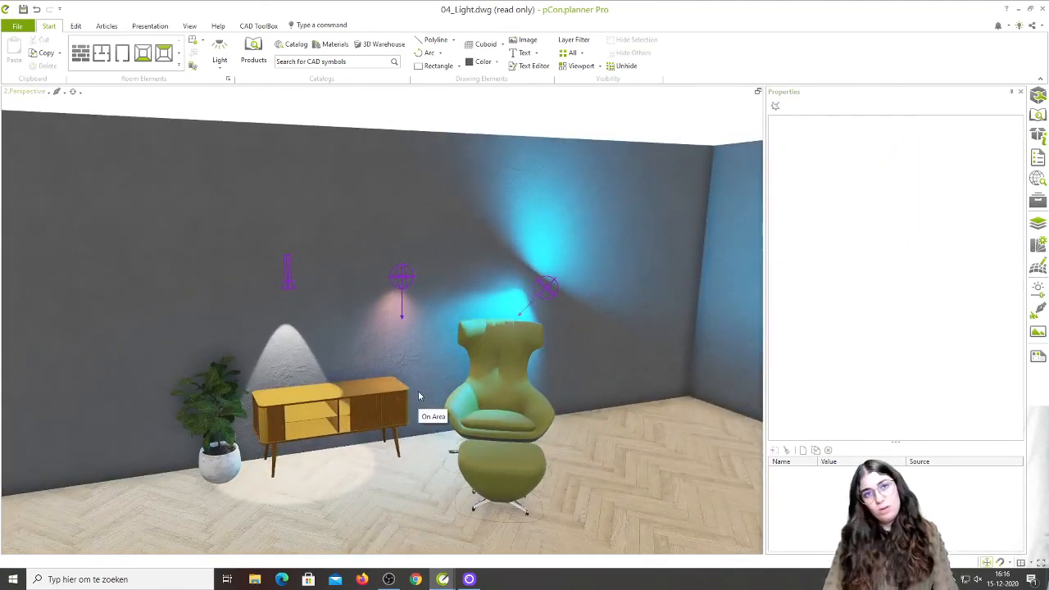